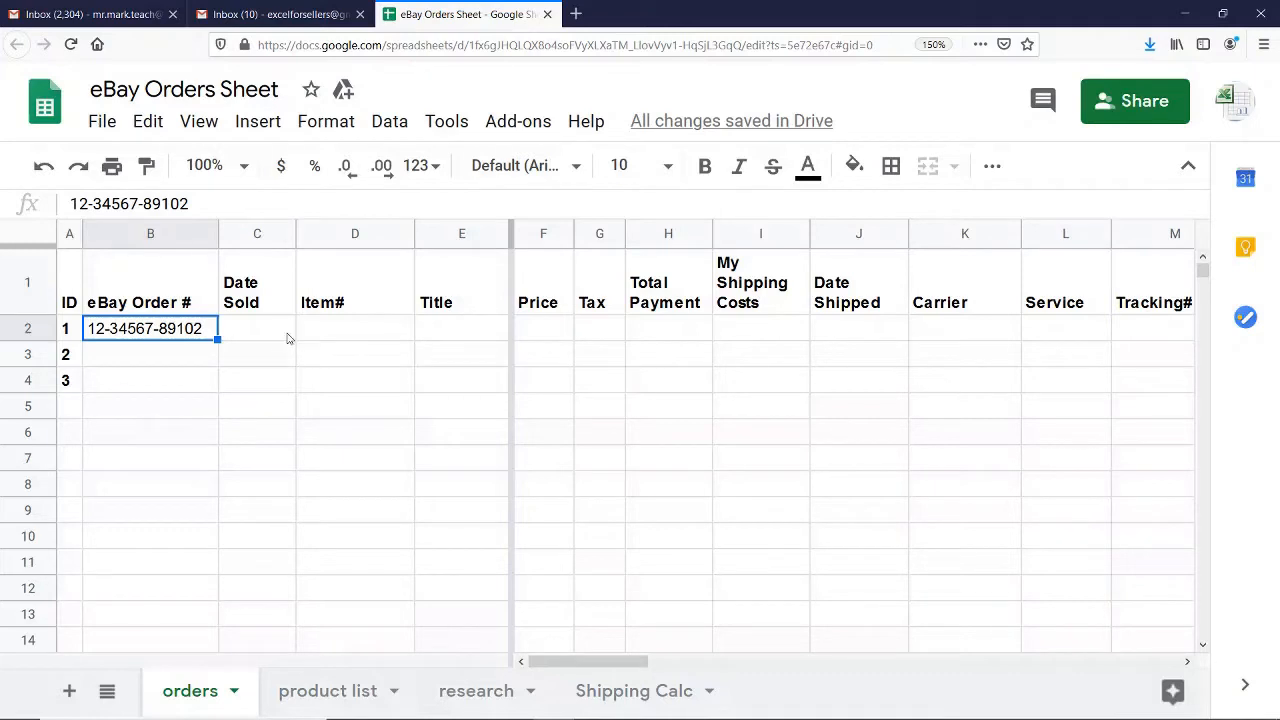
# Enter 3/18 as the Date Sold for order ID 1
pyautogui.click(259, 330)
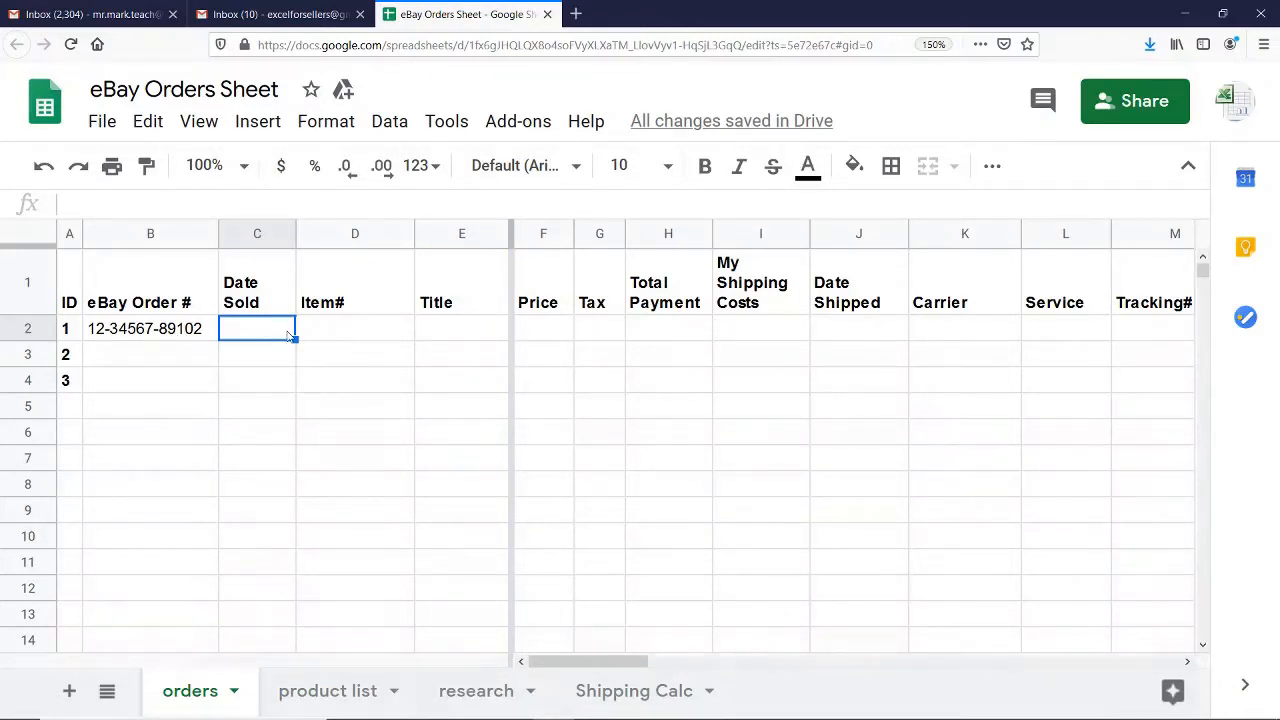
pyautogui.click(161, 338)
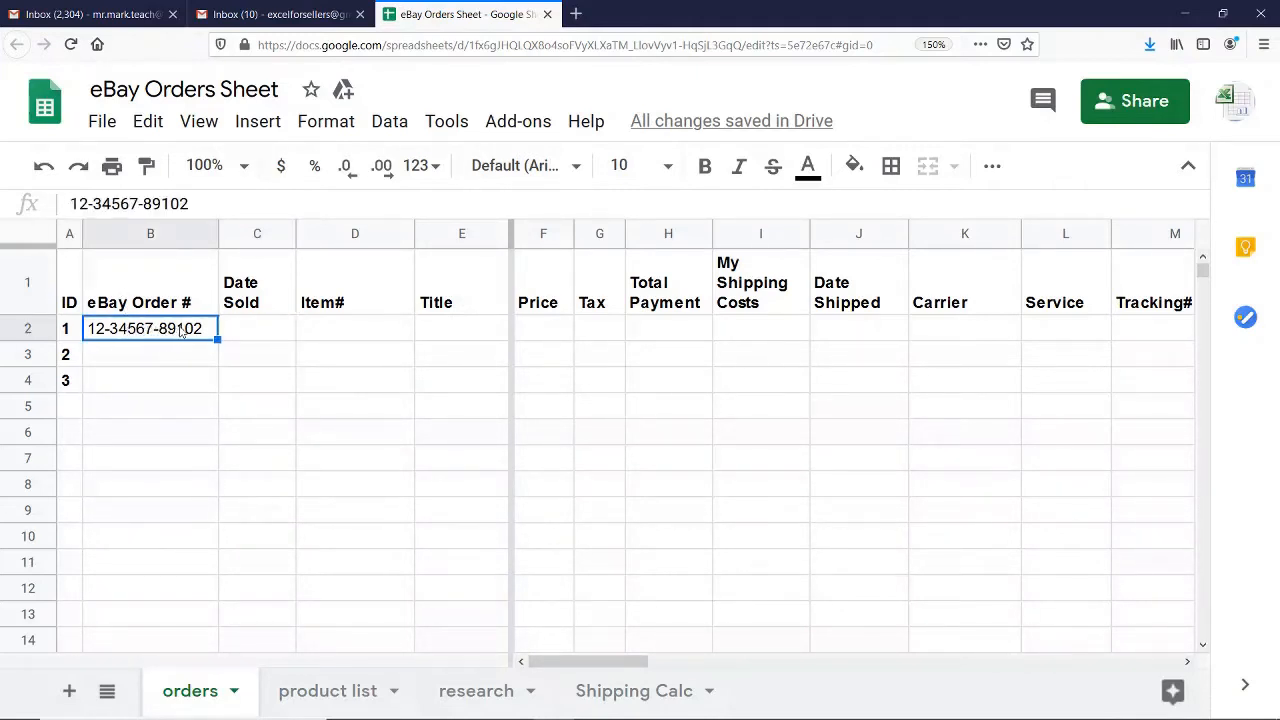
pyautogui.click(253, 334)
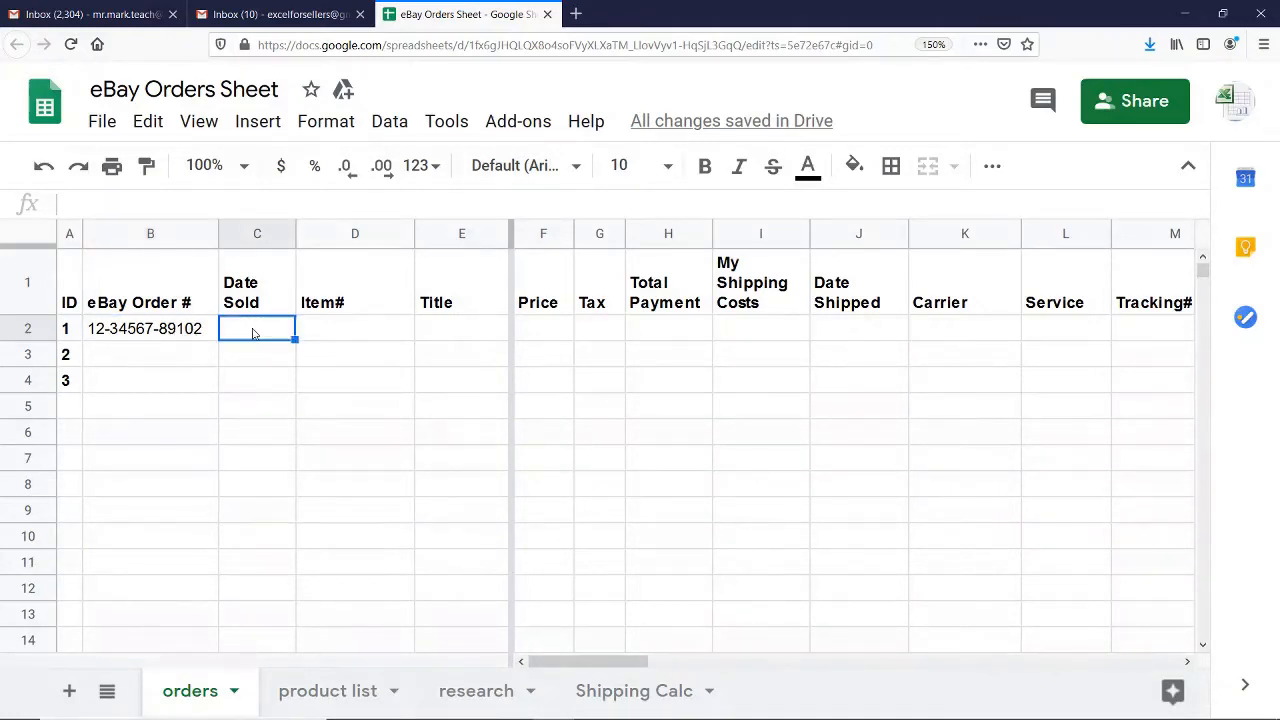
pyautogui.write('3')
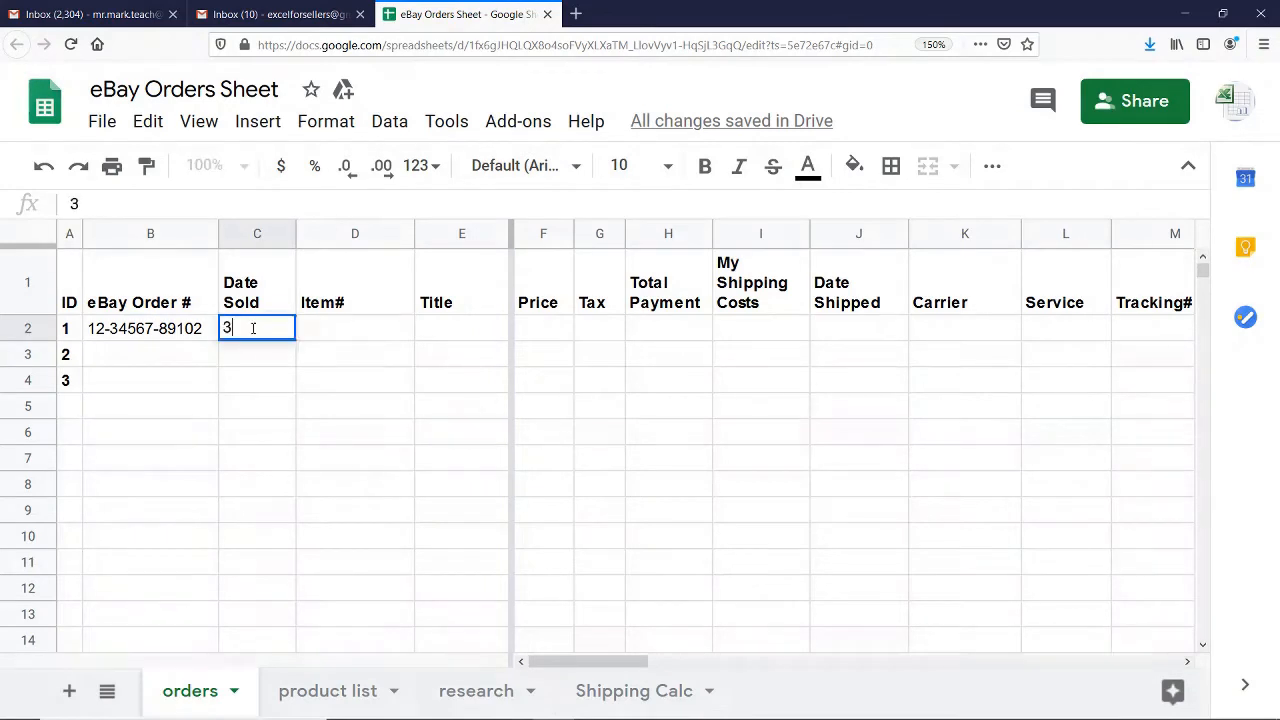
pyautogui.write('/18')
pyautogui.press('Tab')
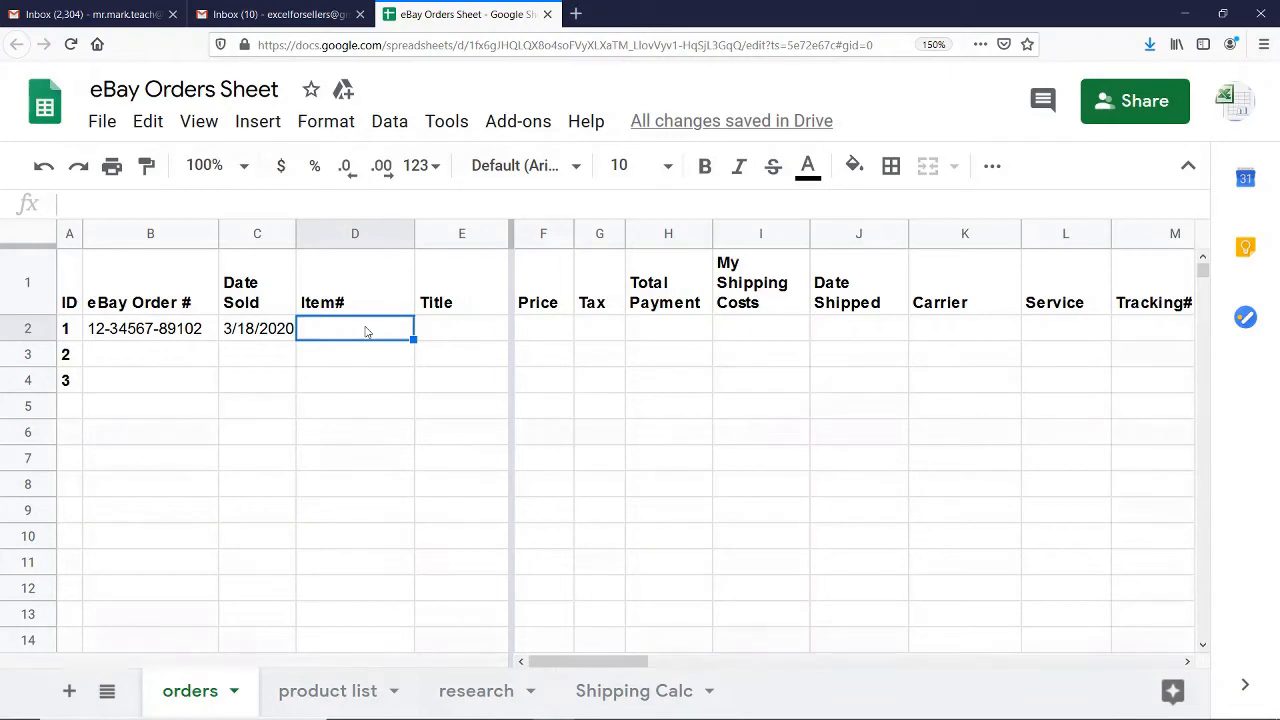
pyautogui.write('1234567')
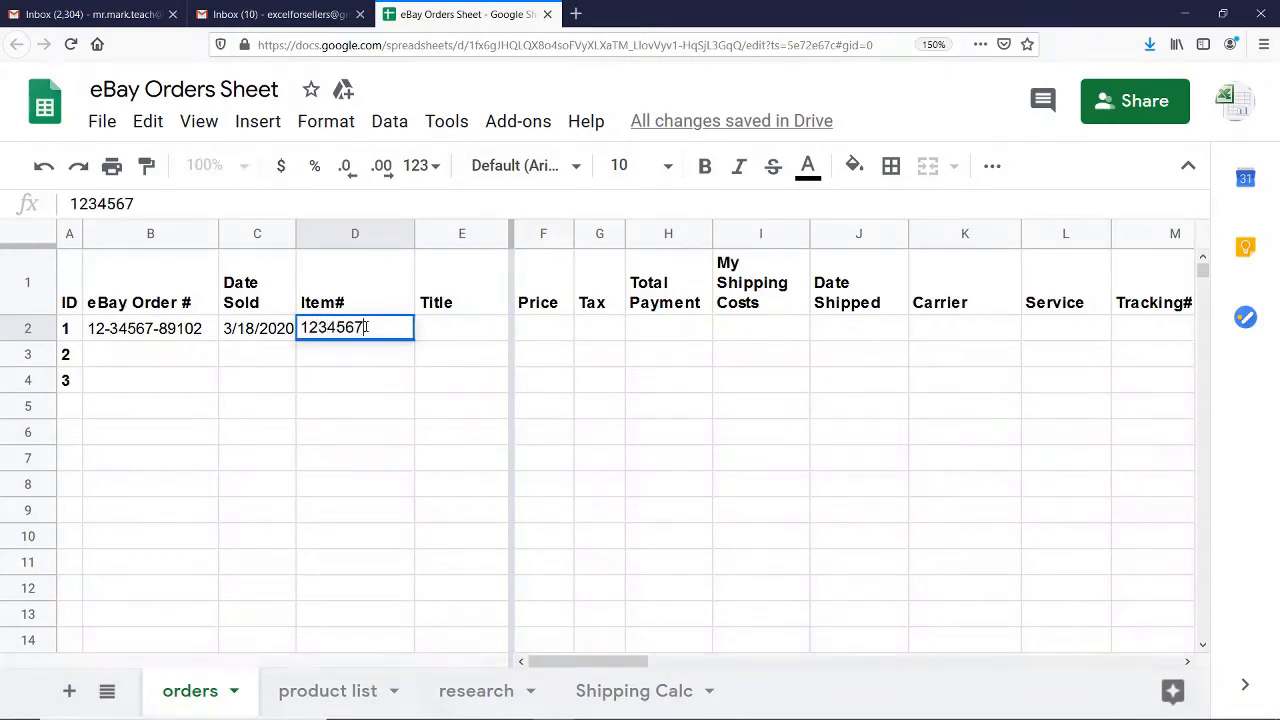
pyautogui.write('89012')
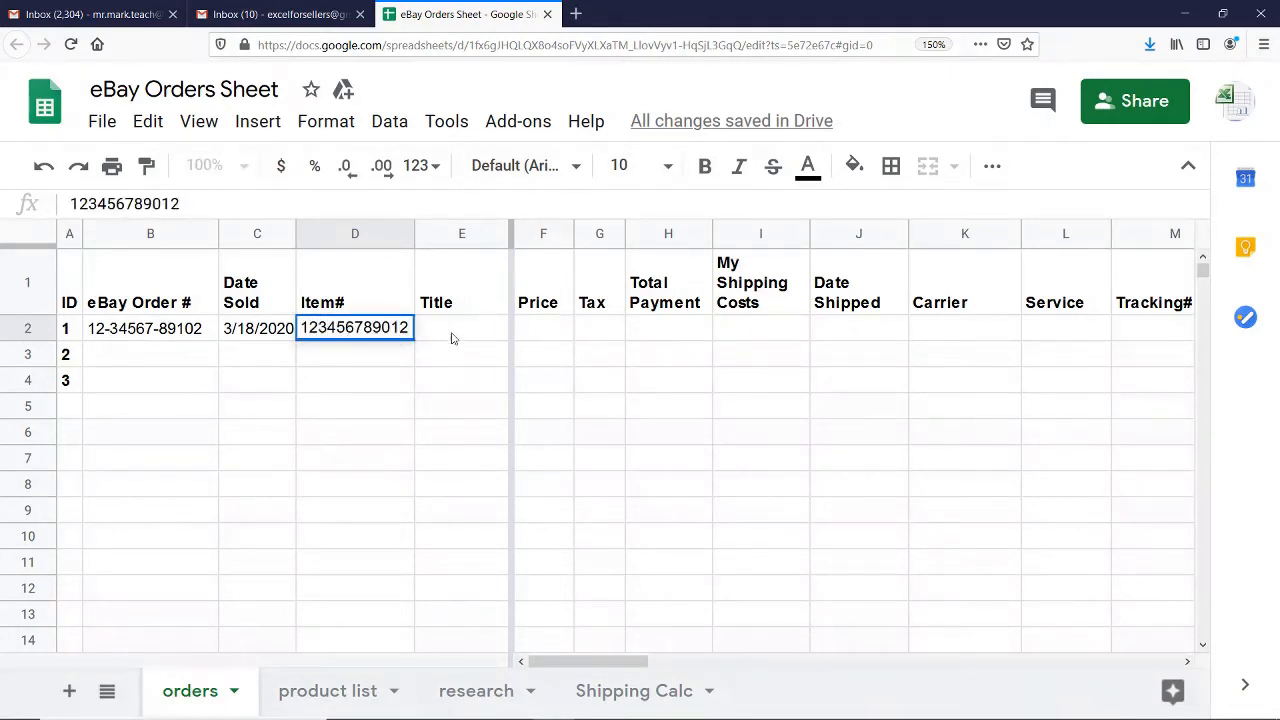
pyautogui.click(455, 337)
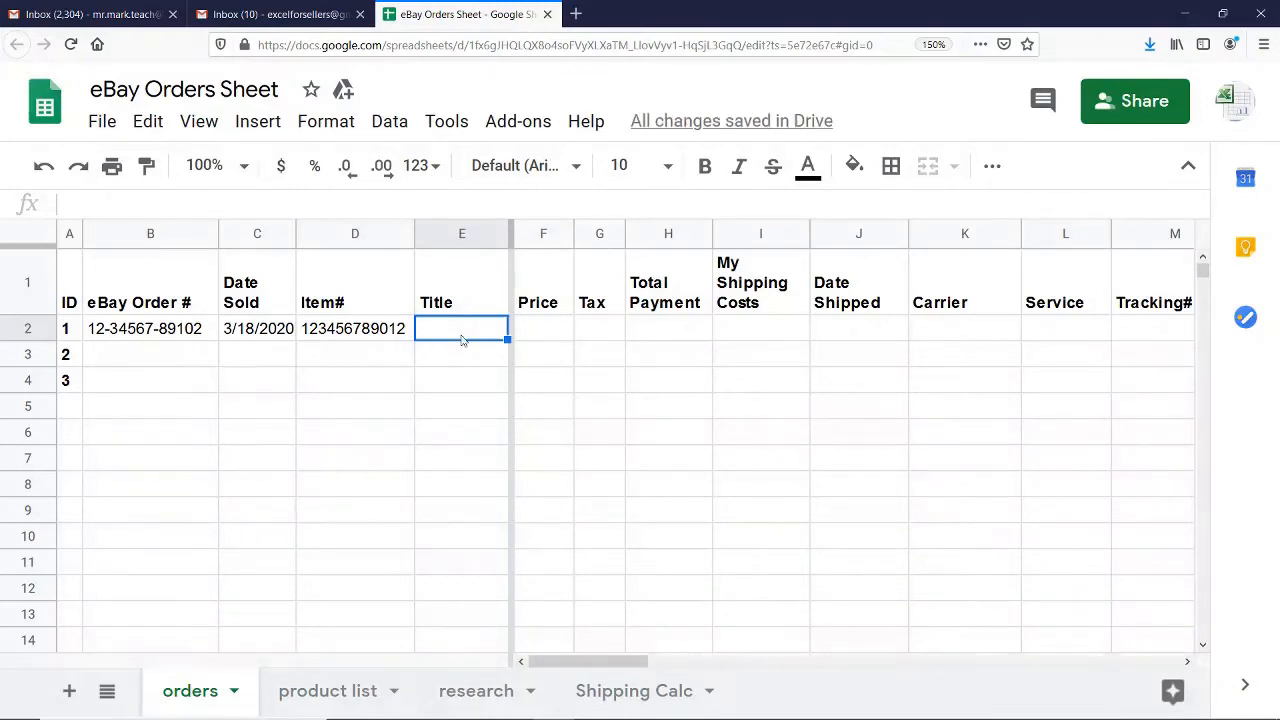
pyautogui.click(354, 333)
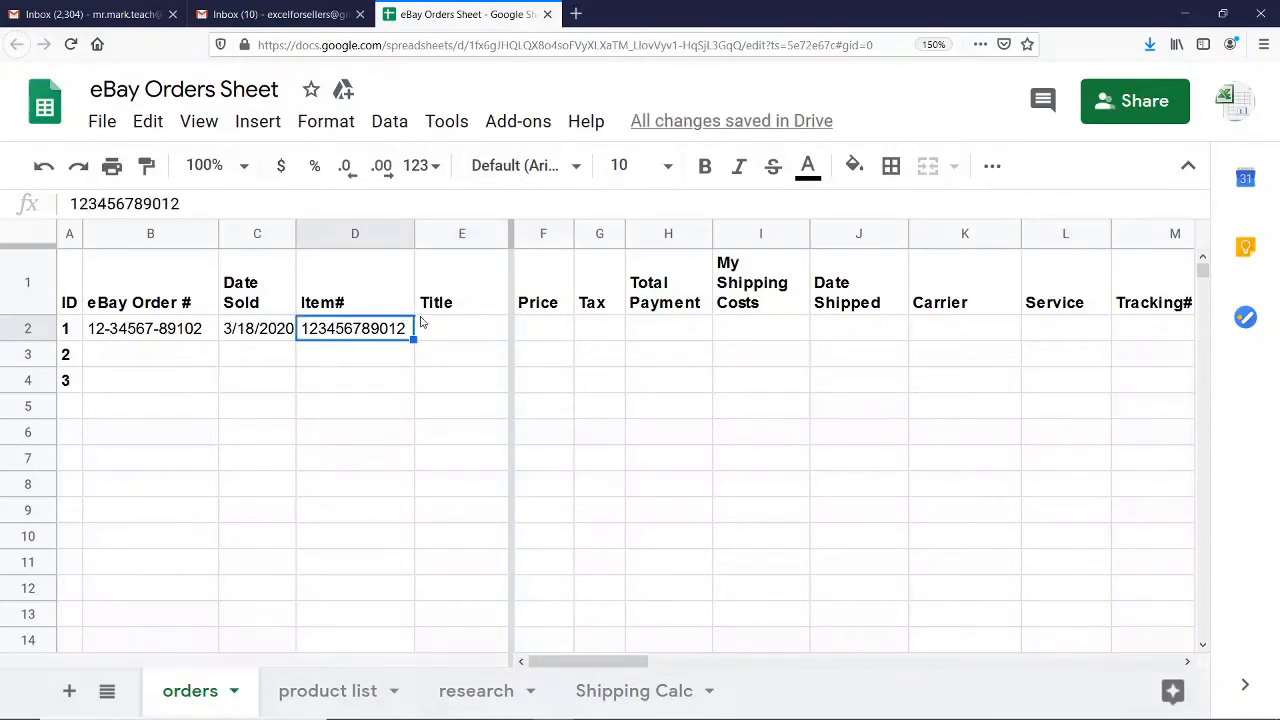
# Enter "Pack of Tissue" as the Title for order ID 1
pyautogui.click(466, 336)
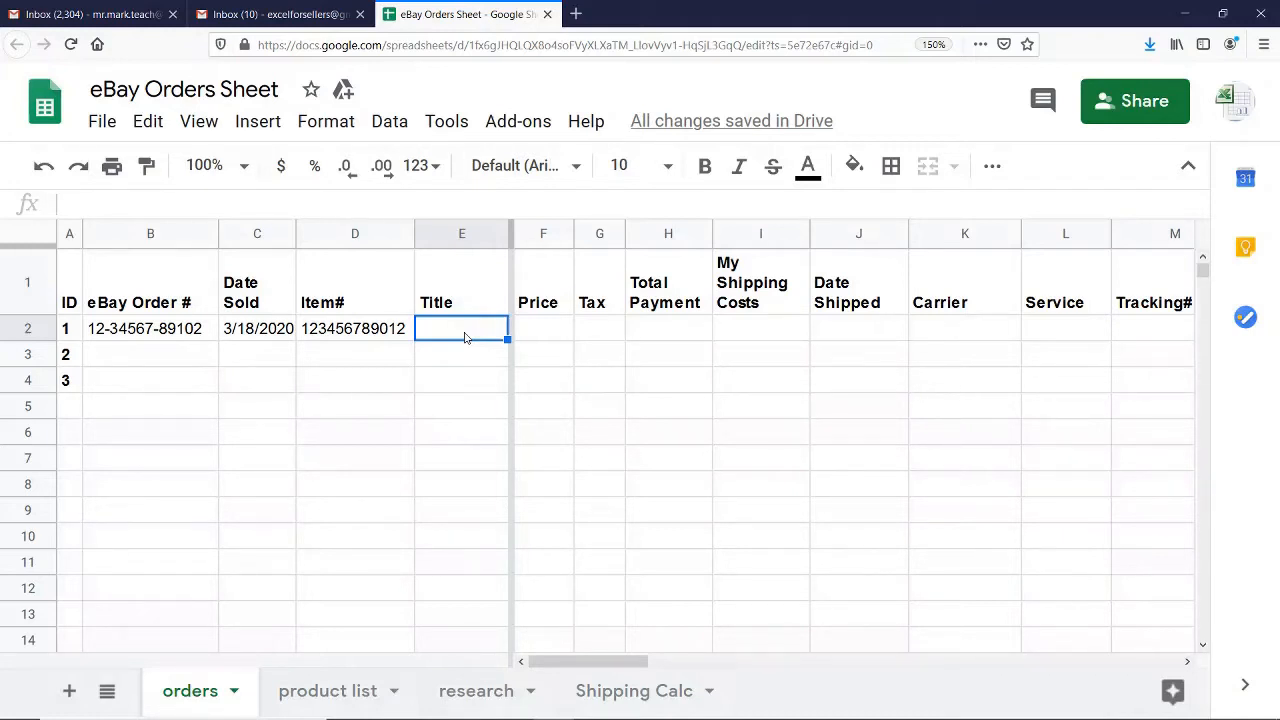
pyautogui.write('Pack of')
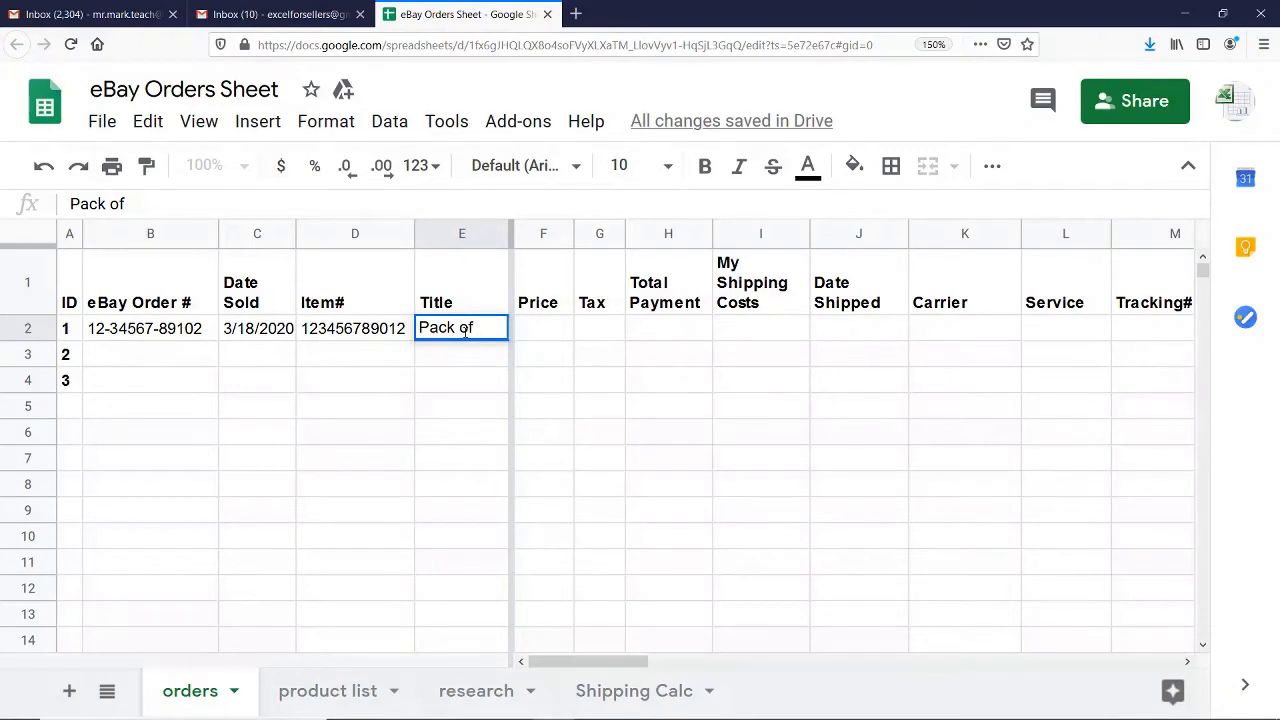
pyautogui.write(' Tissue')
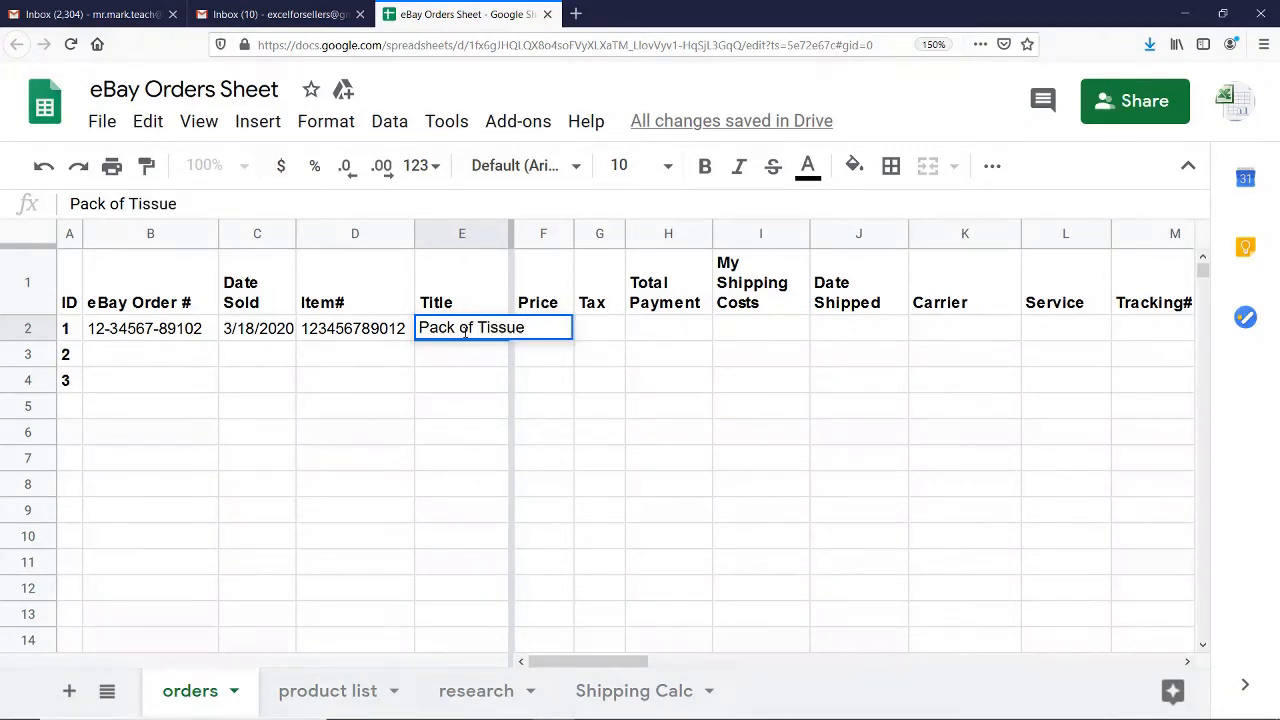
pyautogui.press('Tab')
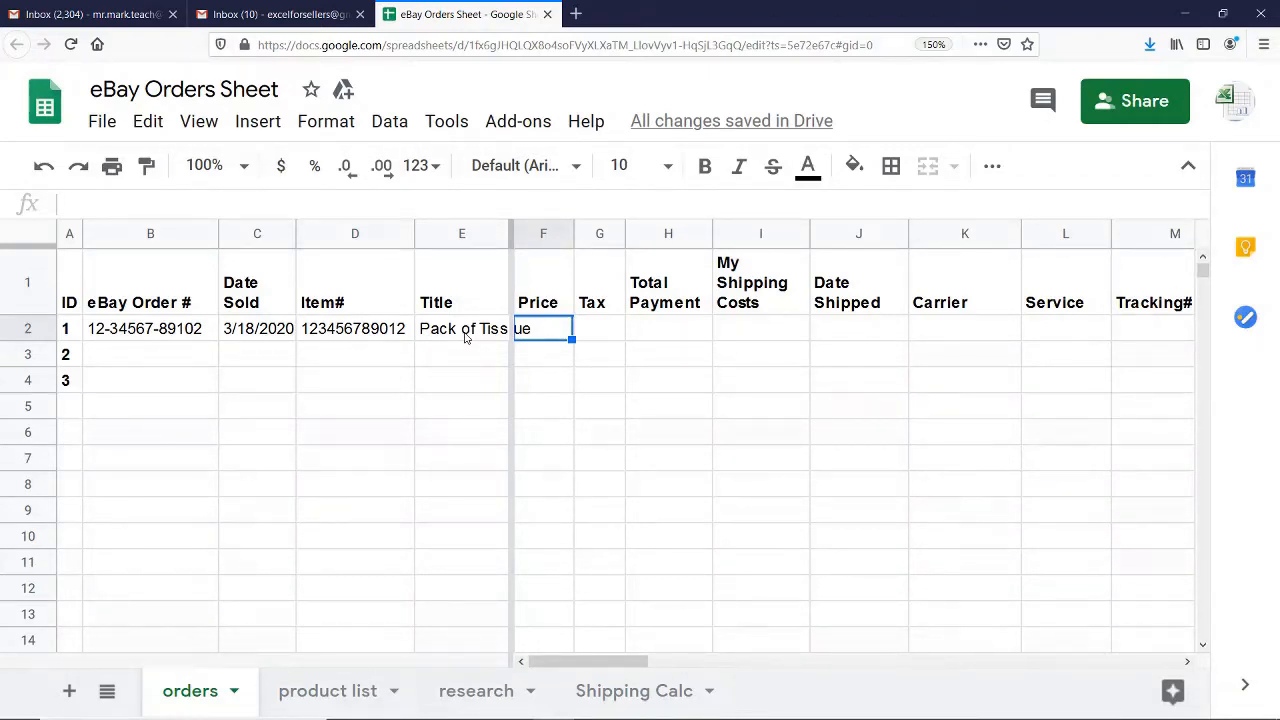
# Enter a Price of 9.99 and a Tax of .40 for order ID 1
pyautogui.write('9.99')
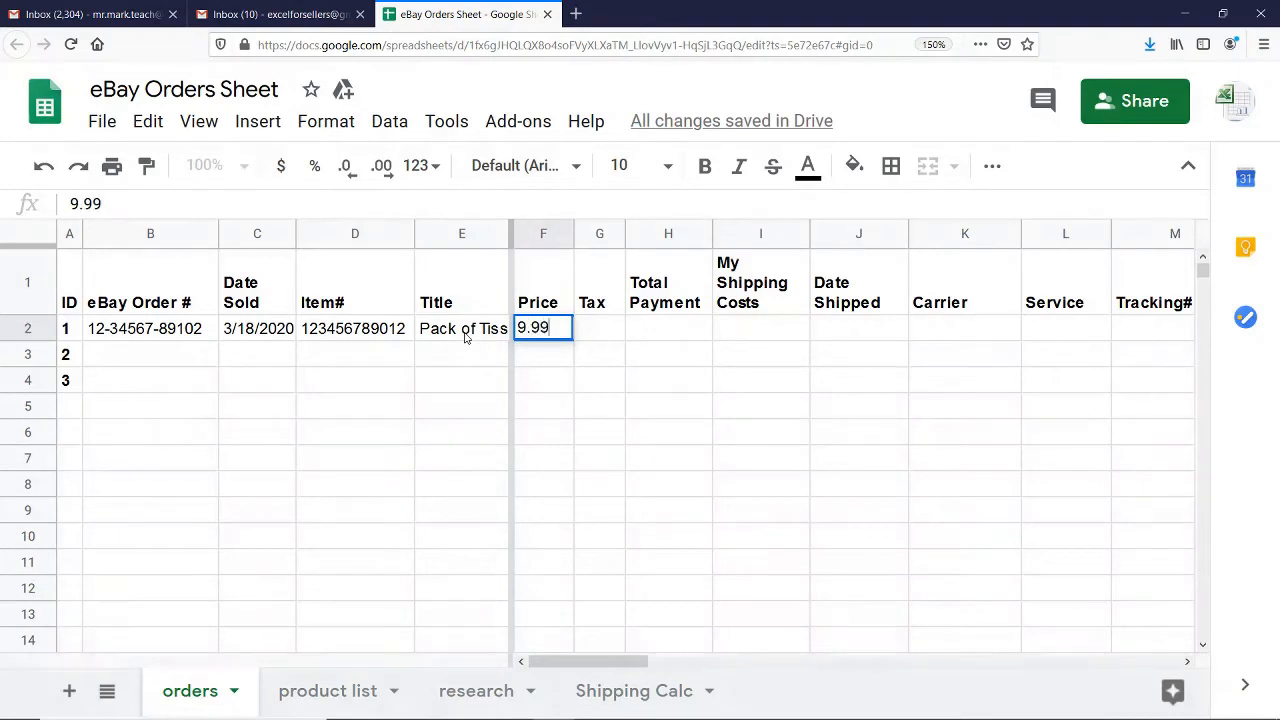
pyautogui.press('Return')
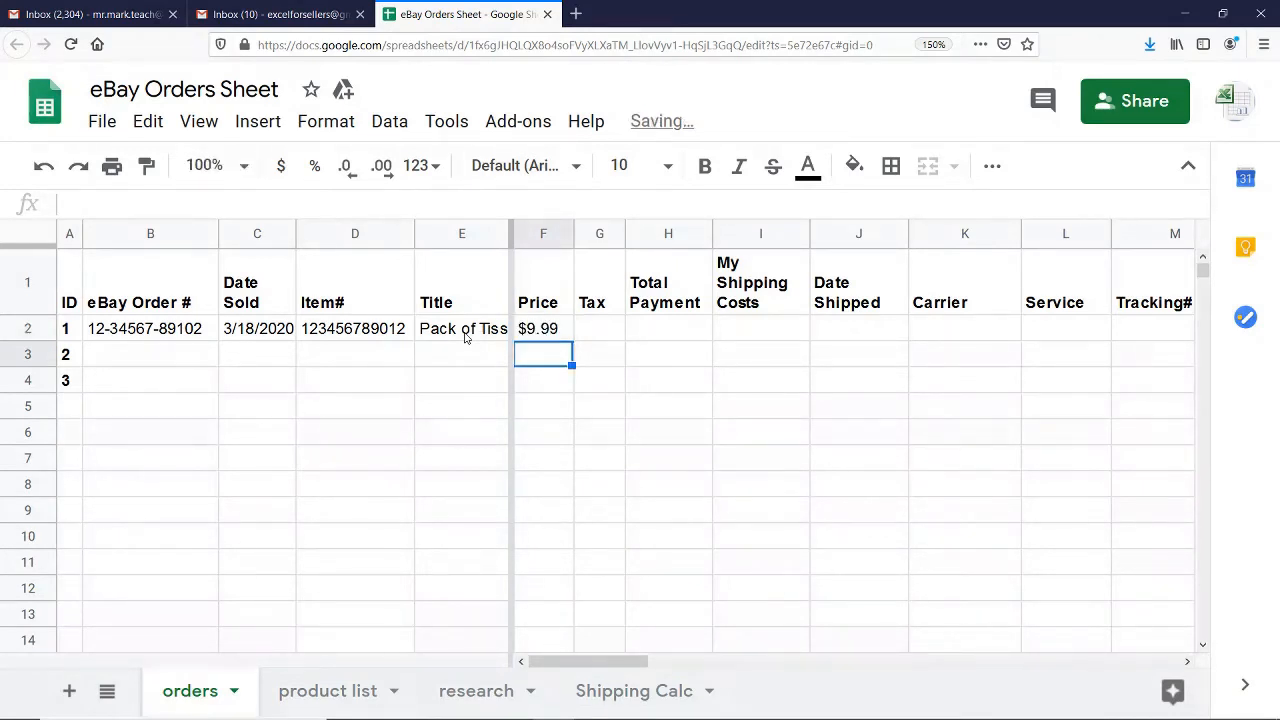
pyautogui.press('Up')
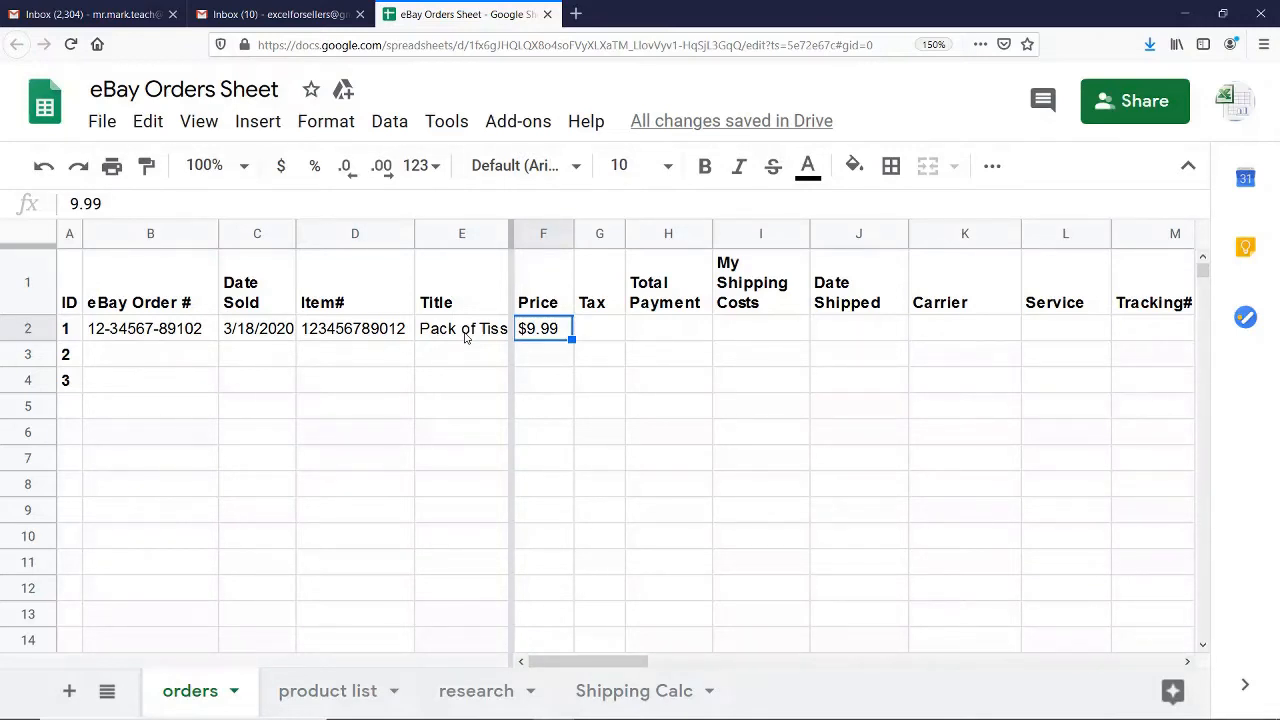
pyautogui.press('Right')
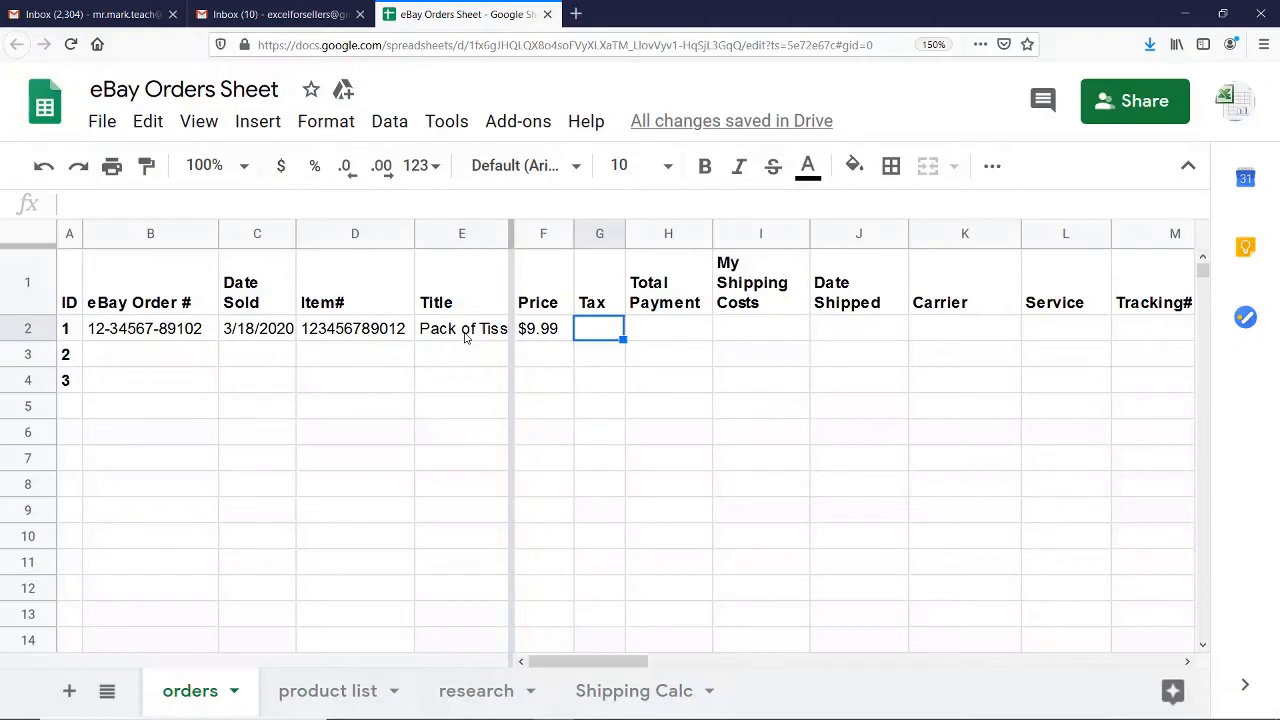
pyautogui.write('.')
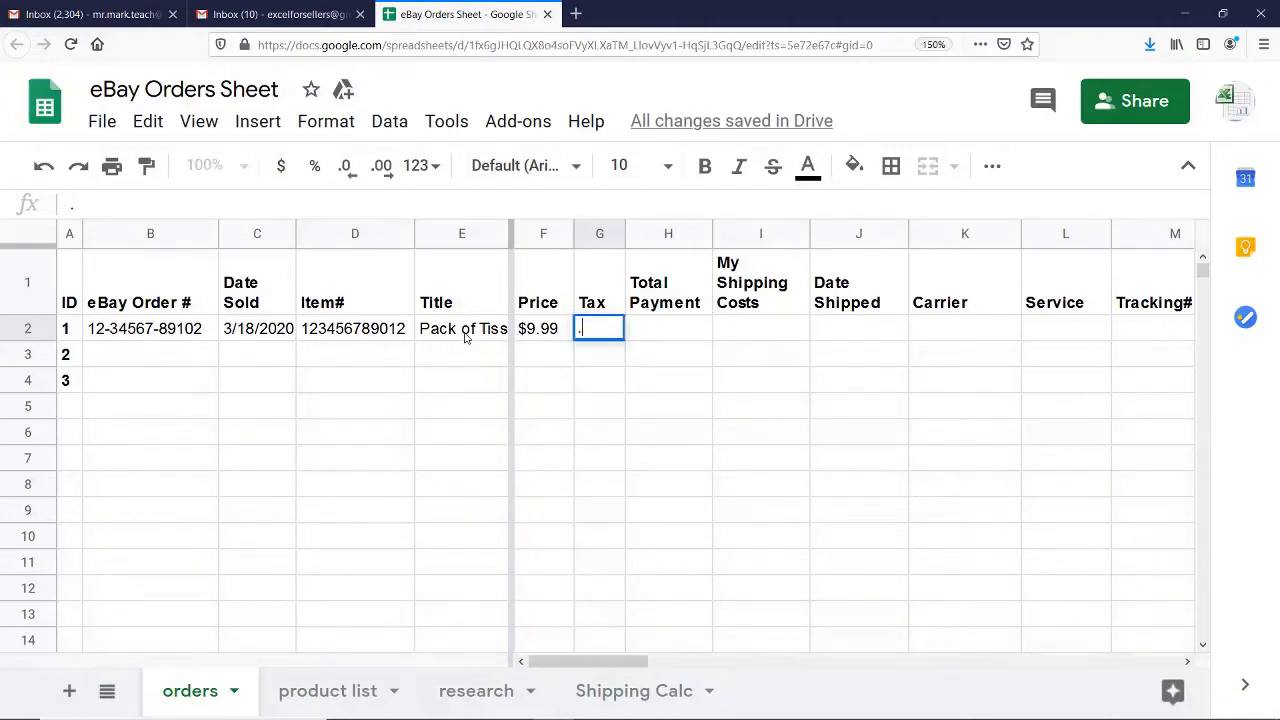
pyautogui.write('40')
pyautogui.press('Tab')
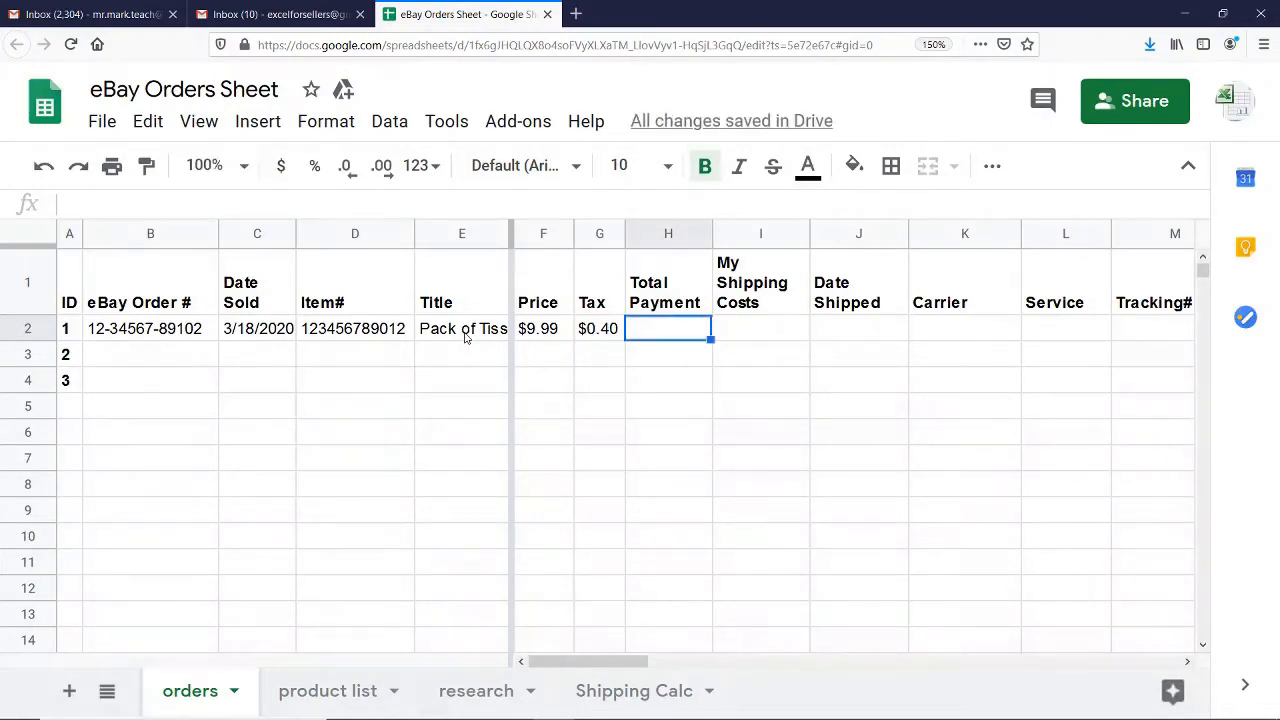
# Calculate the Total Payment for order ID 1 by adding price and tax with the formula =F2+G2
pyautogui.write('=')
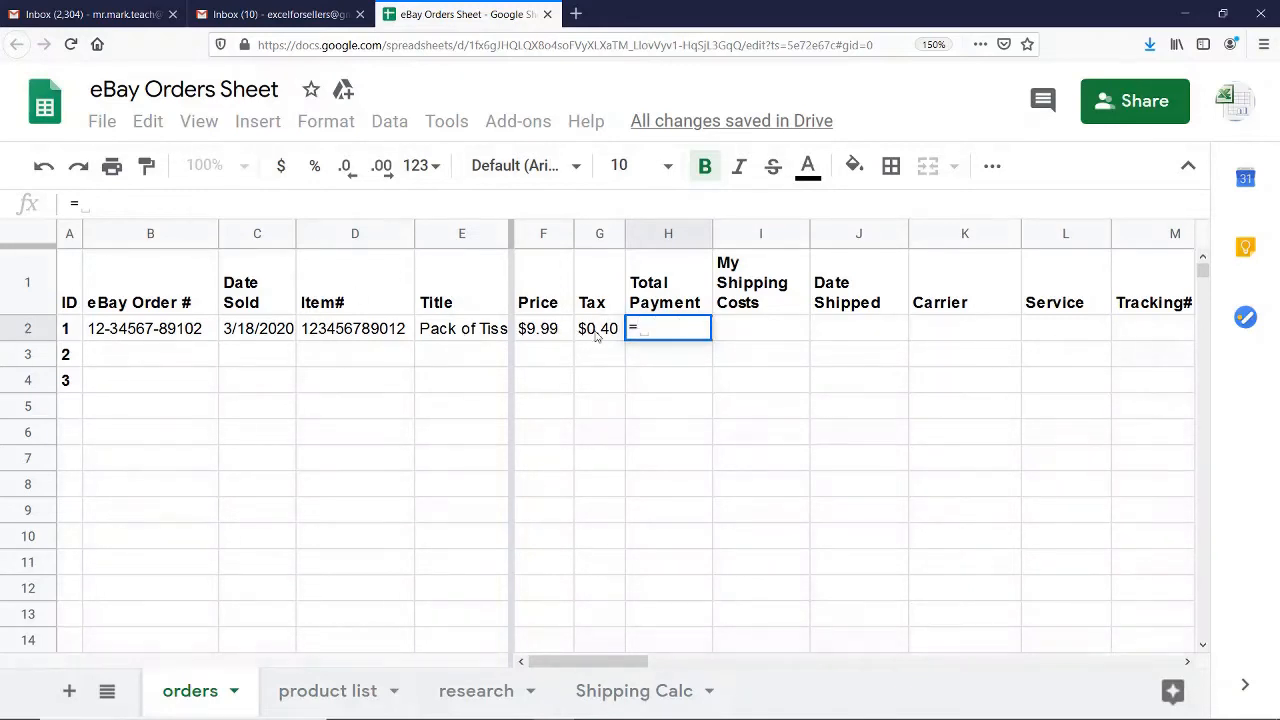
pyautogui.click(548, 332)
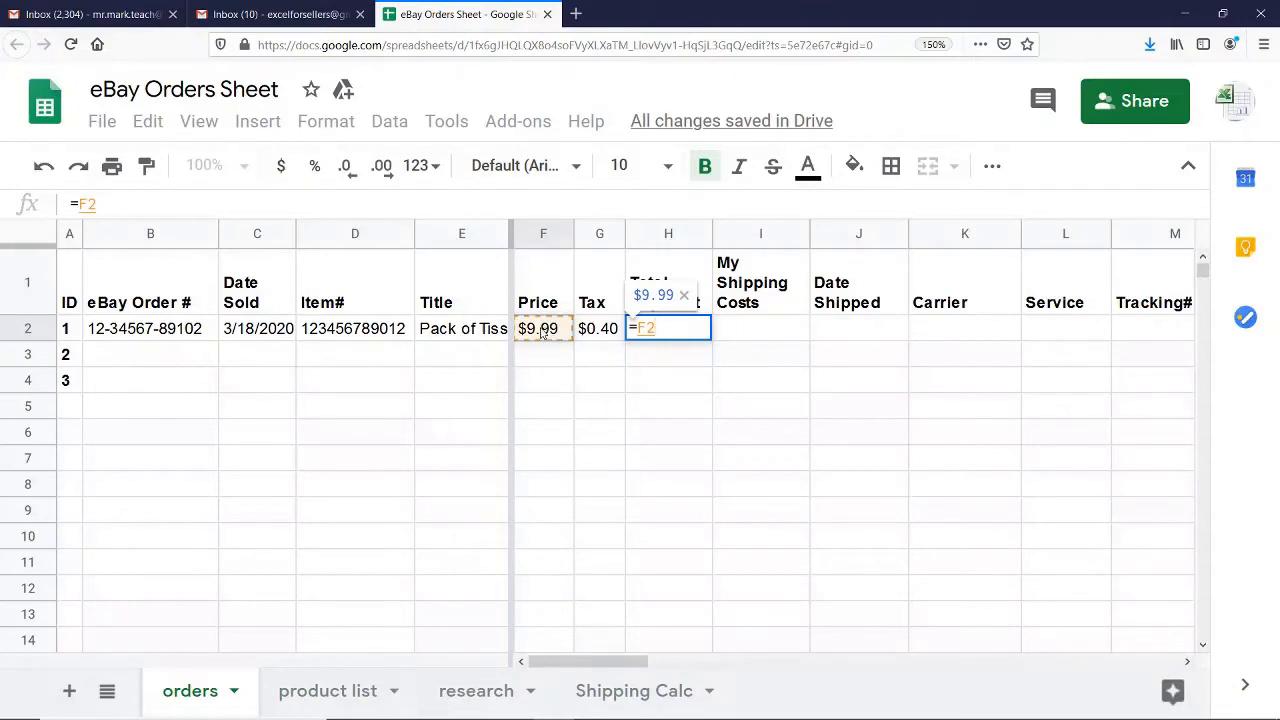
pyautogui.write('+')
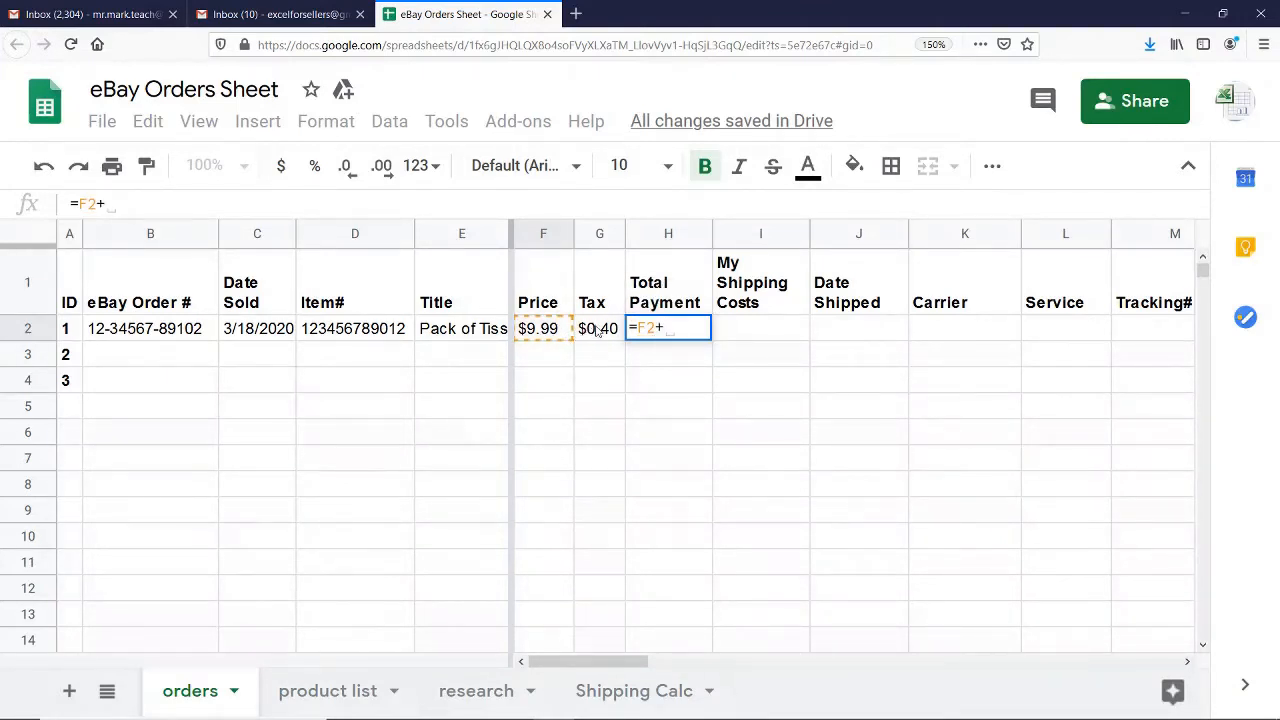
pyautogui.click(605, 331)
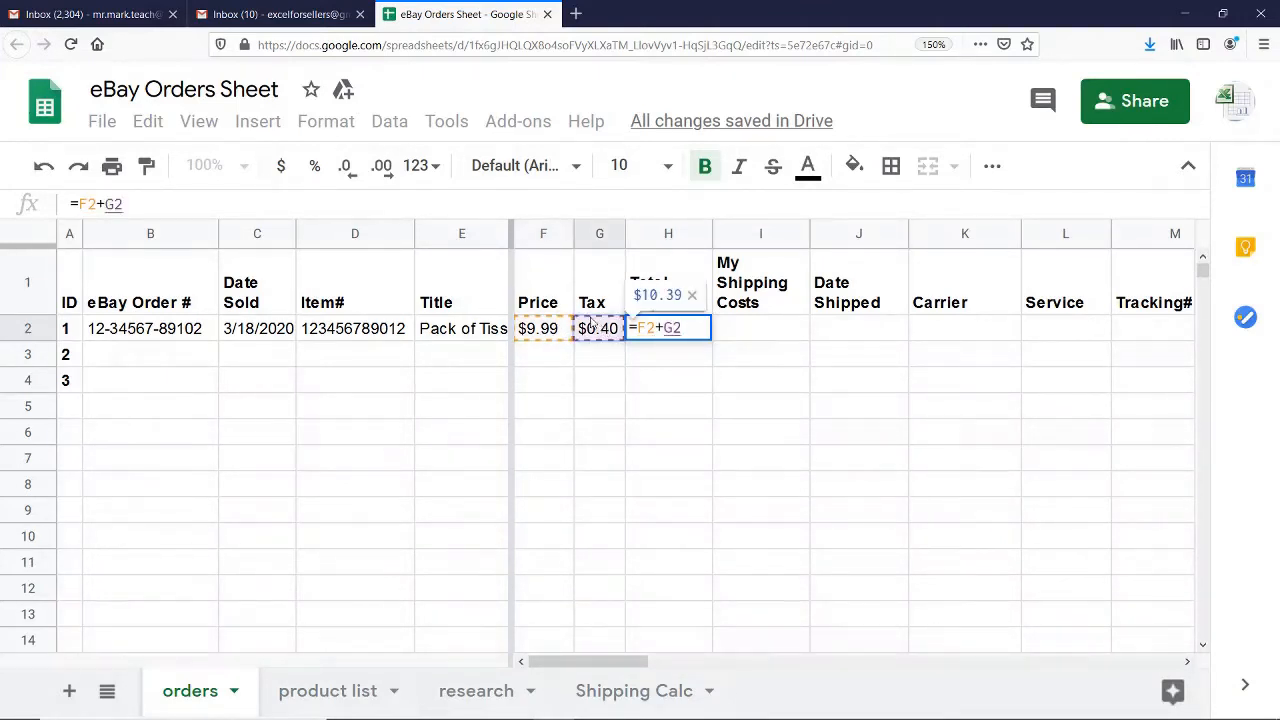
pyautogui.press('Return')
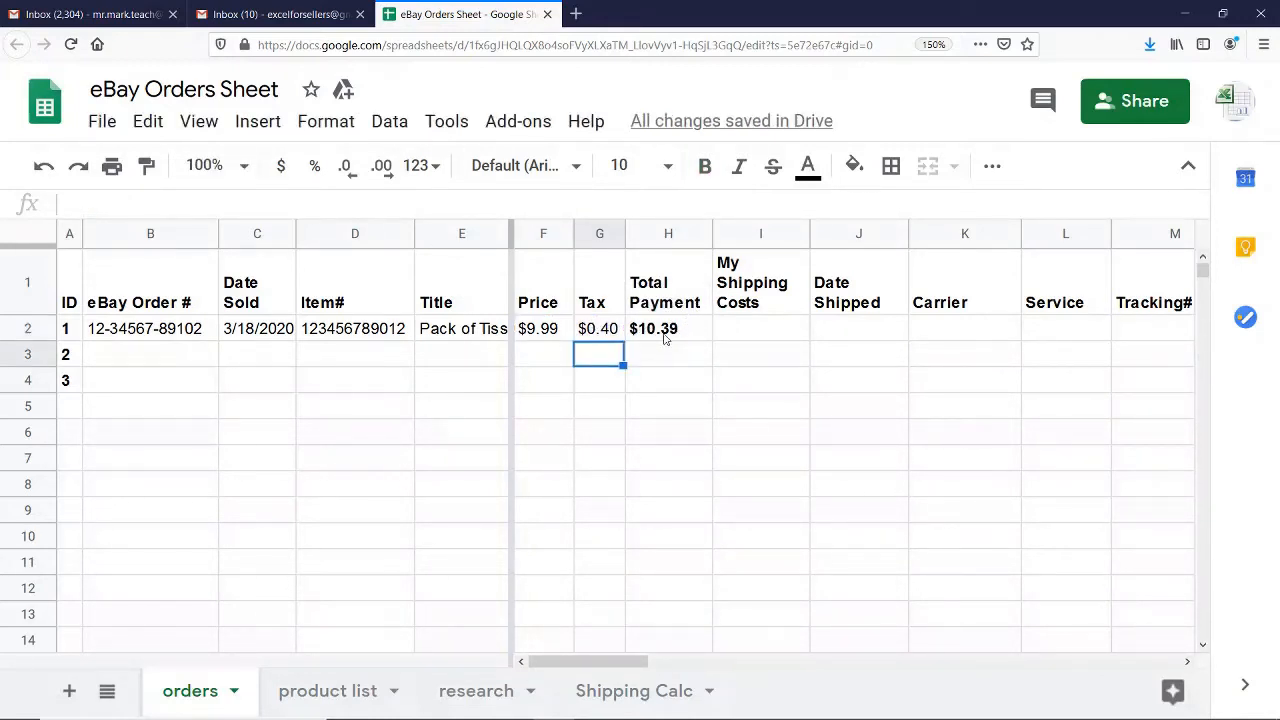
pyautogui.click(680, 334)
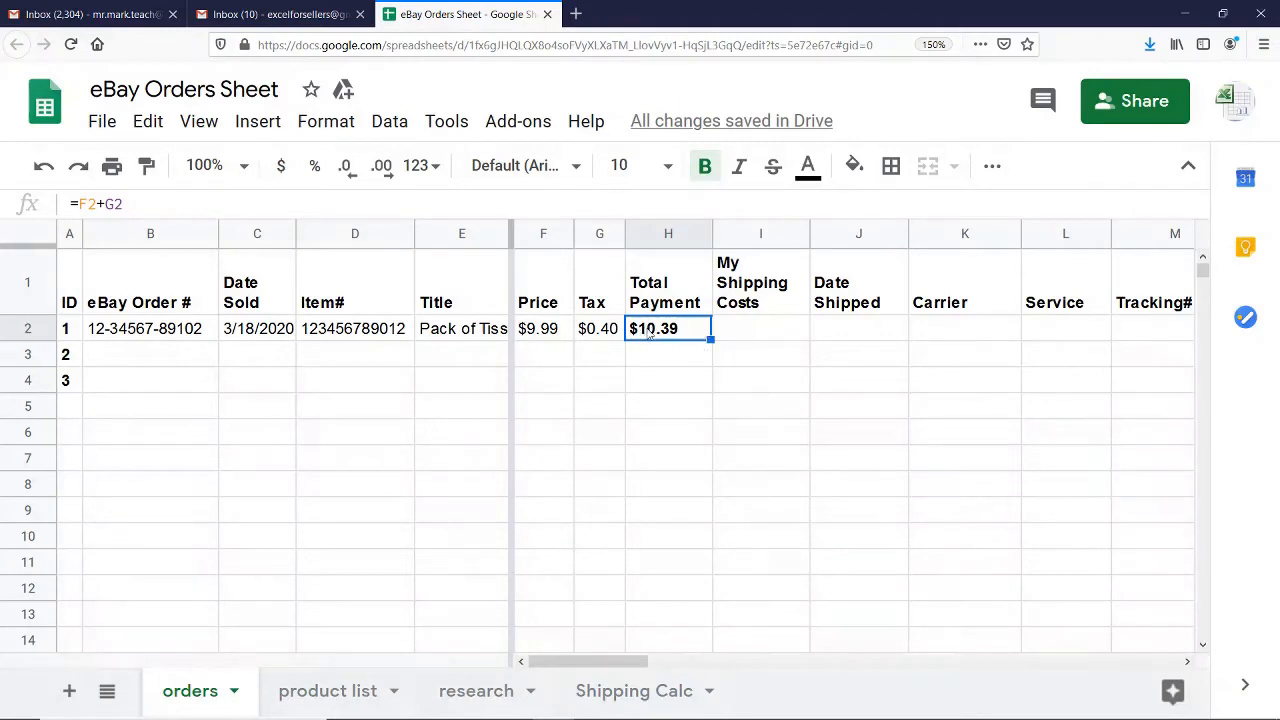
# Enter 5 under My Shipping Costs for order ID 1
pyautogui.click(762, 330)
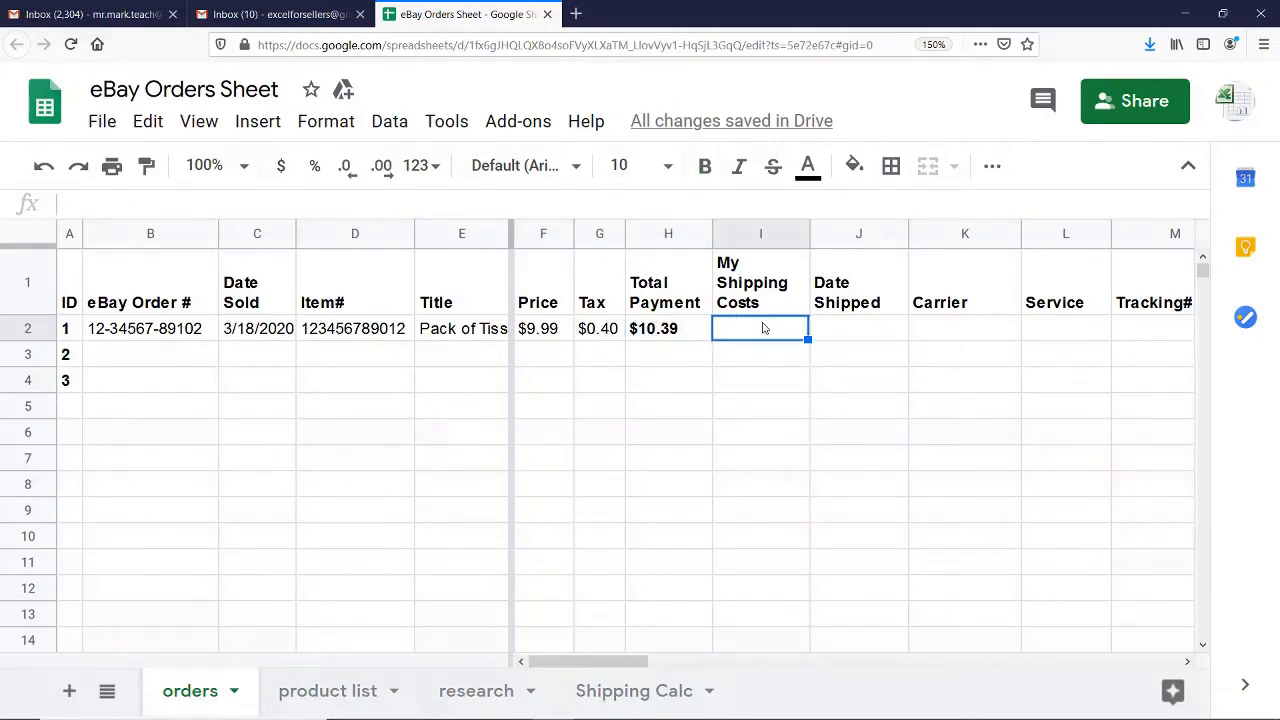
pyautogui.write('5')
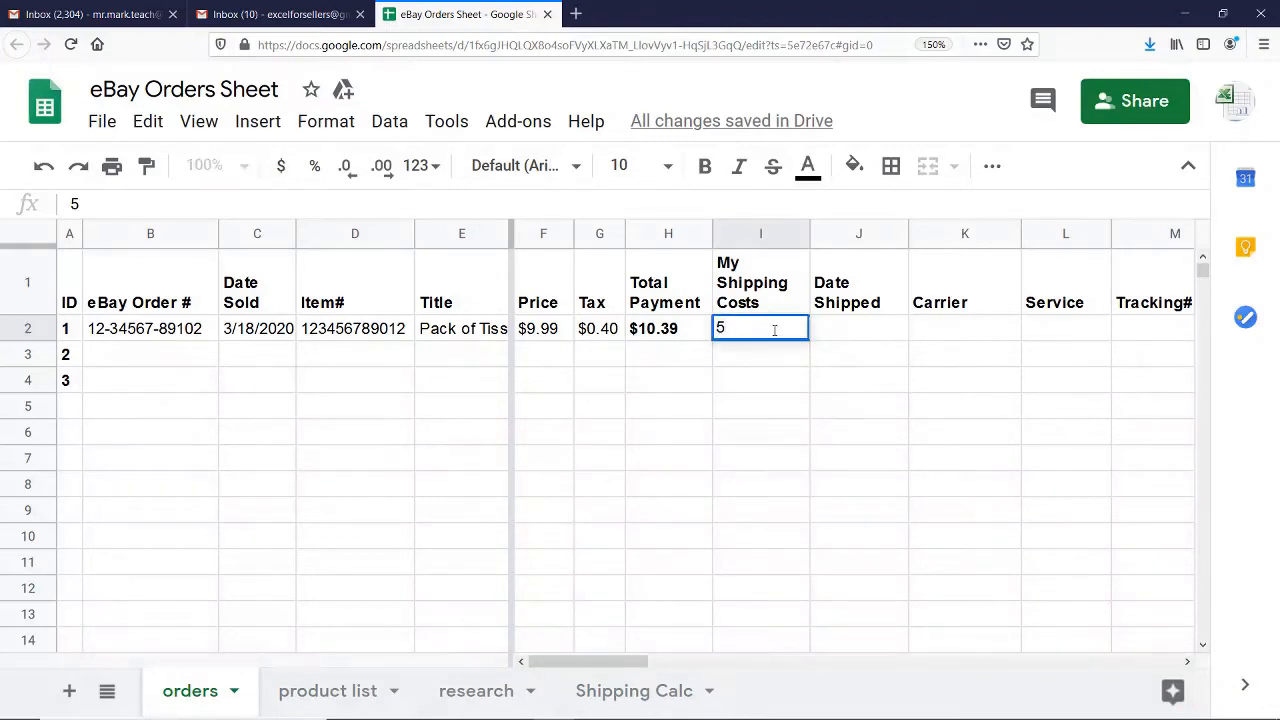
pyautogui.click(826, 330)
pyautogui.click(769, 339)
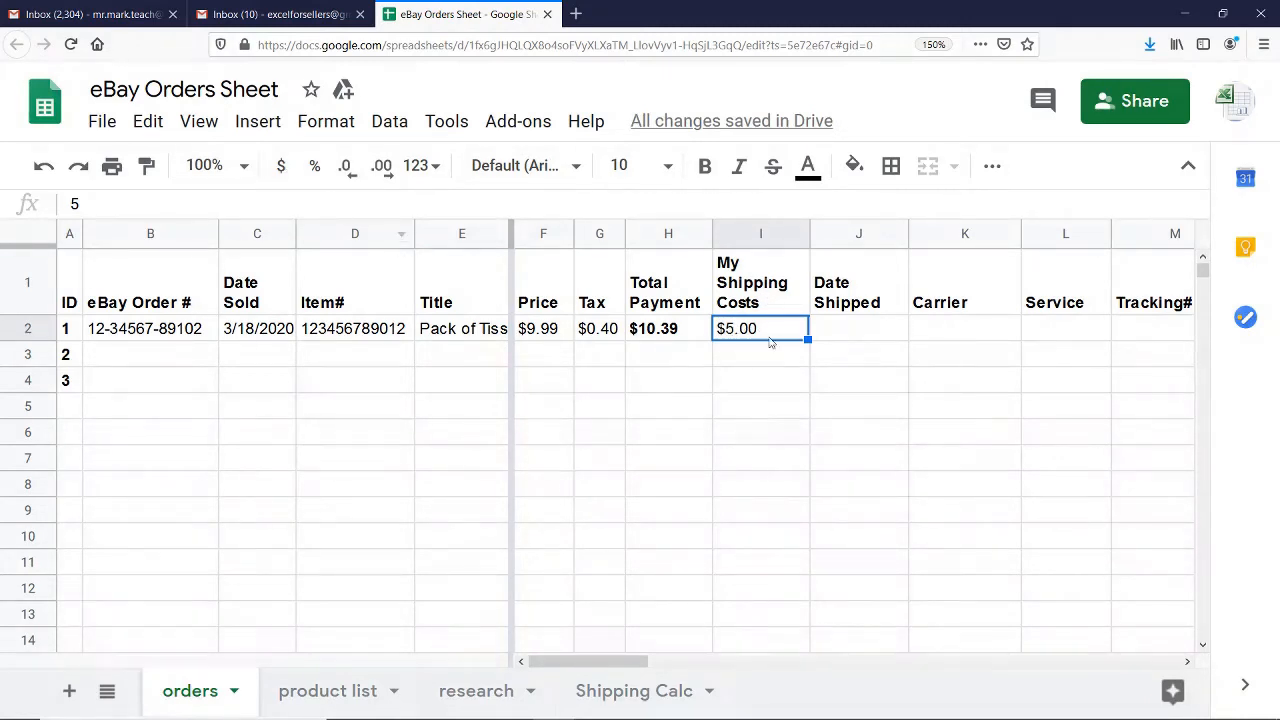
# Enter 3/19 as the Date Shipped for order ID 1
pyautogui.click(877, 337)
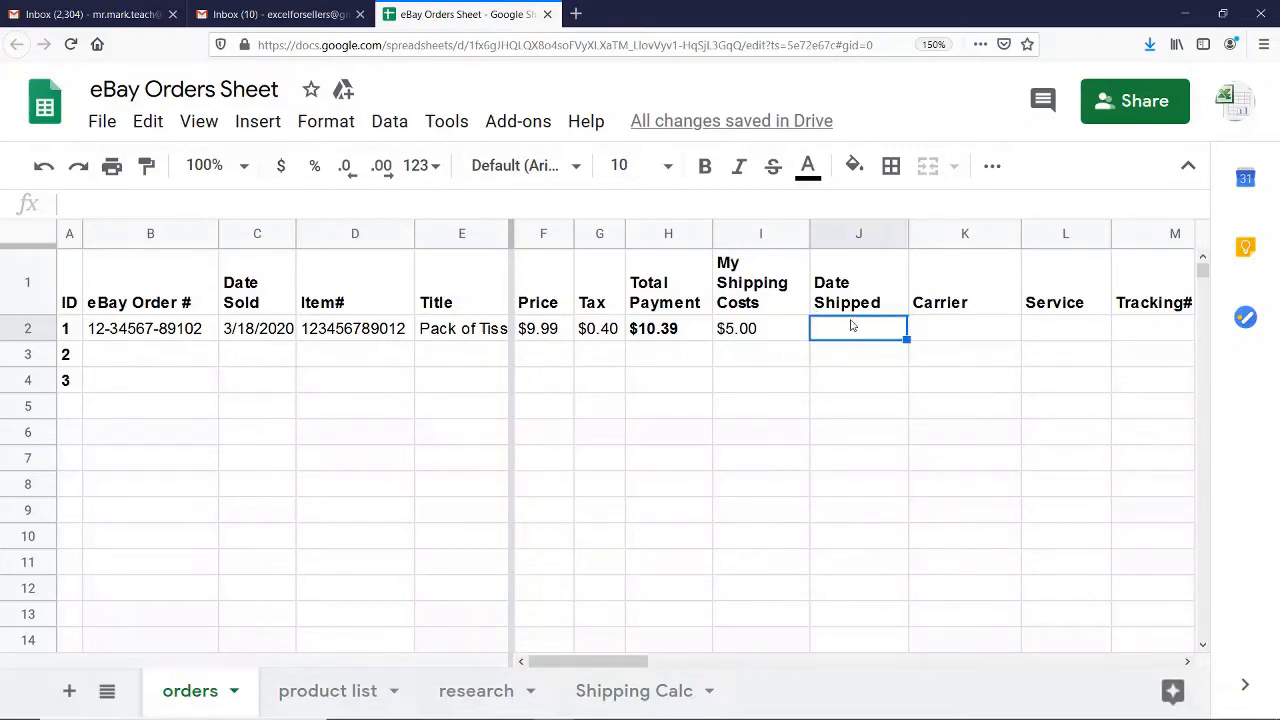
pyautogui.write('3')
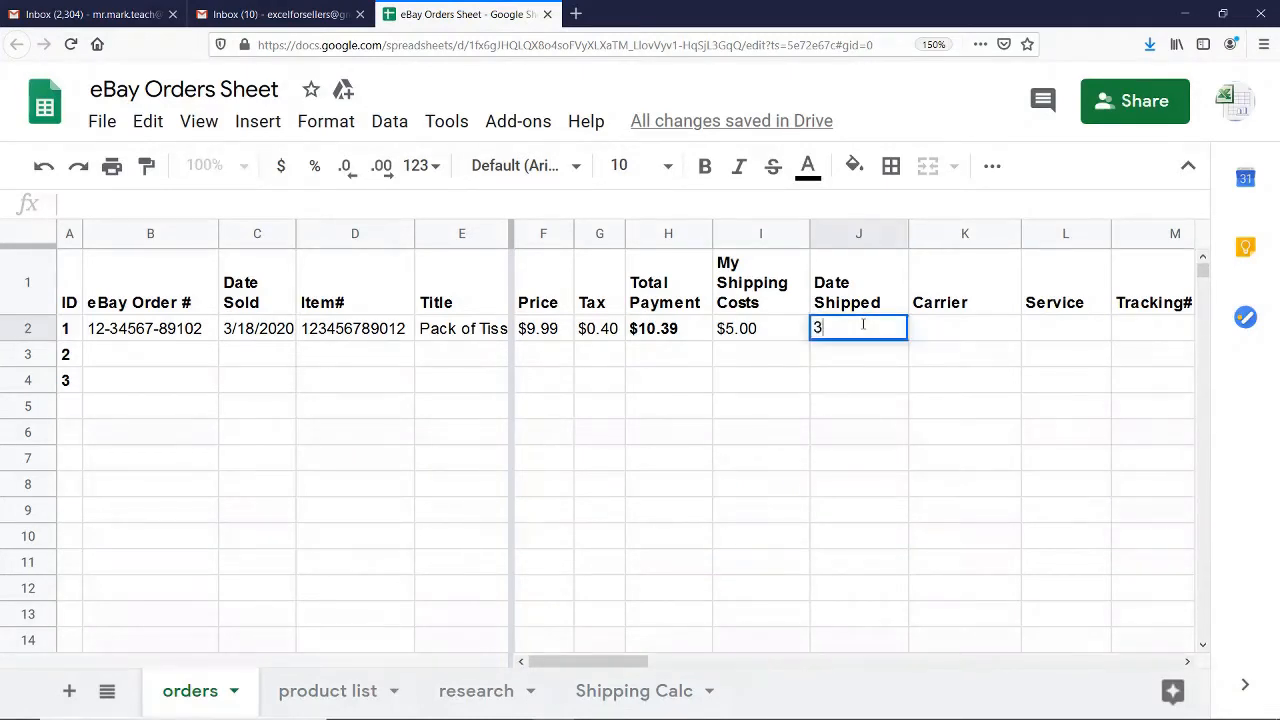
pyautogui.write('/19')
pyautogui.press('Tab')
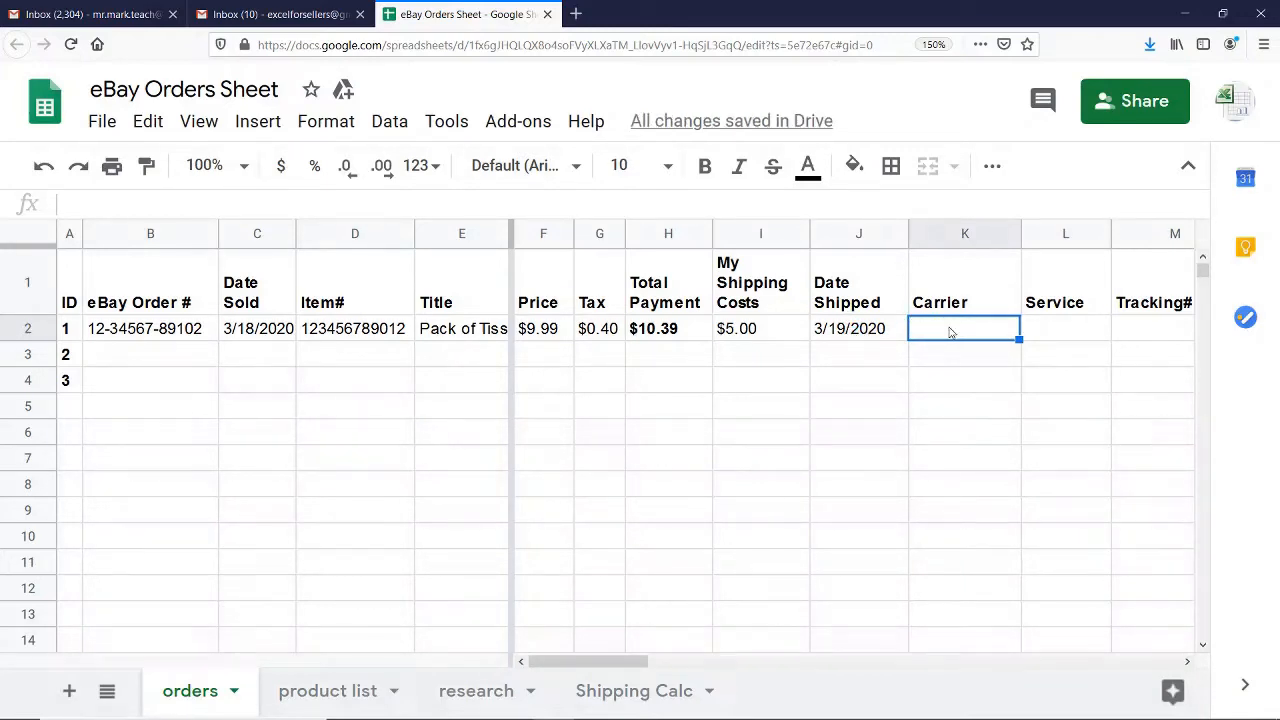
# Enter USPS as the Carrier and First Class as the Service for order ID 1
pyautogui.write('USP$')
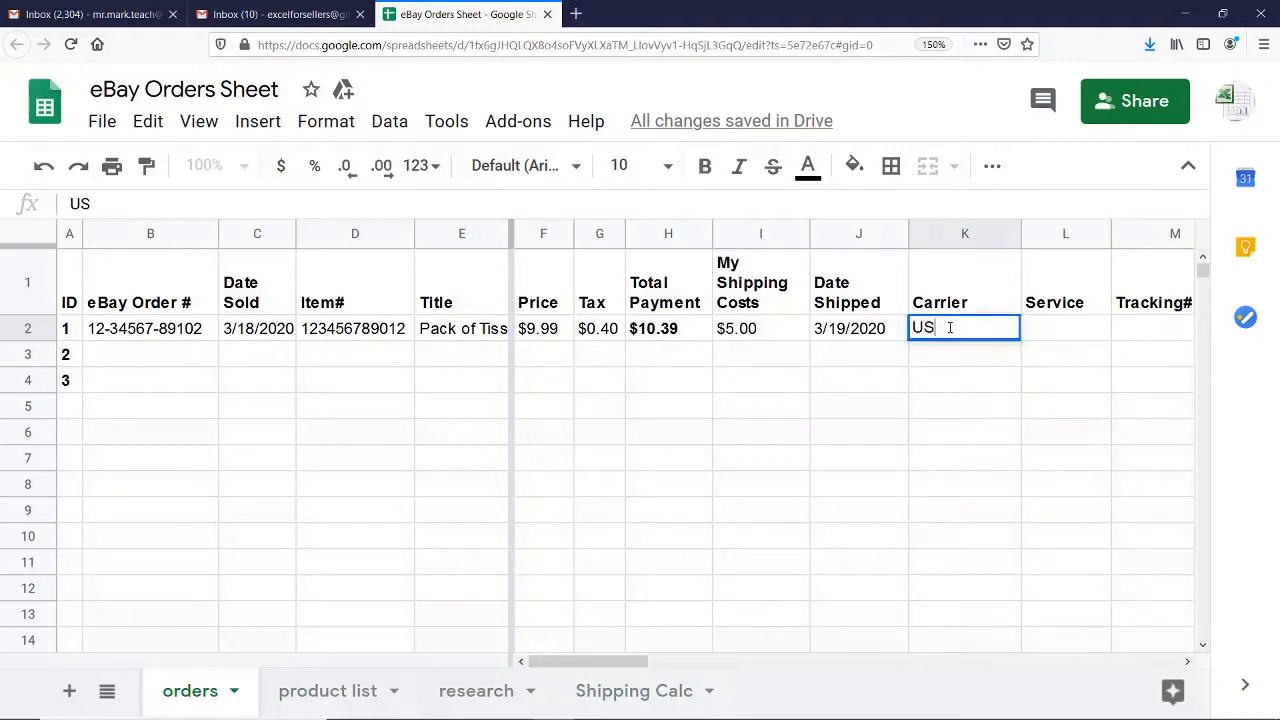
pyautogui.press('Tab')
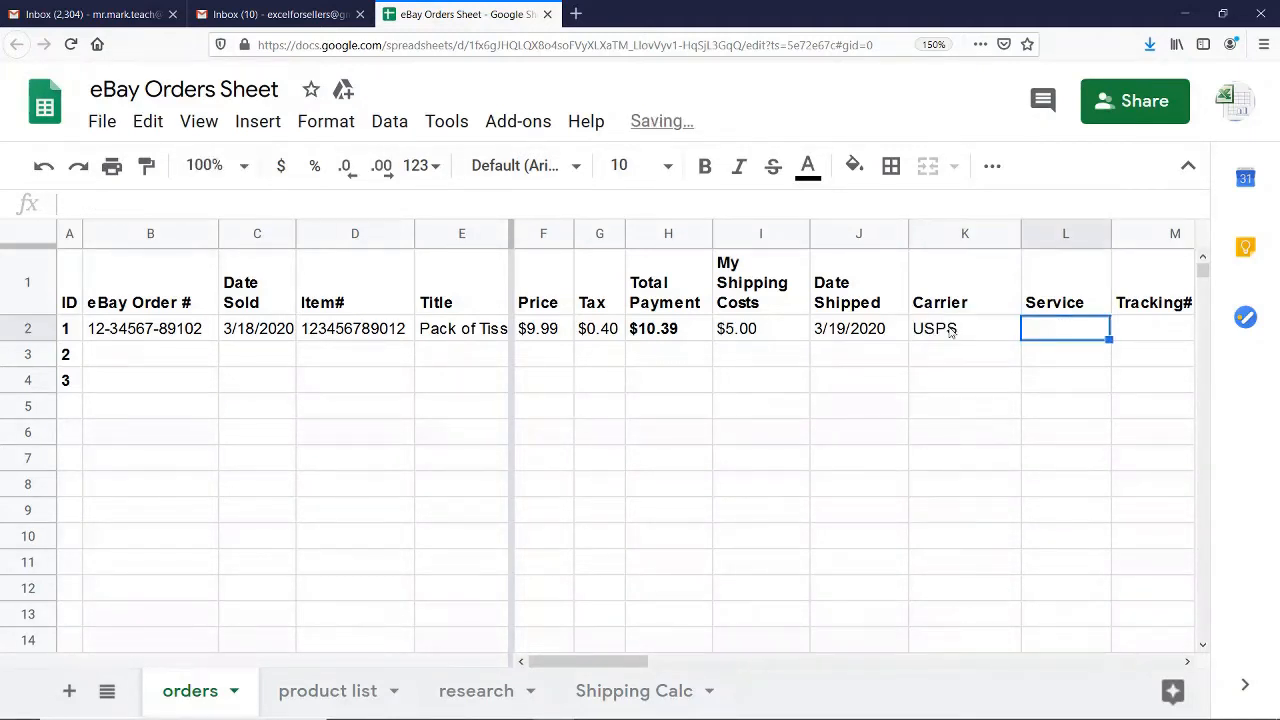
pyautogui.hscroll(3, 950, 332)
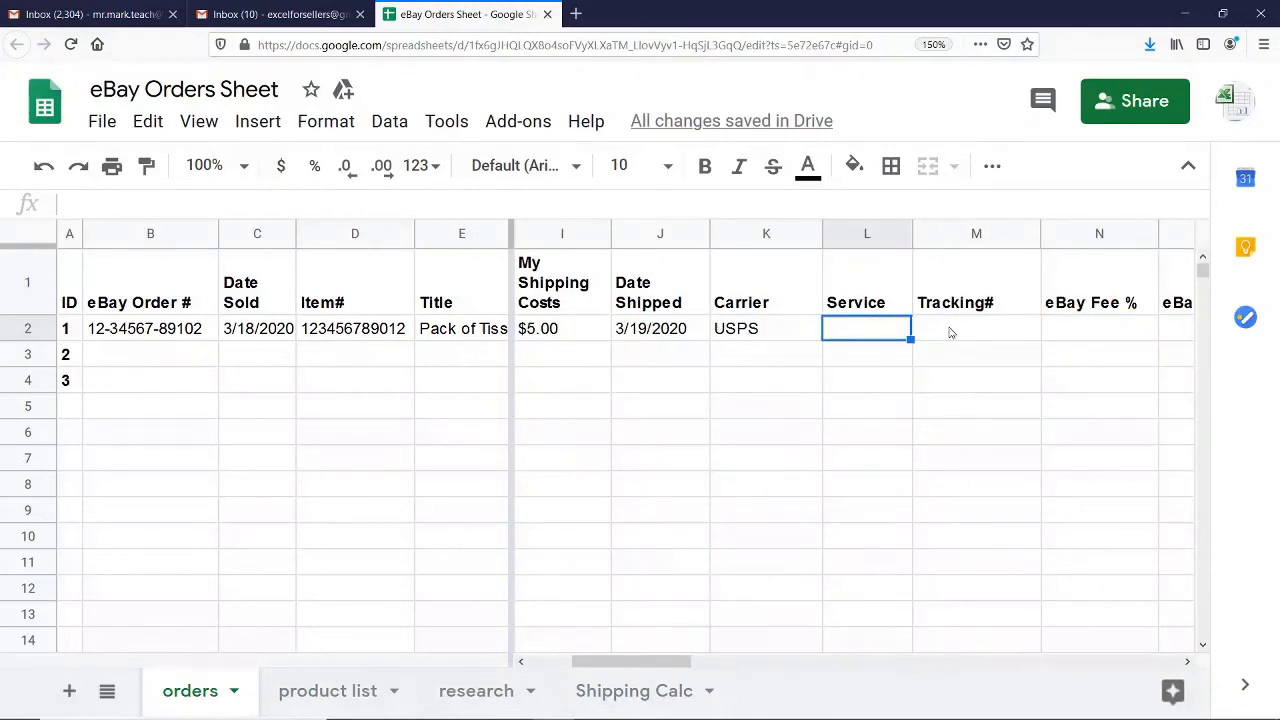
pyautogui.write('First')
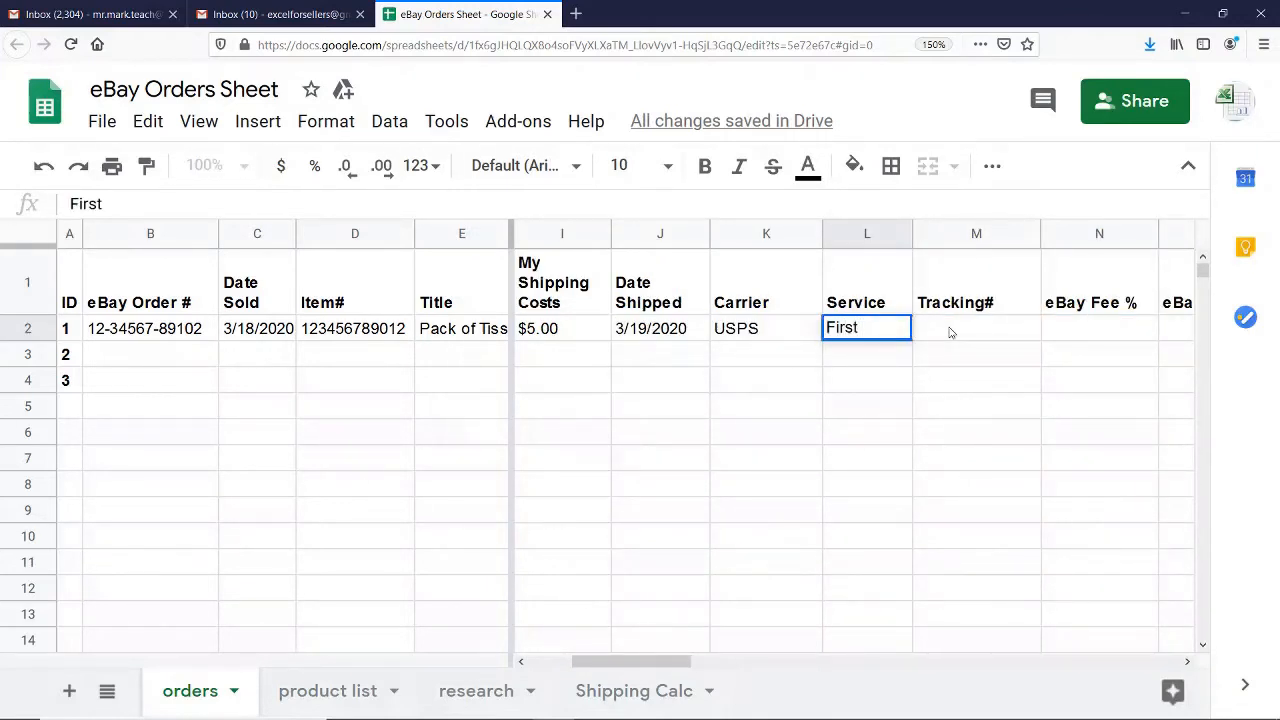
pyautogui.write(' Class')
pyautogui.press('Return')
pyautogui.press('Up')
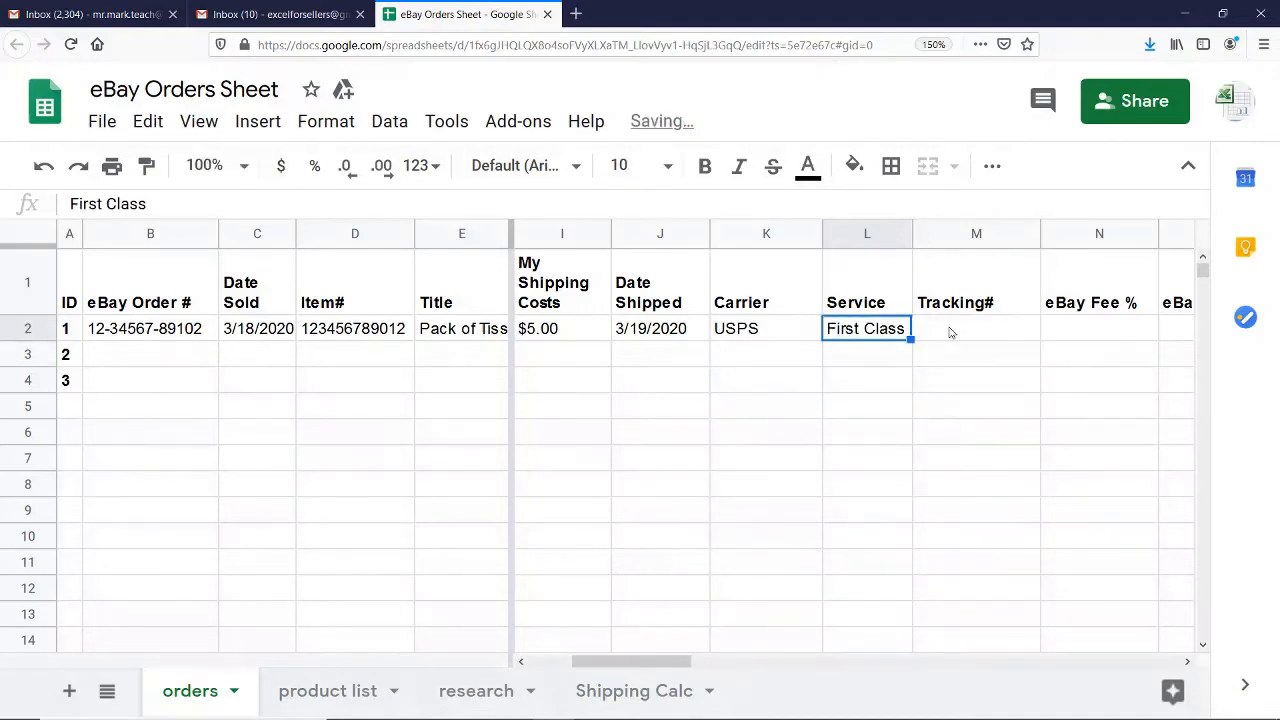
# Narrow the Carrier, Tracking# and eBay Fee % columns to fit their contents more closely
pyautogui.click(951, 333)
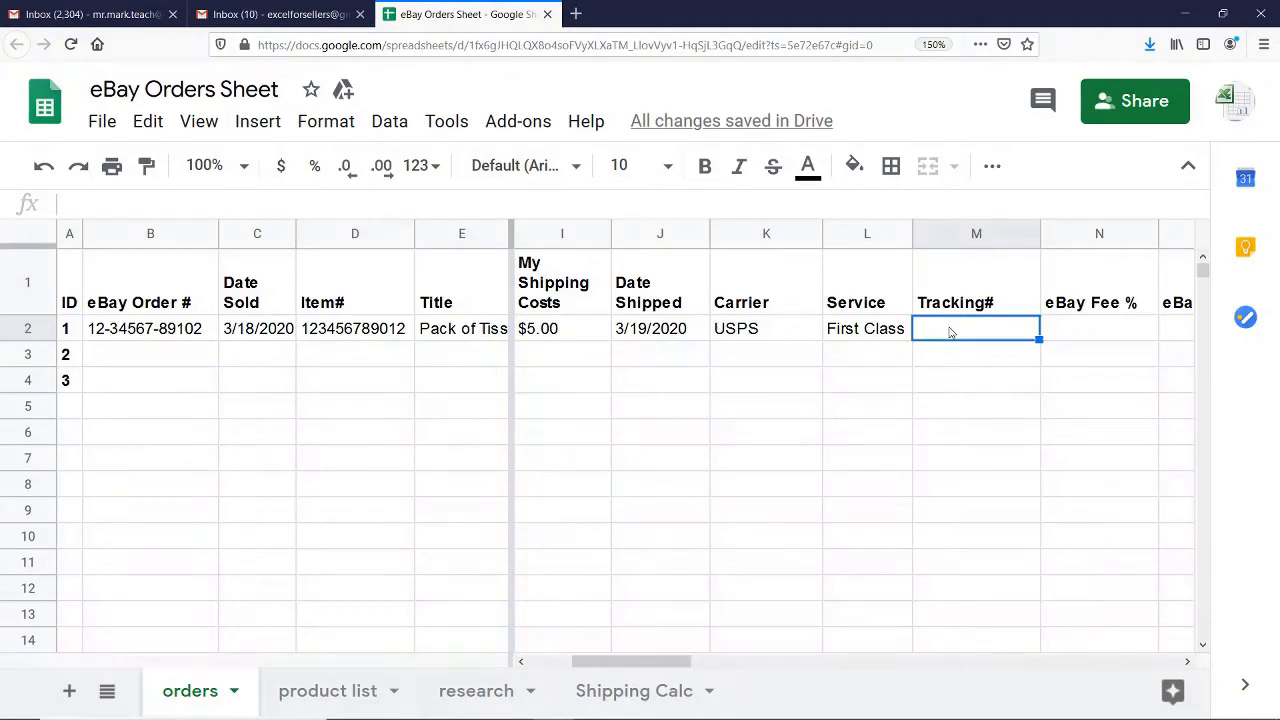
pyautogui.moveTo(822, 229); pyautogui.dragTo(797, 229)
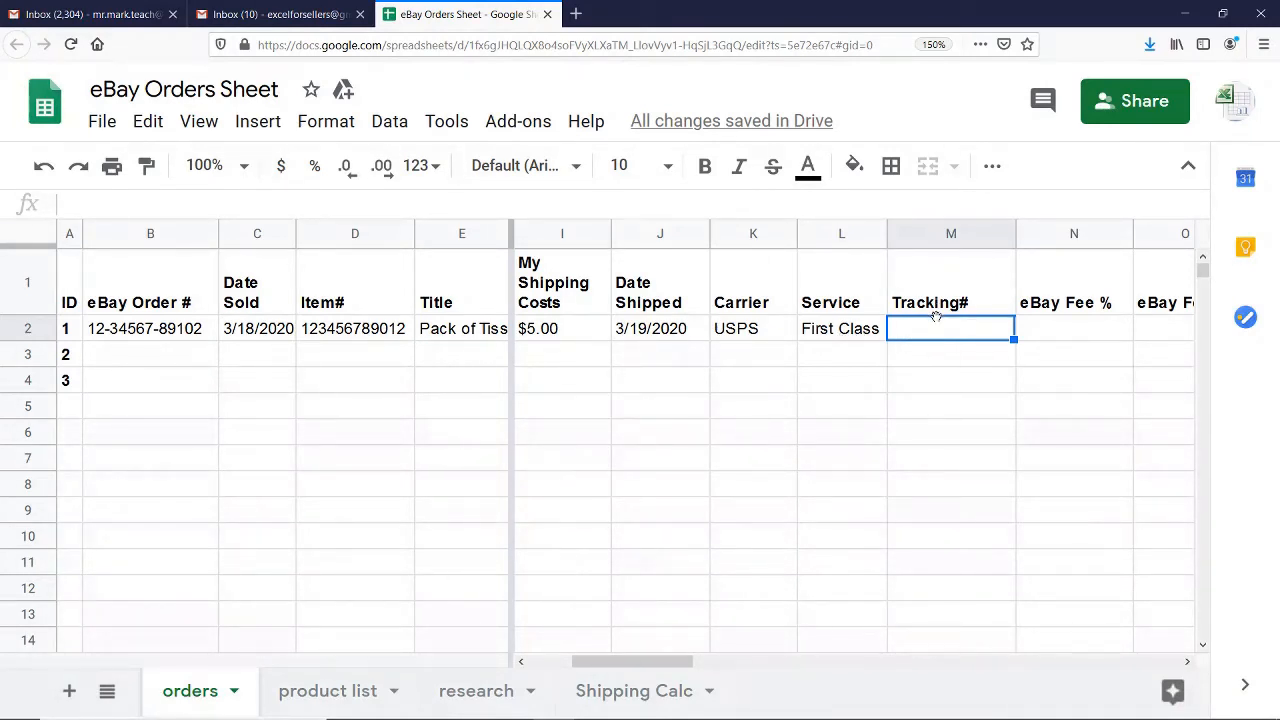
pyautogui.moveTo(1013, 238); pyautogui.dragTo(979, 237)
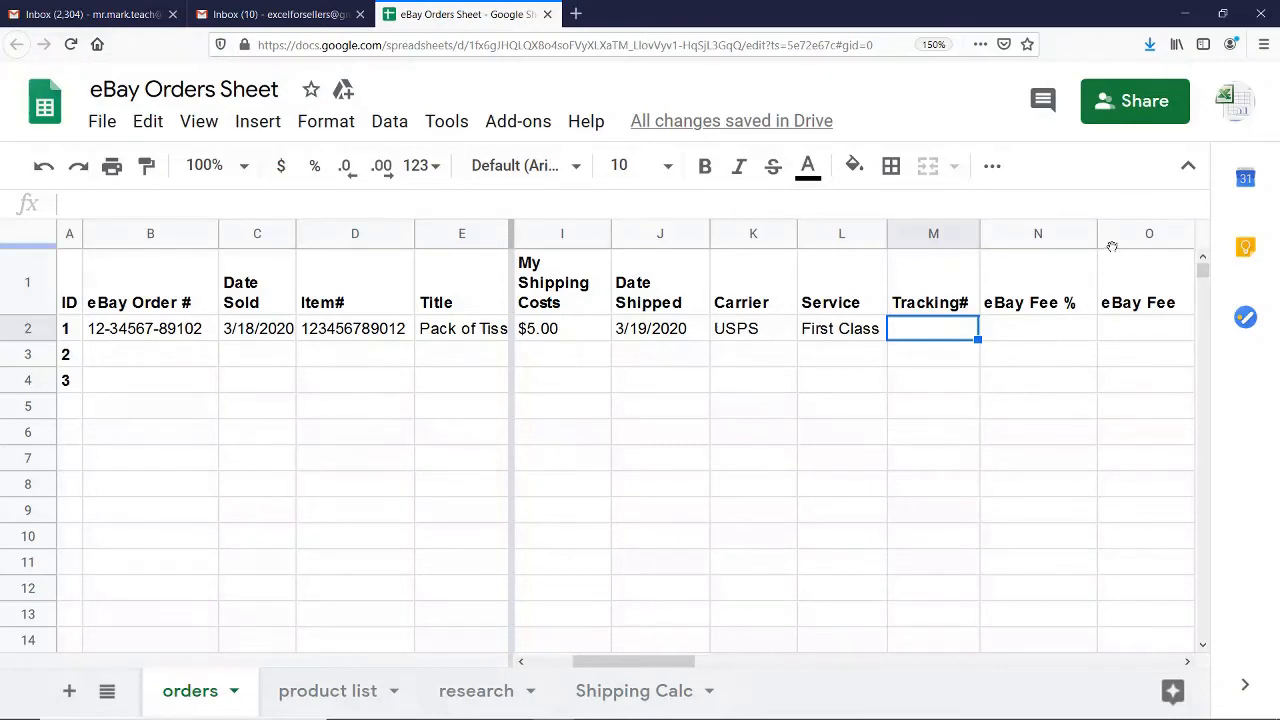
pyautogui.moveTo(1096, 237); pyautogui.dragTo(1085, 237)
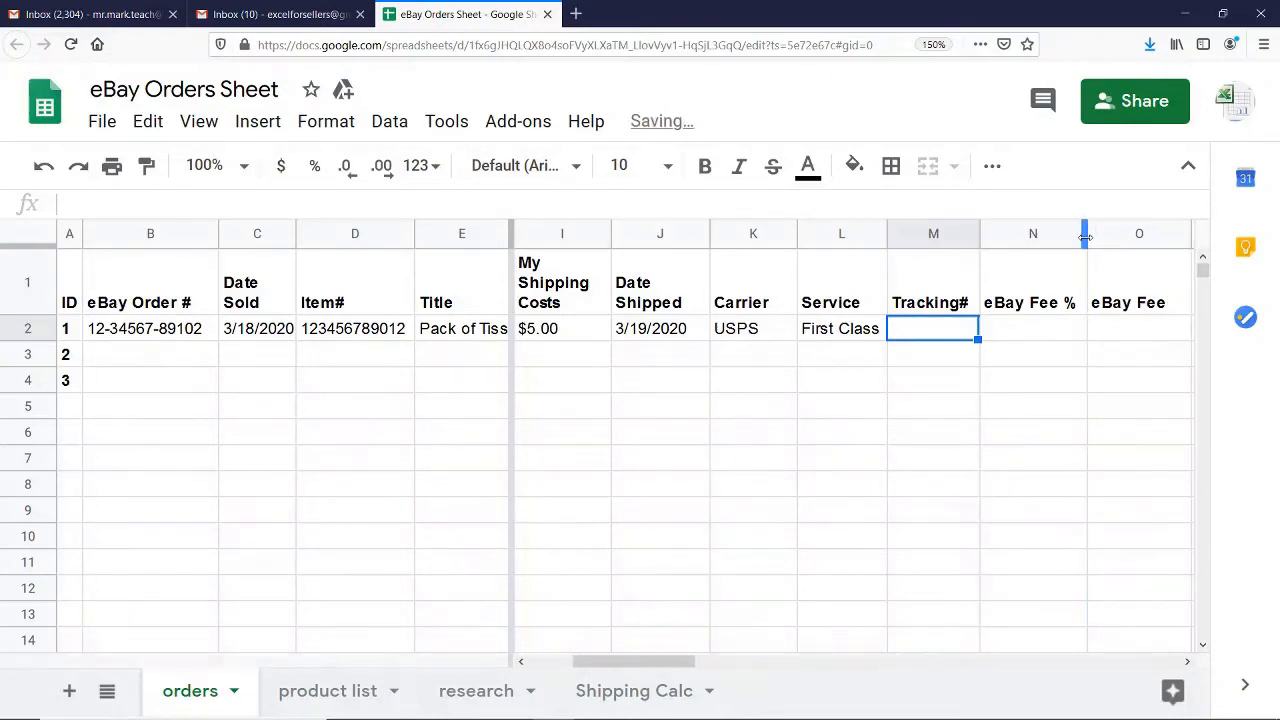
# Enter 10% as the eBay Fee % for order ID 1
pyautogui.click(1038, 334)
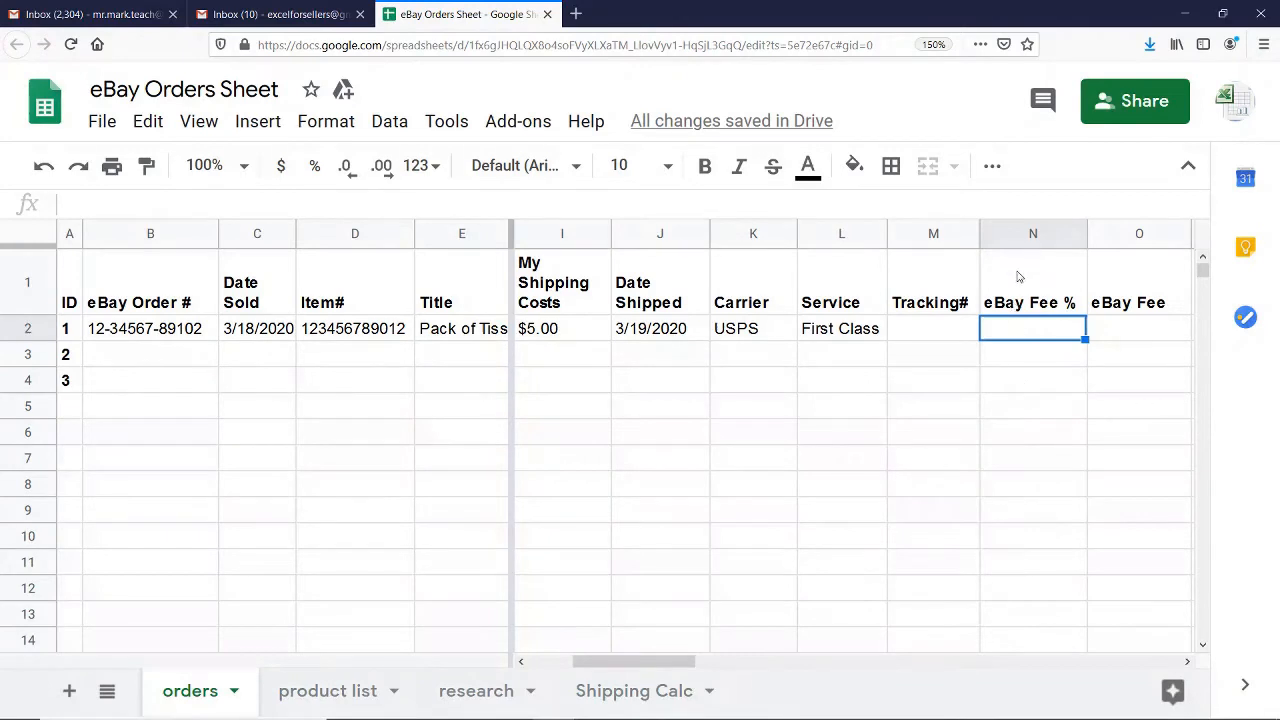
pyautogui.write('1%')
pyautogui.write('0')
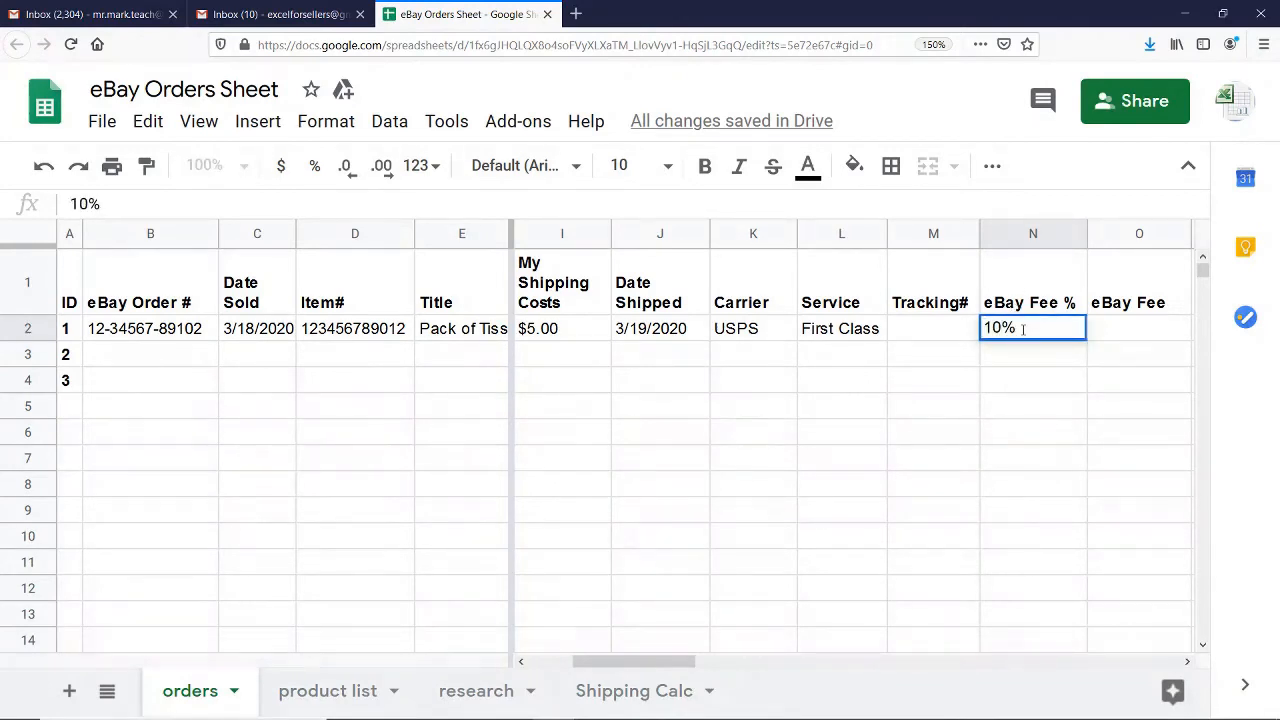
pyautogui.click(1100, 337)
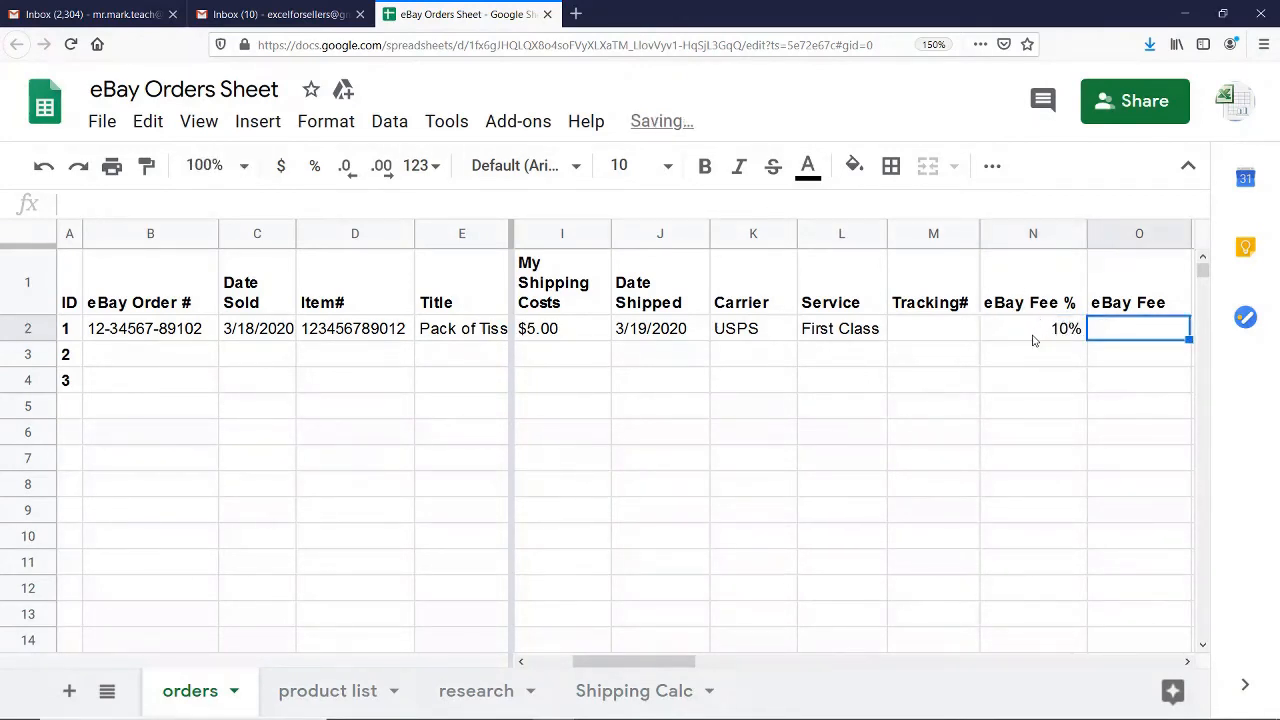
pyautogui.click(1056, 329)
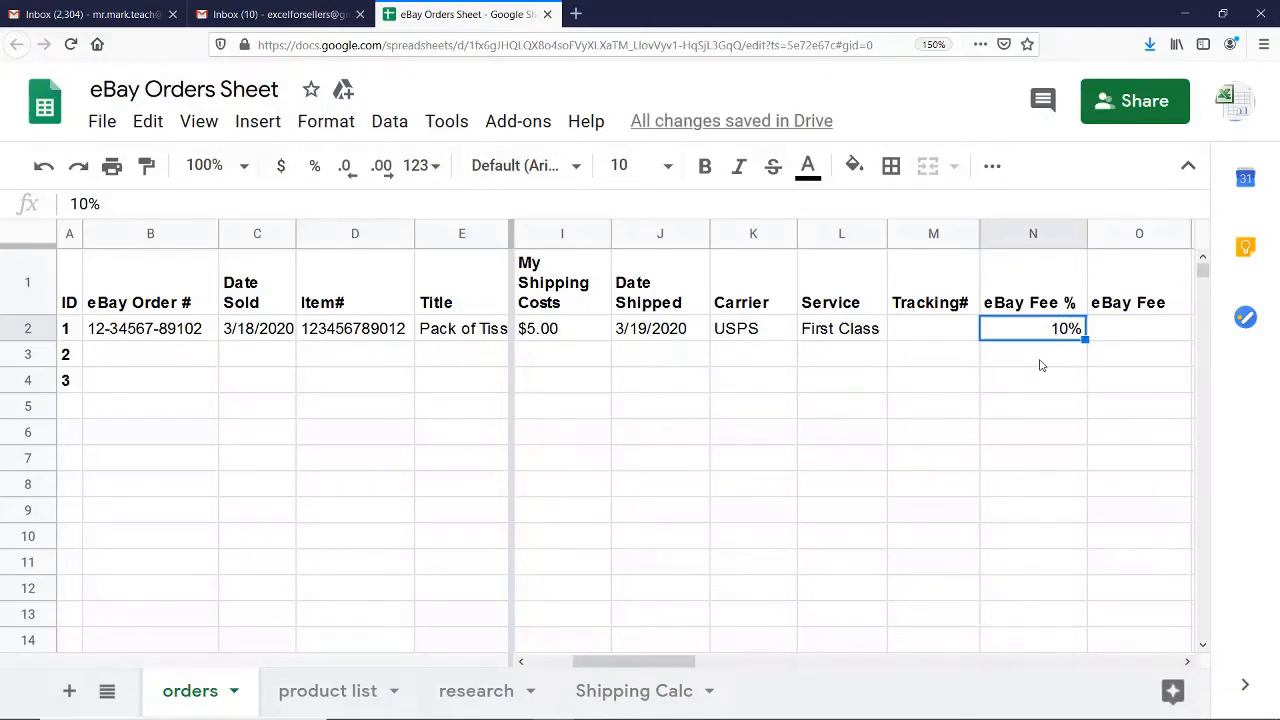
# Calculate the eBay Fee for order ID 1 by multiplying the fee percentage by the price with the formula =N2*F2
pyautogui.click(1187, 662)
pyautogui.click(1187, 662)
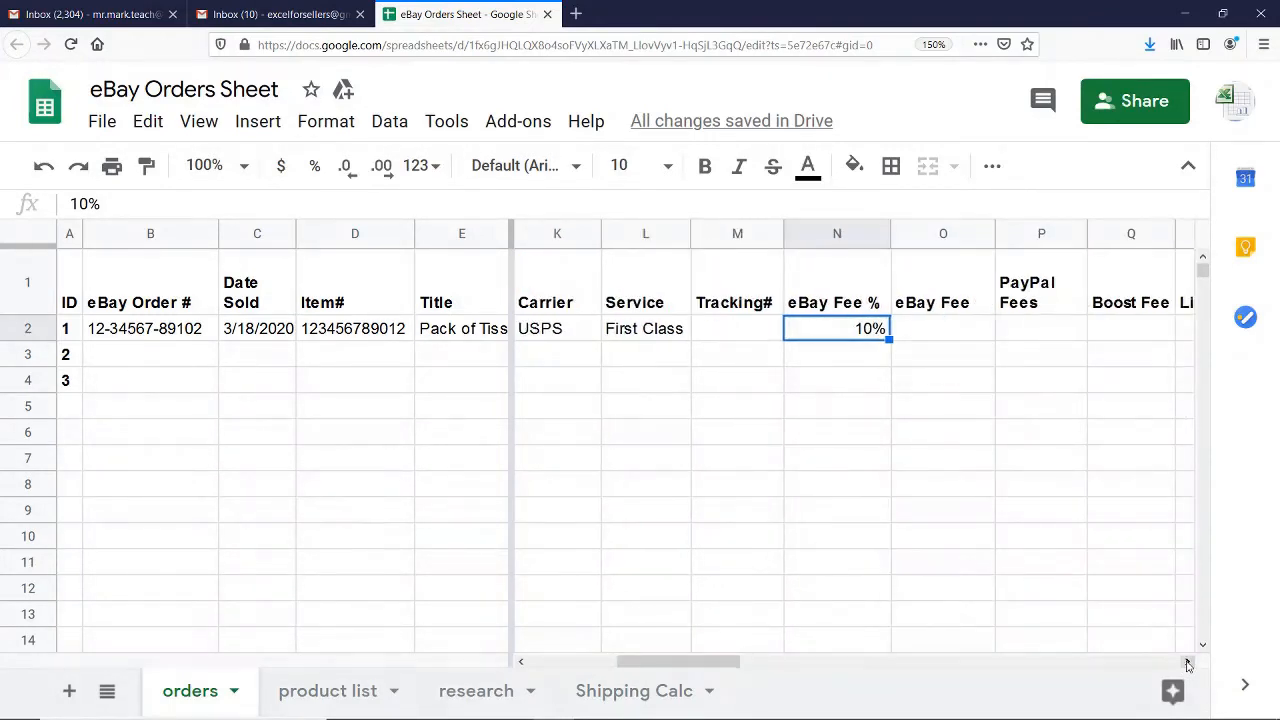
pyautogui.click(1187, 662)
pyautogui.click(846, 331)
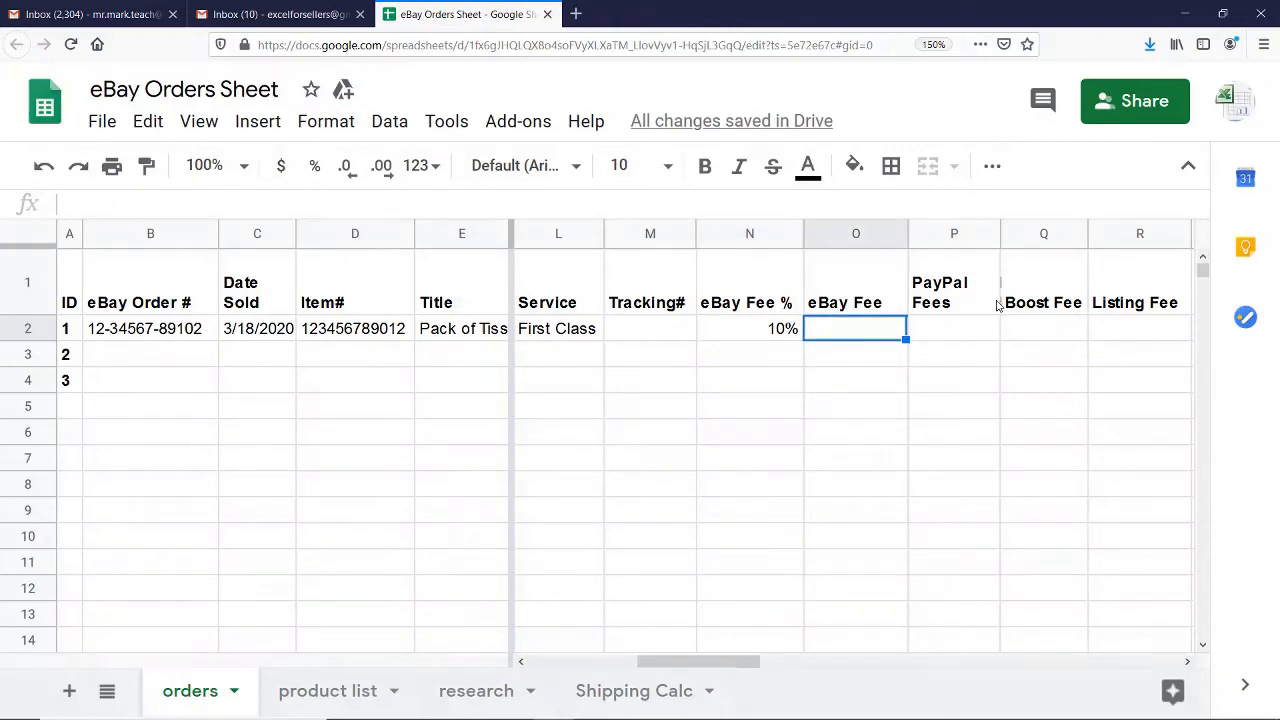
pyautogui.write('=')
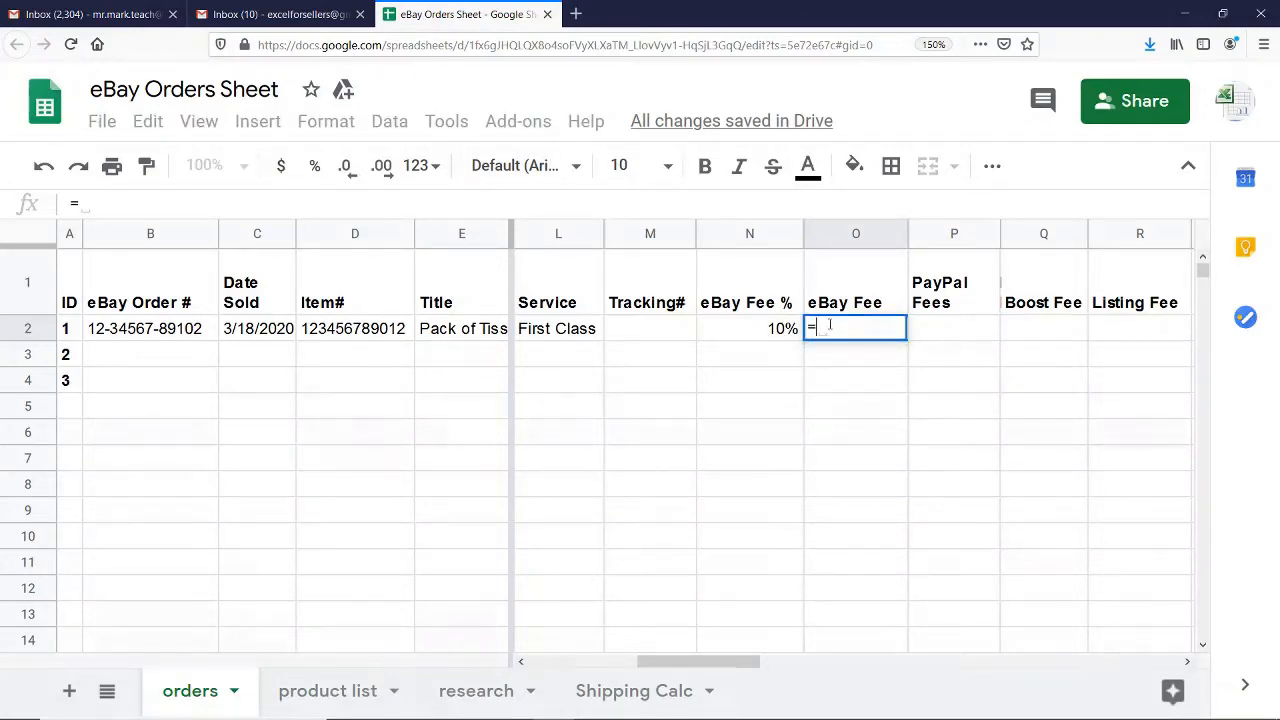
pyautogui.click(777, 334)
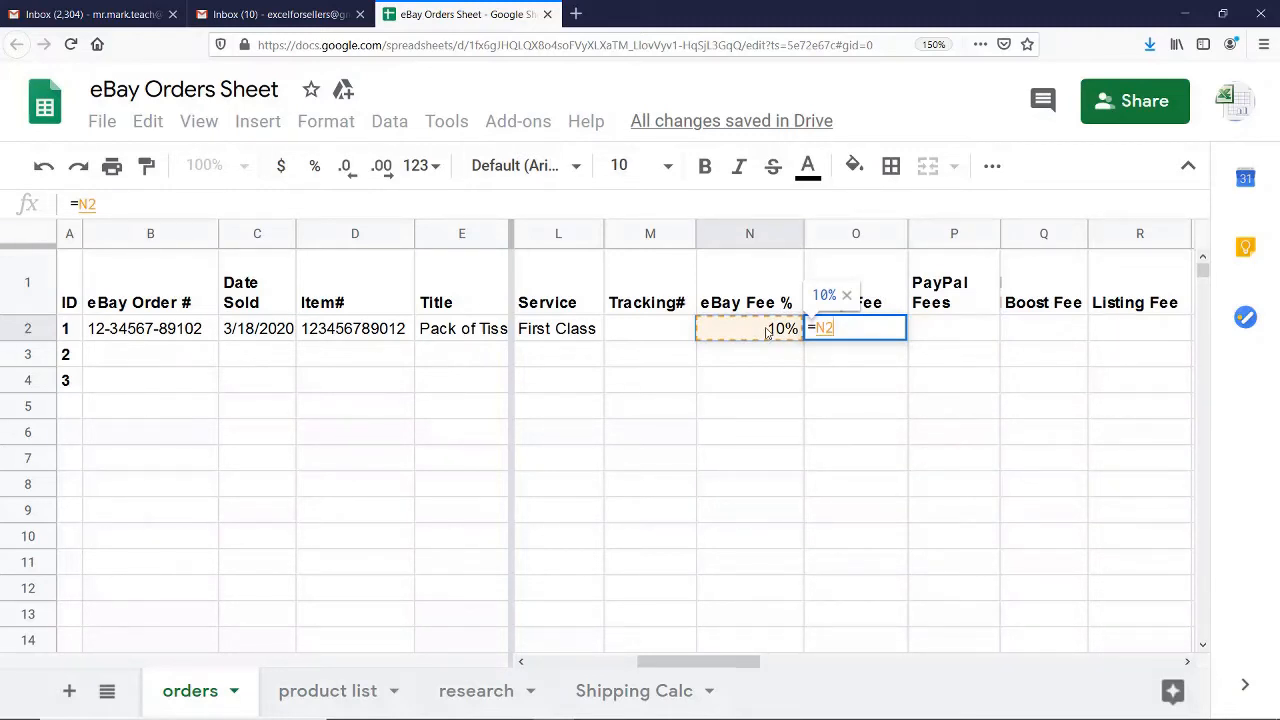
pyautogui.write('*')
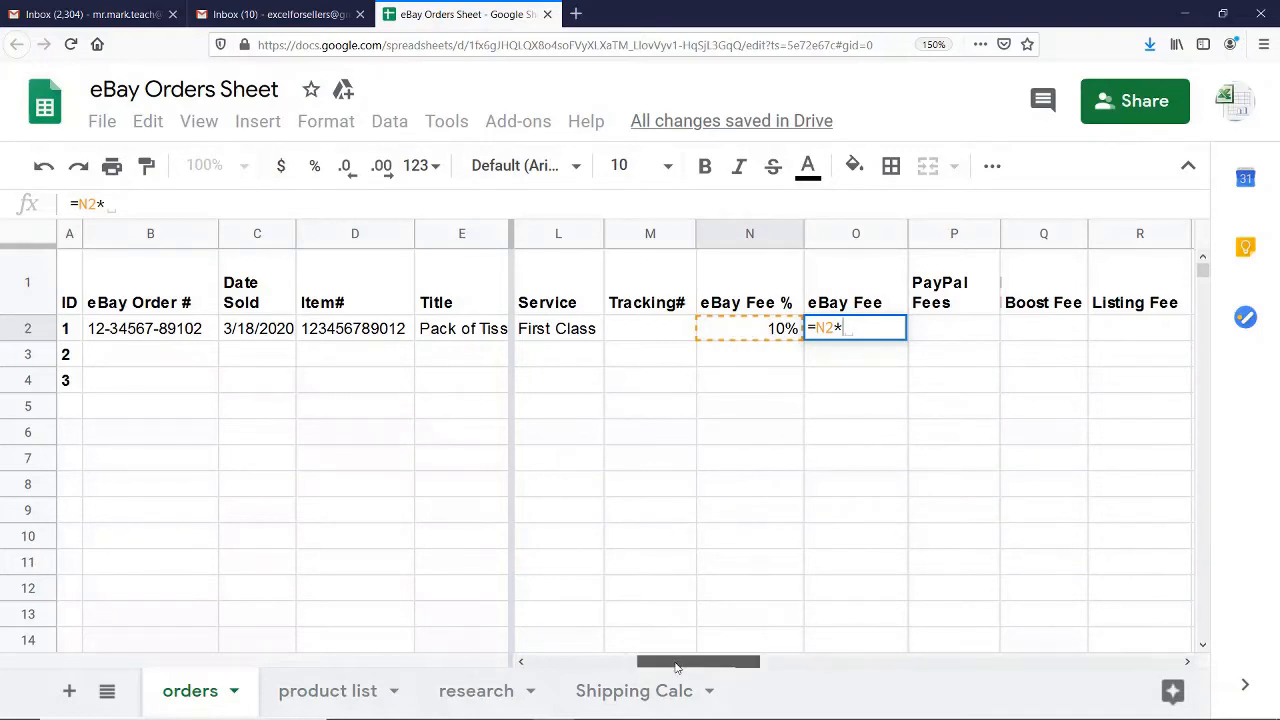
pyautogui.hscroll(-1, 676, 668)
pyautogui.moveTo(676, 668); pyautogui.dragTo(570, 664)
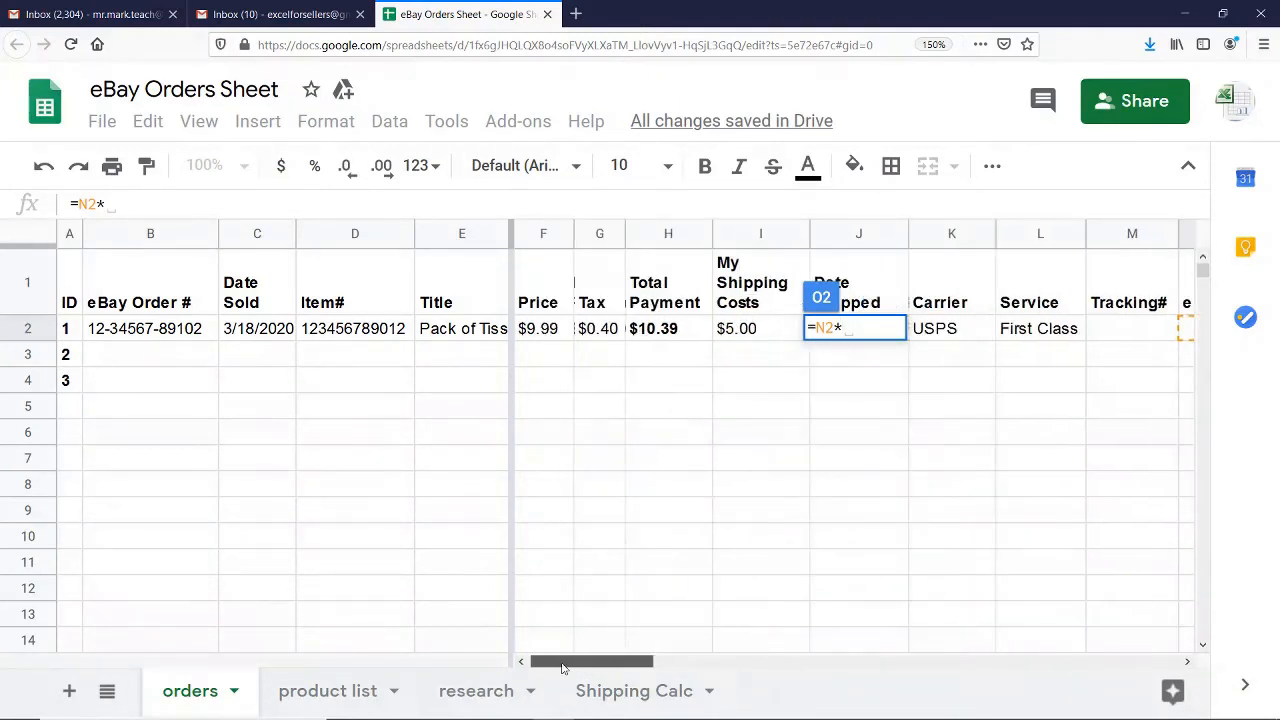
pyautogui.click(549, 331)
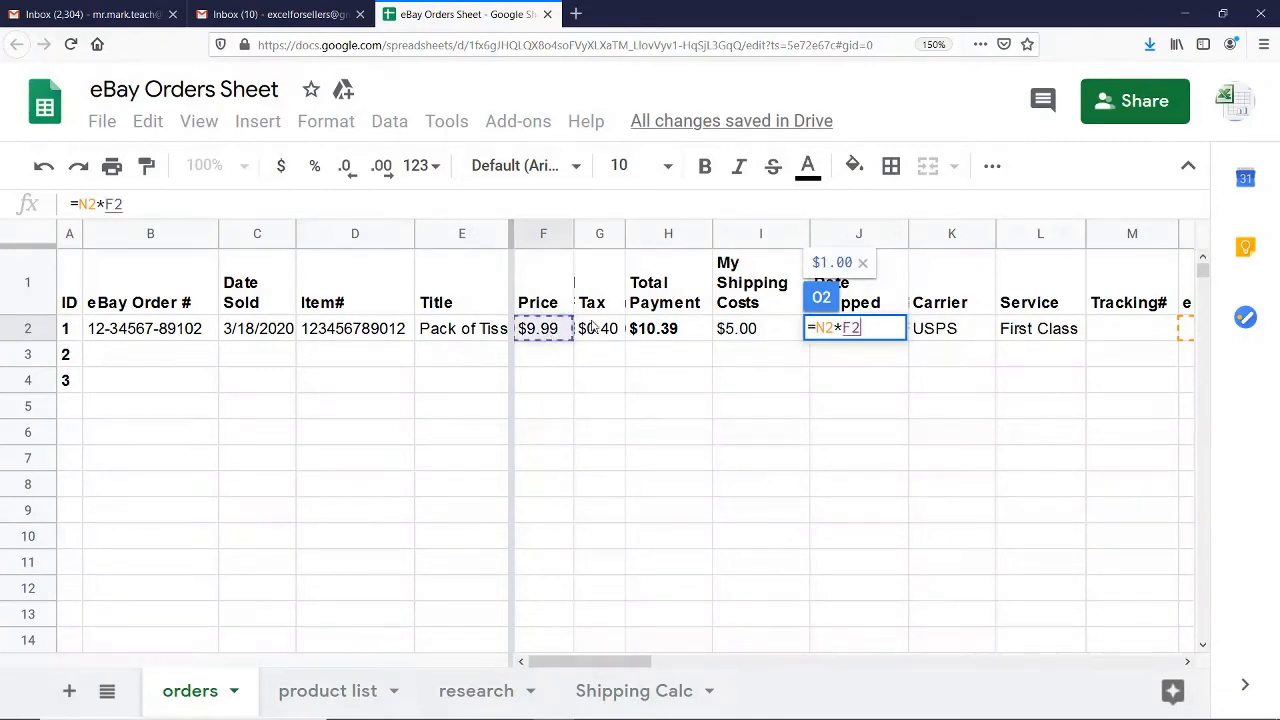
pyautogui.press('Return')
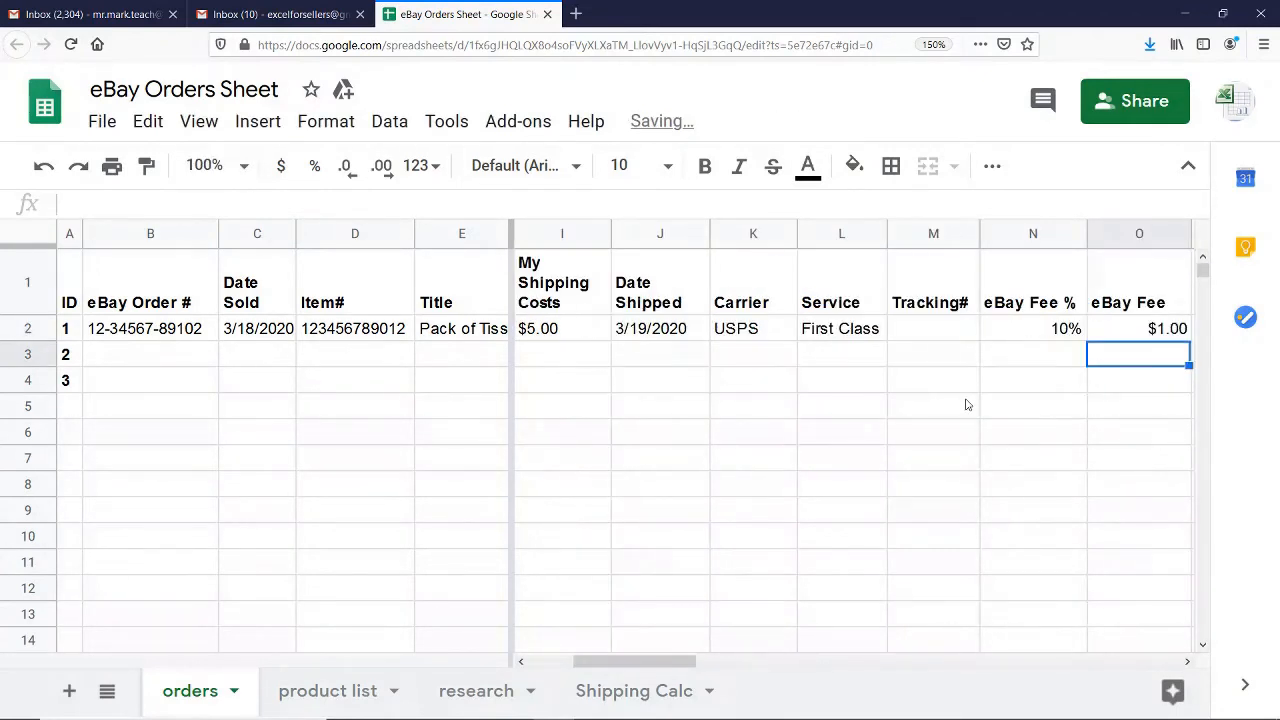
pyautogui.click(1112, 333)
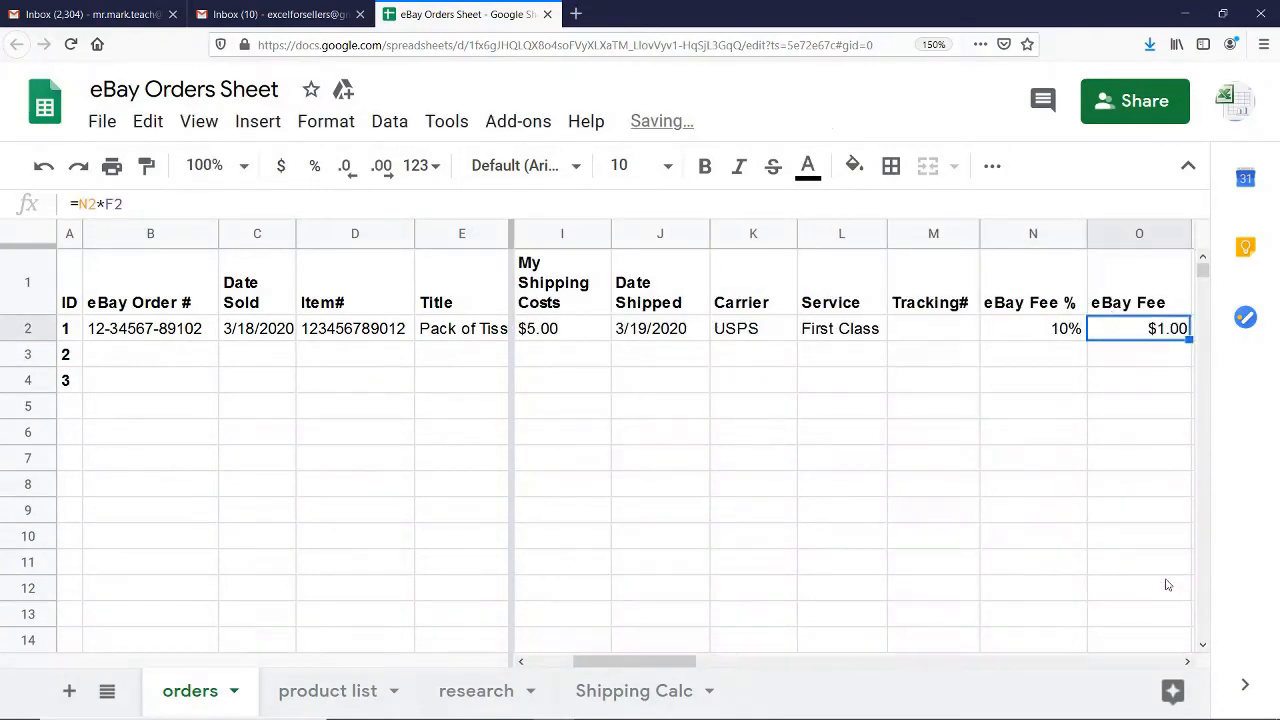
# Calculate the PayPal Fees for order ID 1 from the total payment with the formula =2.9%*H2+.3
pyautogui.click(1188, 663)
pyautogui.click(1188, 663)
pyautogui.click(1188, 663)
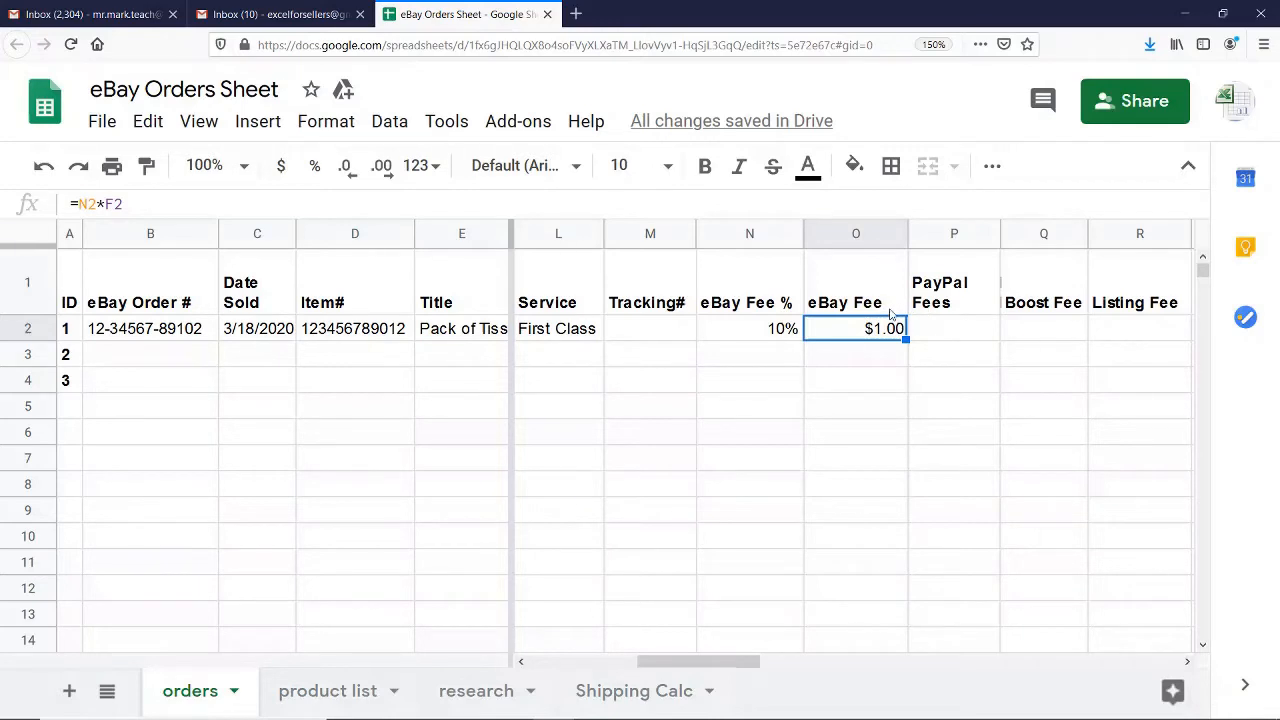
pyautogui.click(946, 330)
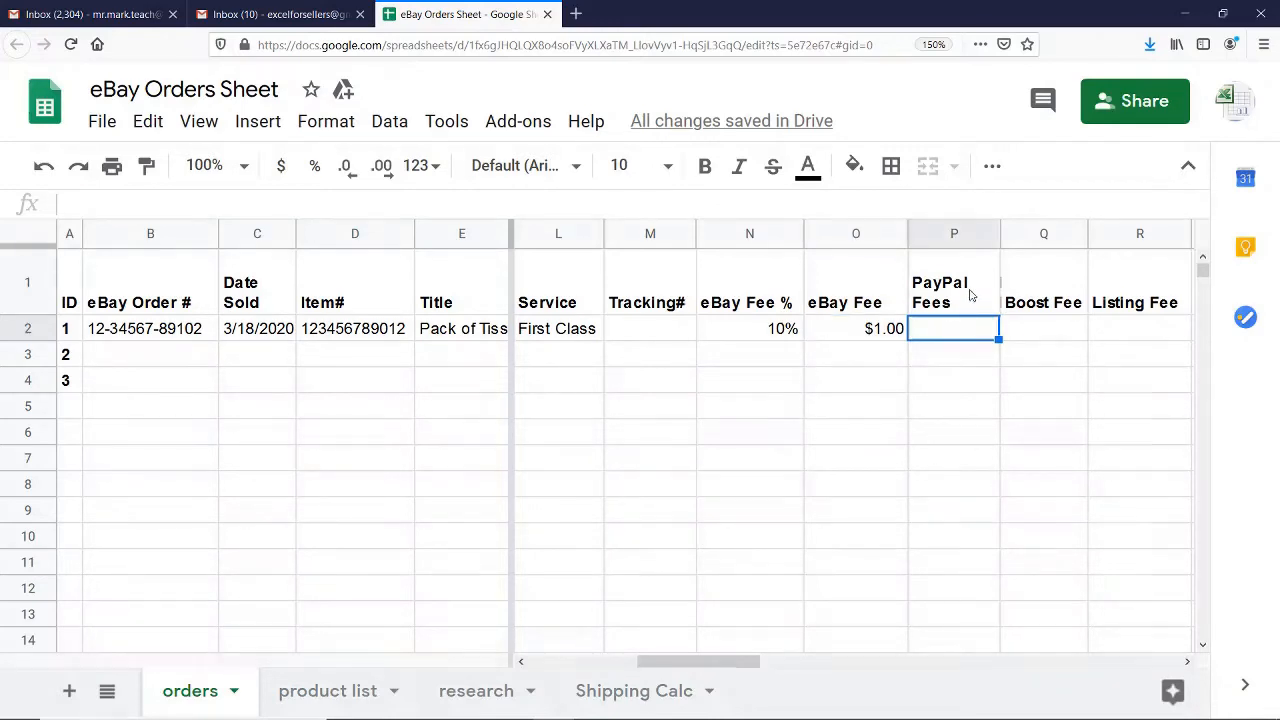
pyautogui.write('=2')
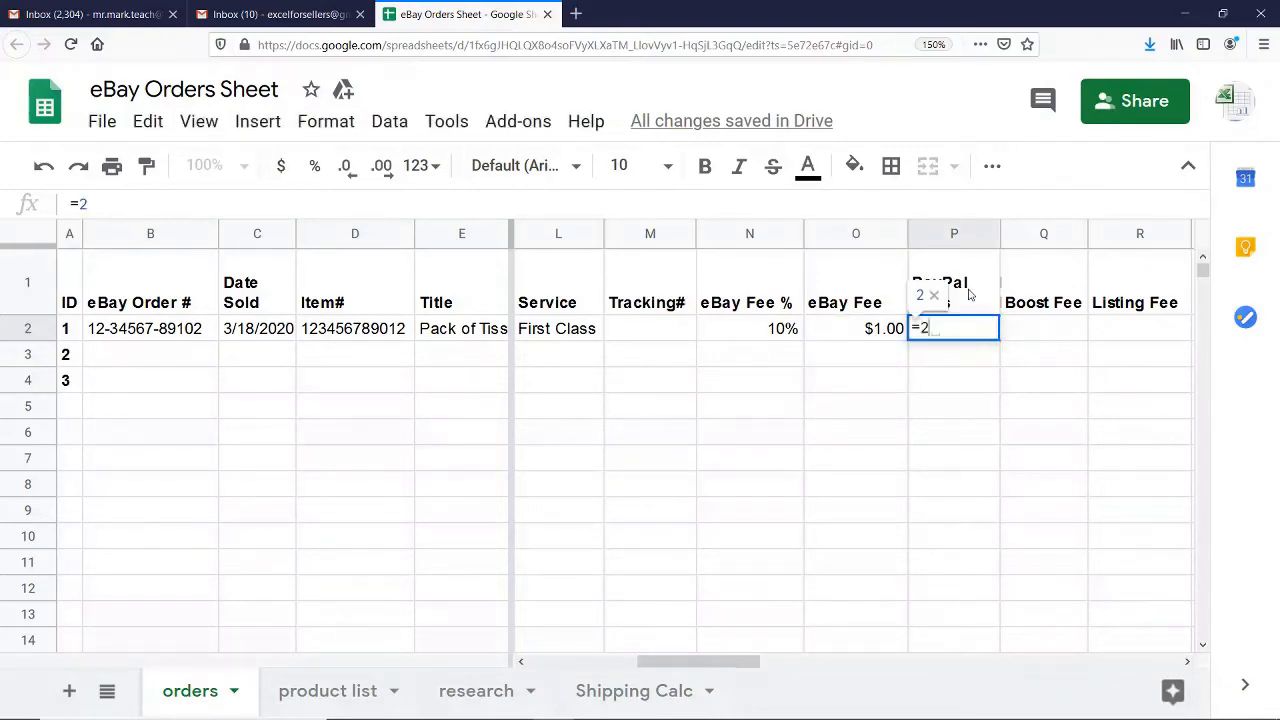
pyautogui.write('.9%')
pyautogui.click(968, 294)
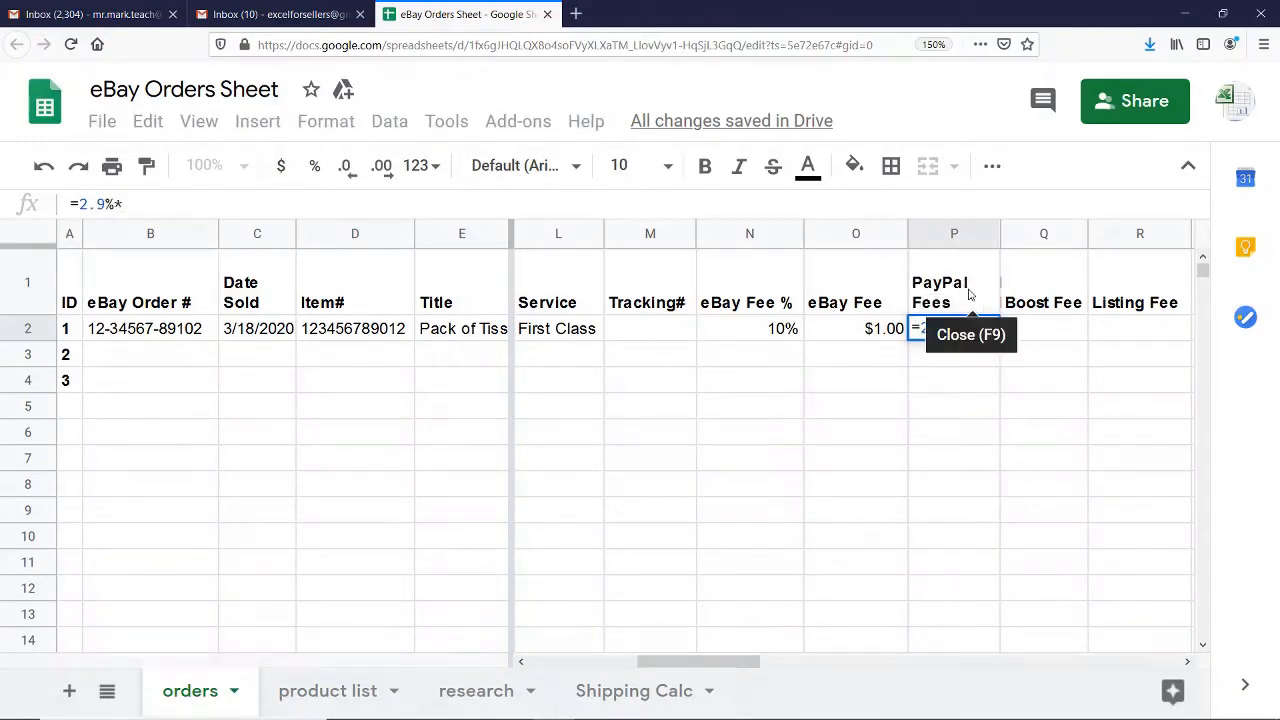
pyautogui.write('*')
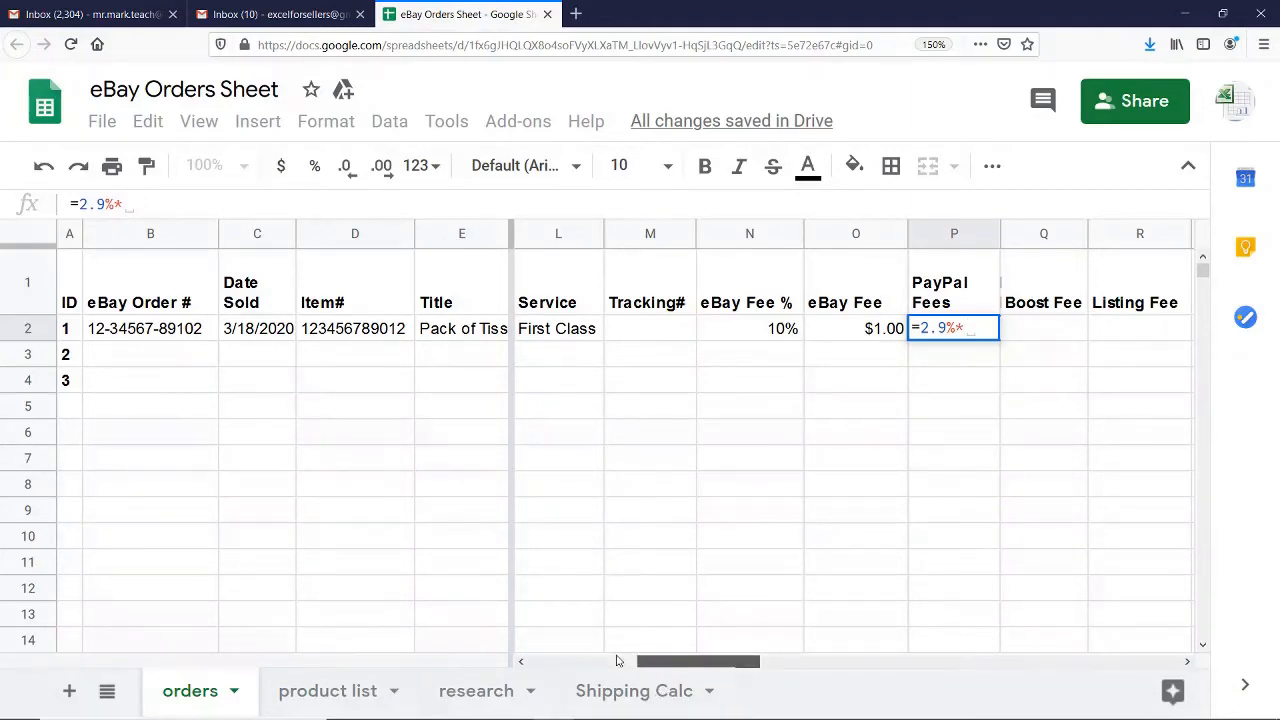
pyautogui.moveTo(668, 665); pyautogui.dragTo(570, 665)
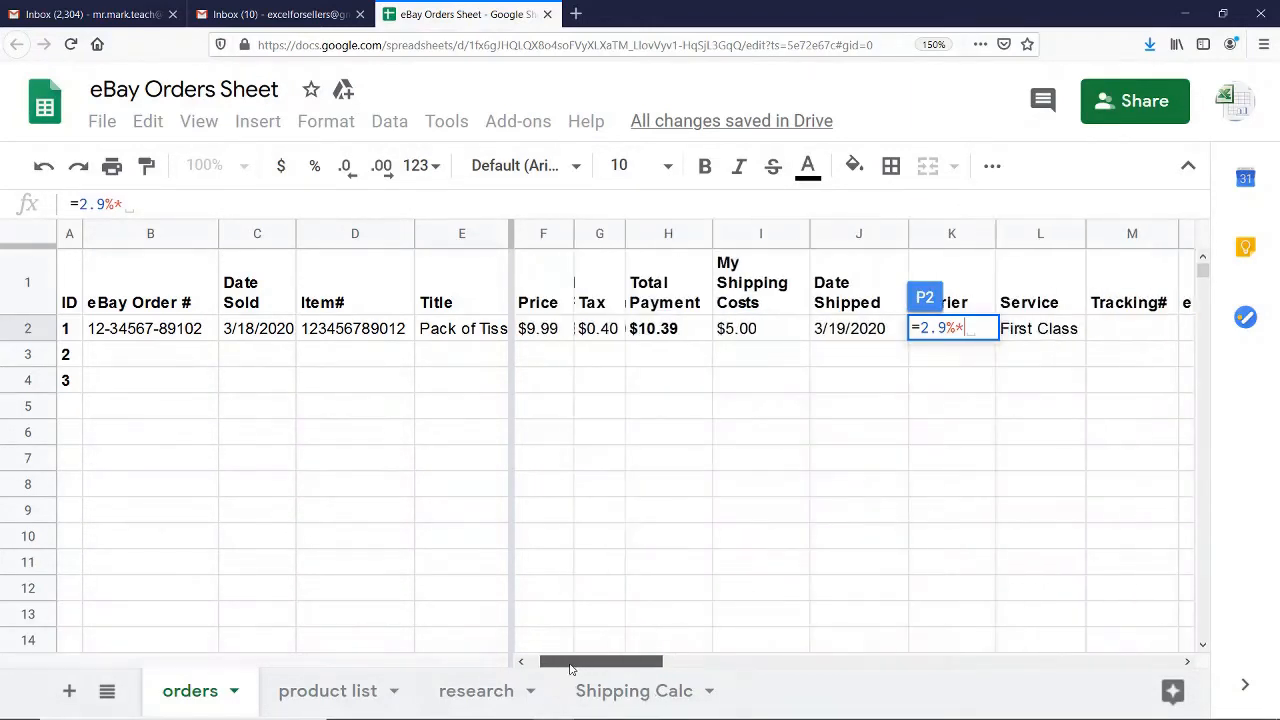
pyautogui.click(672, 337)
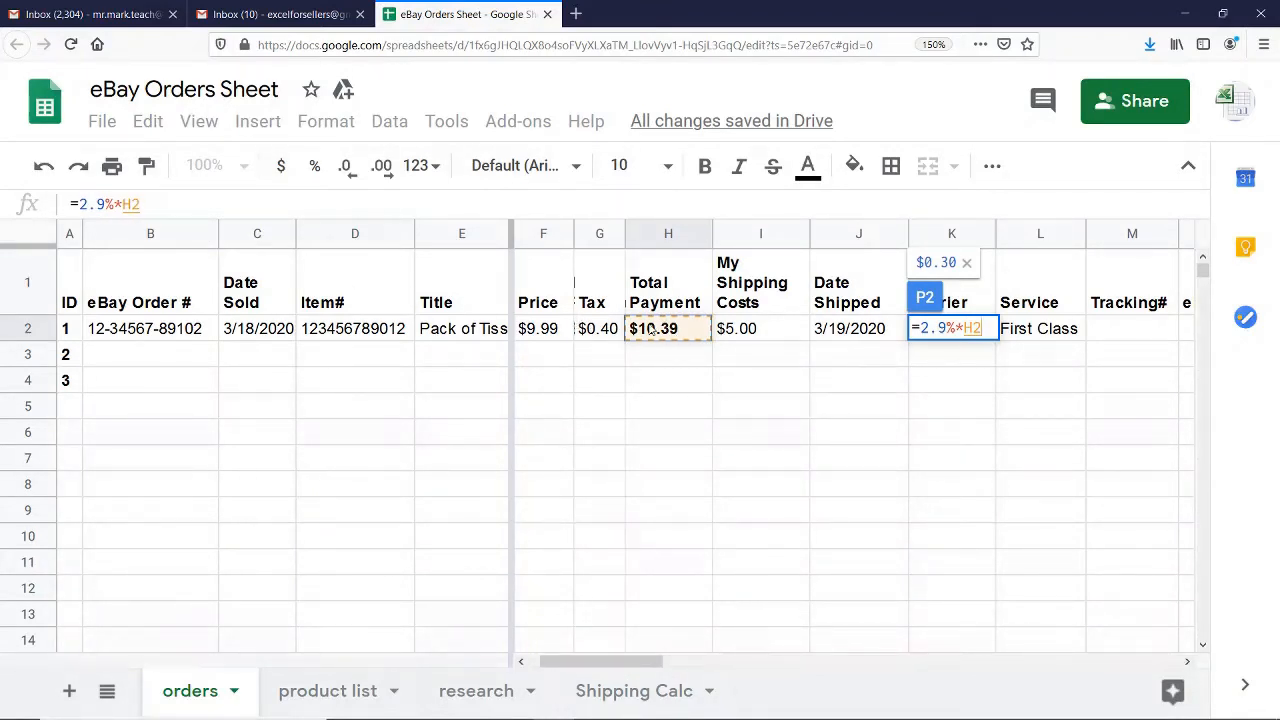
pyautogui.write('+')
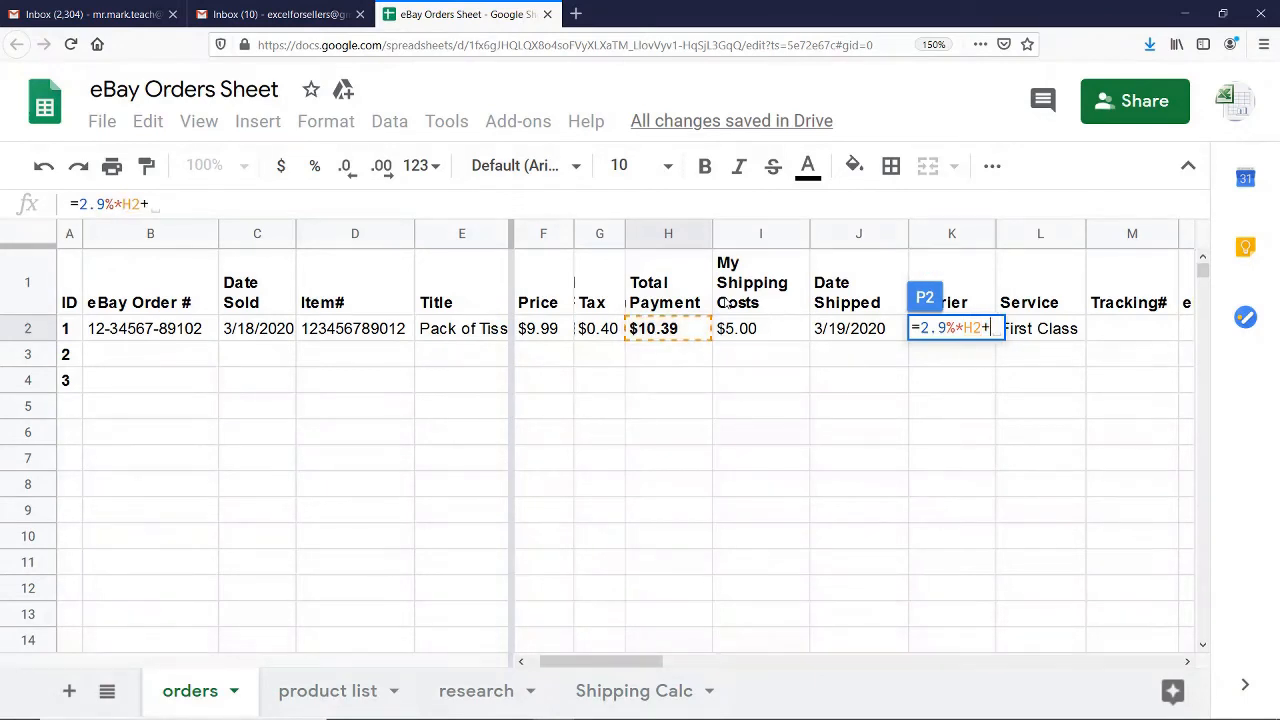
pyautogui.write('.3')
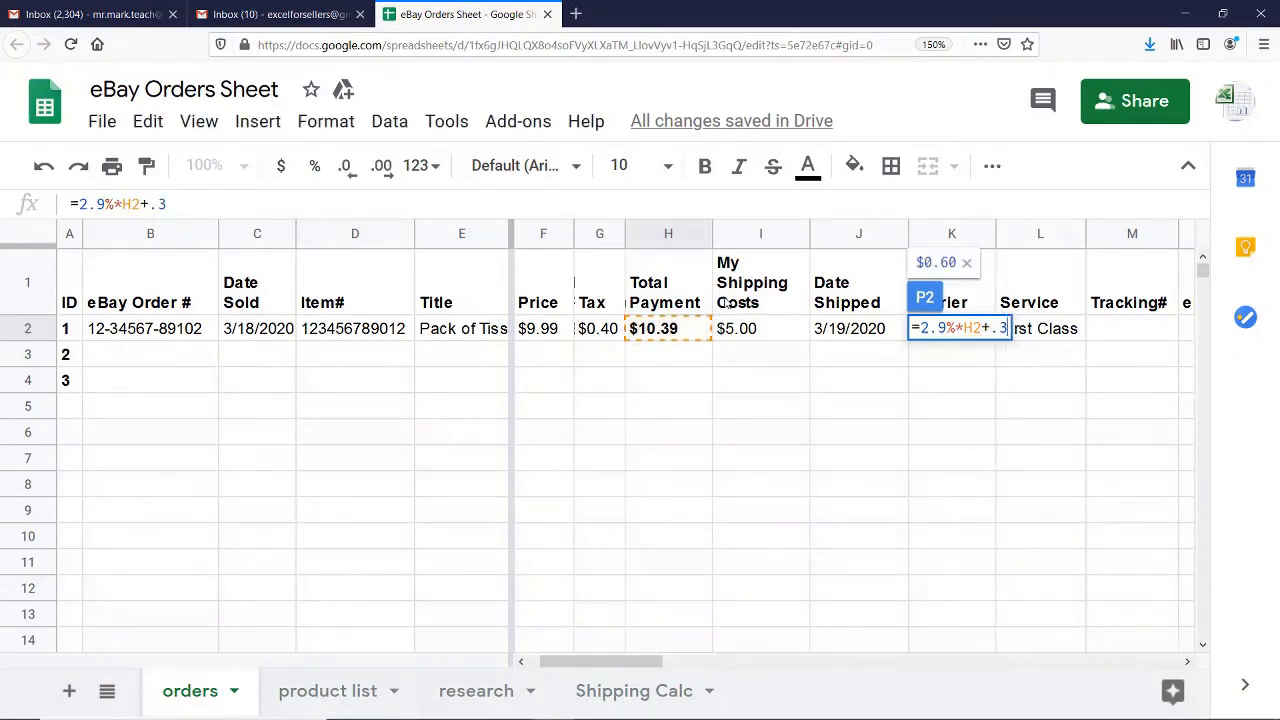
pyautogui.press('Return')
pyautogui.press('Up')
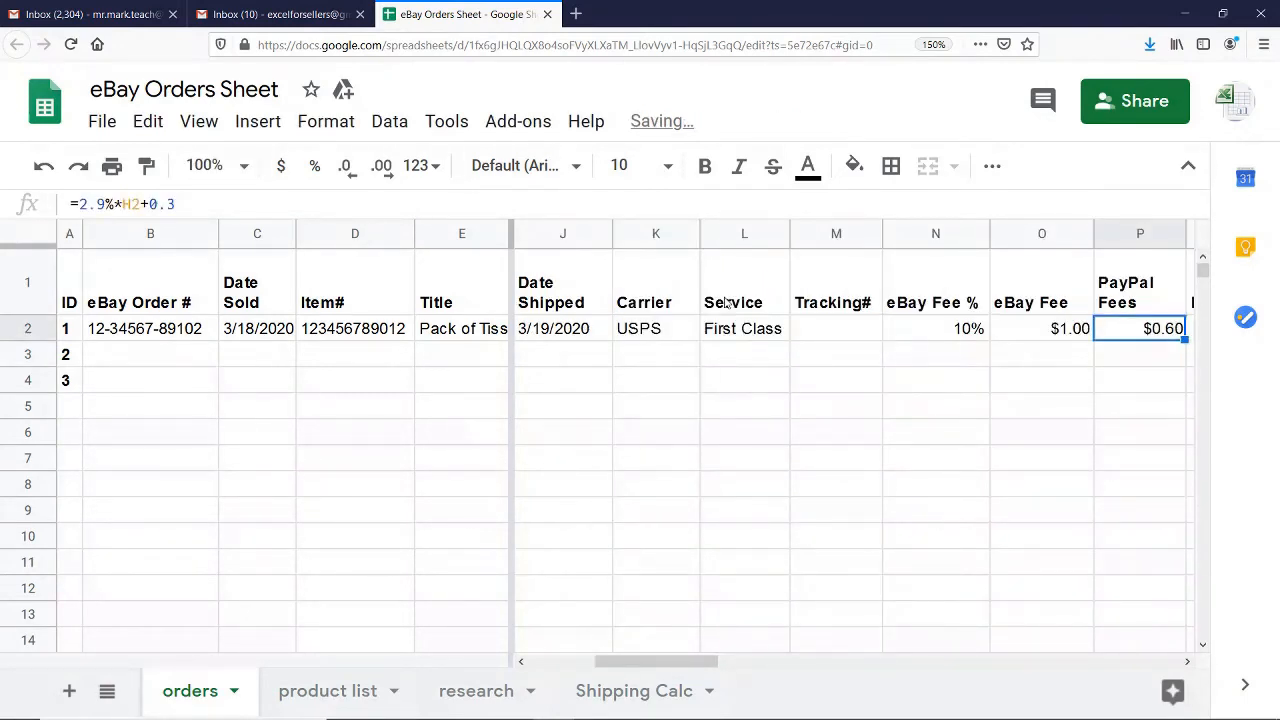
# Look through the Boost Fee, Listing Fee, Total Fees and Net Gain columns in order ID 1's row
pyautogui.press('Right')
pyautogui.press('Left')
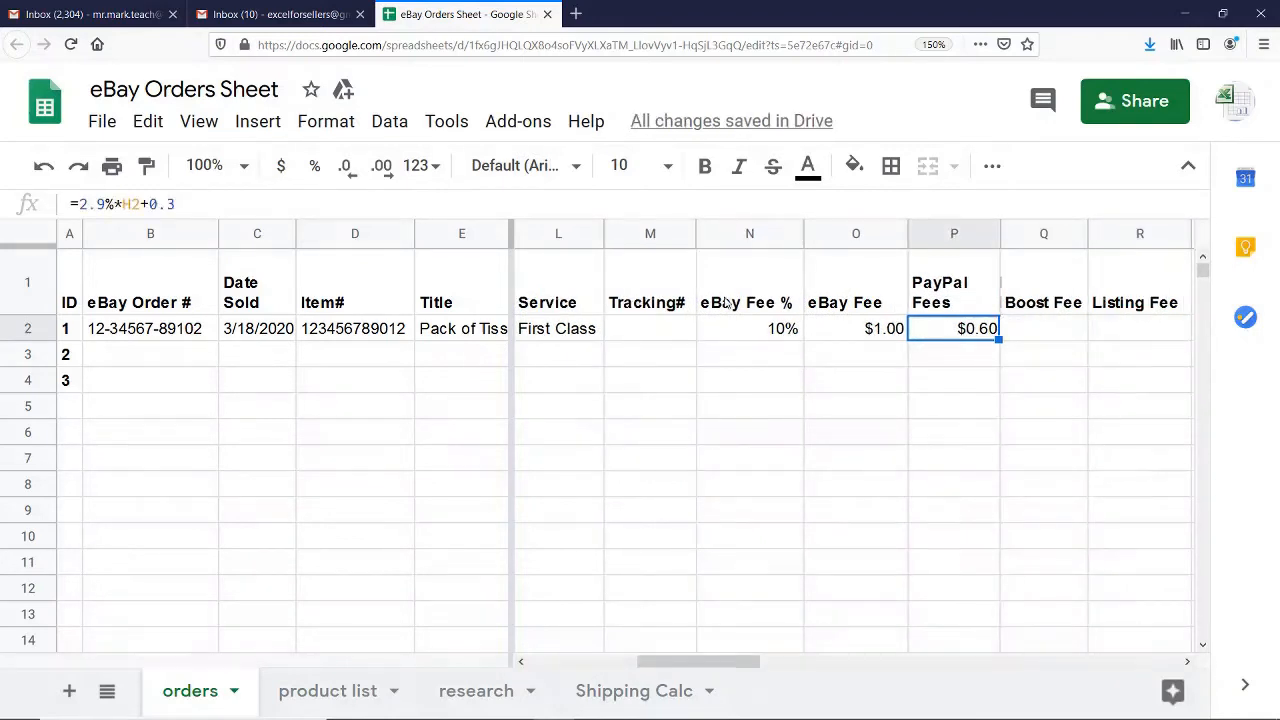
pyautogui.press('Right')
pyautogui.press('Right')
pyautogui.press('Right')
pyautogui.press('Left')
pyautogui.press('Left')
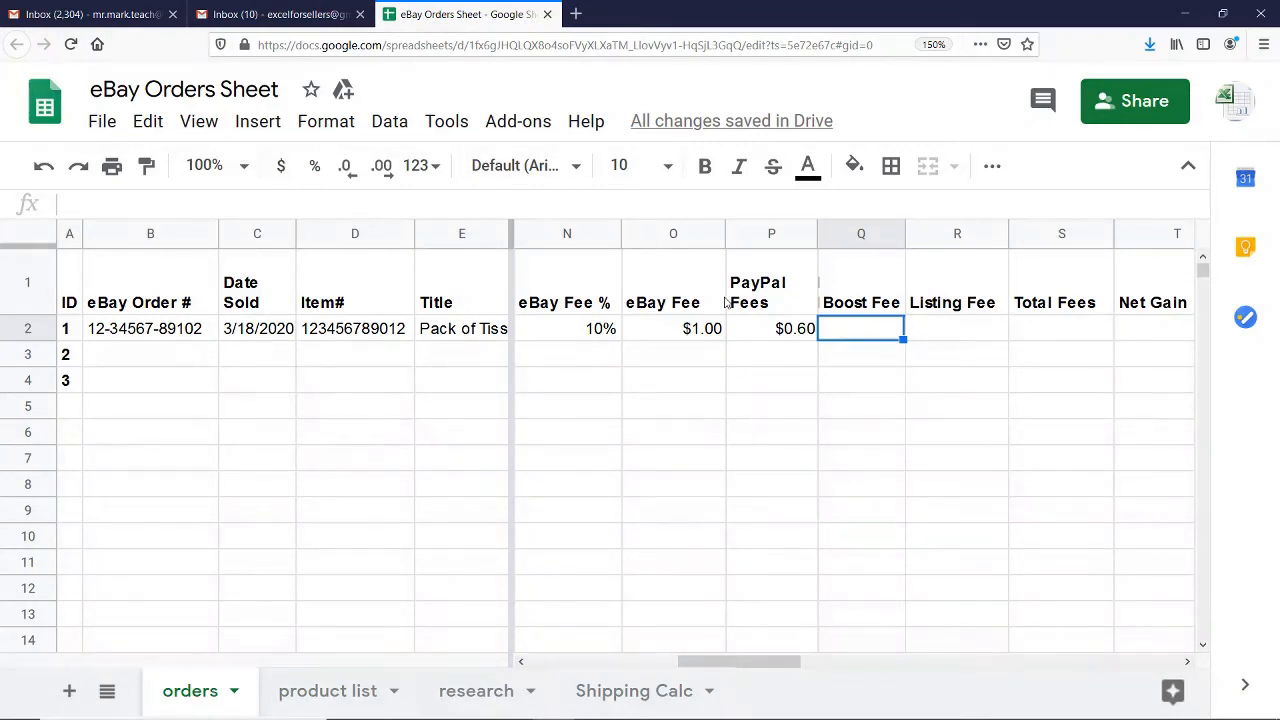
pyautogui.press('Right')
pyautogui.press('Right')
pyautogui.press('Right')
pyautogui.press('Left')
pyautogui.press('Left')
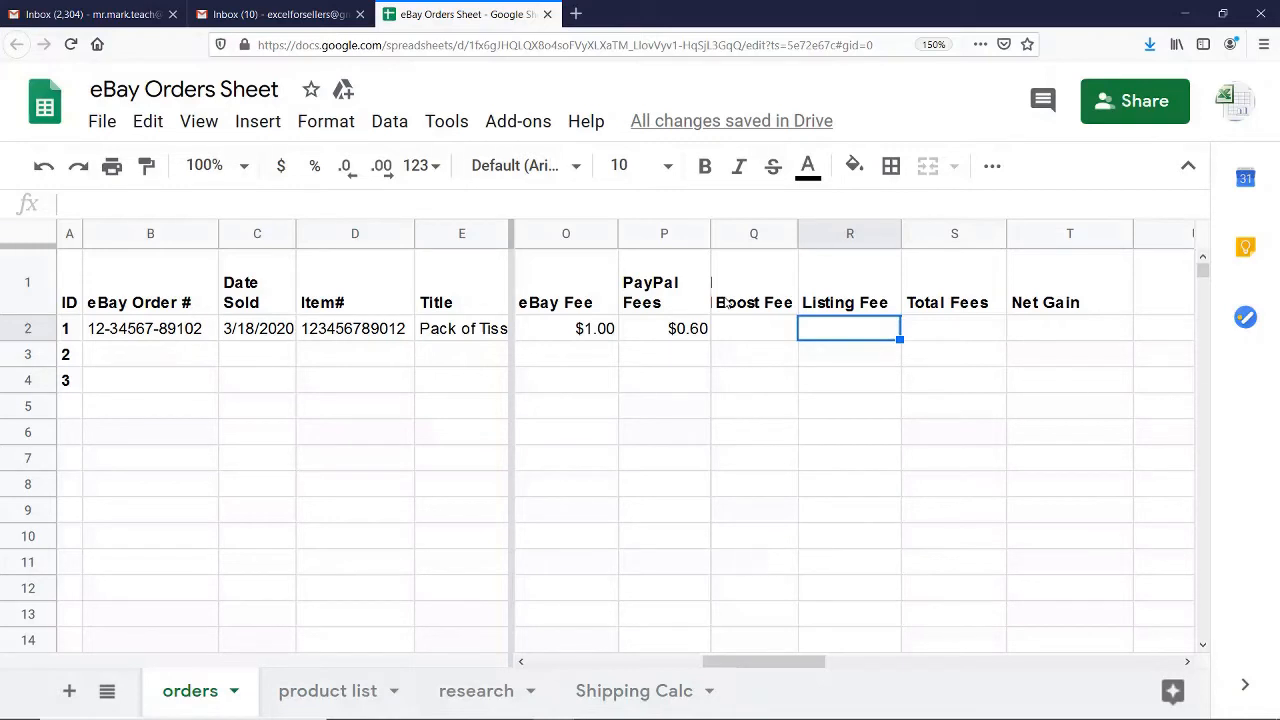
# Calculate the Total Fees for order ID 1 by summing its eBay, PayPal, Boost and Listing fees with =sum(O2:R2)
pyautogui.press('Tab')
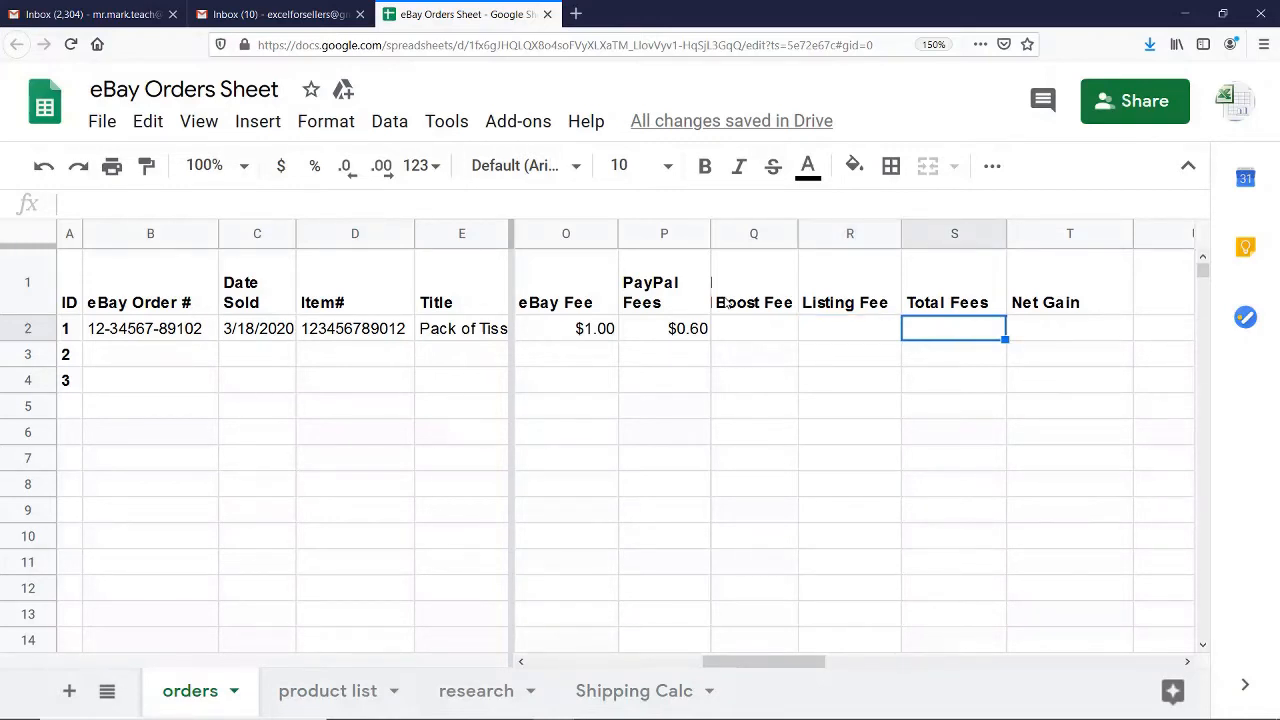
pyautogui.write('=')
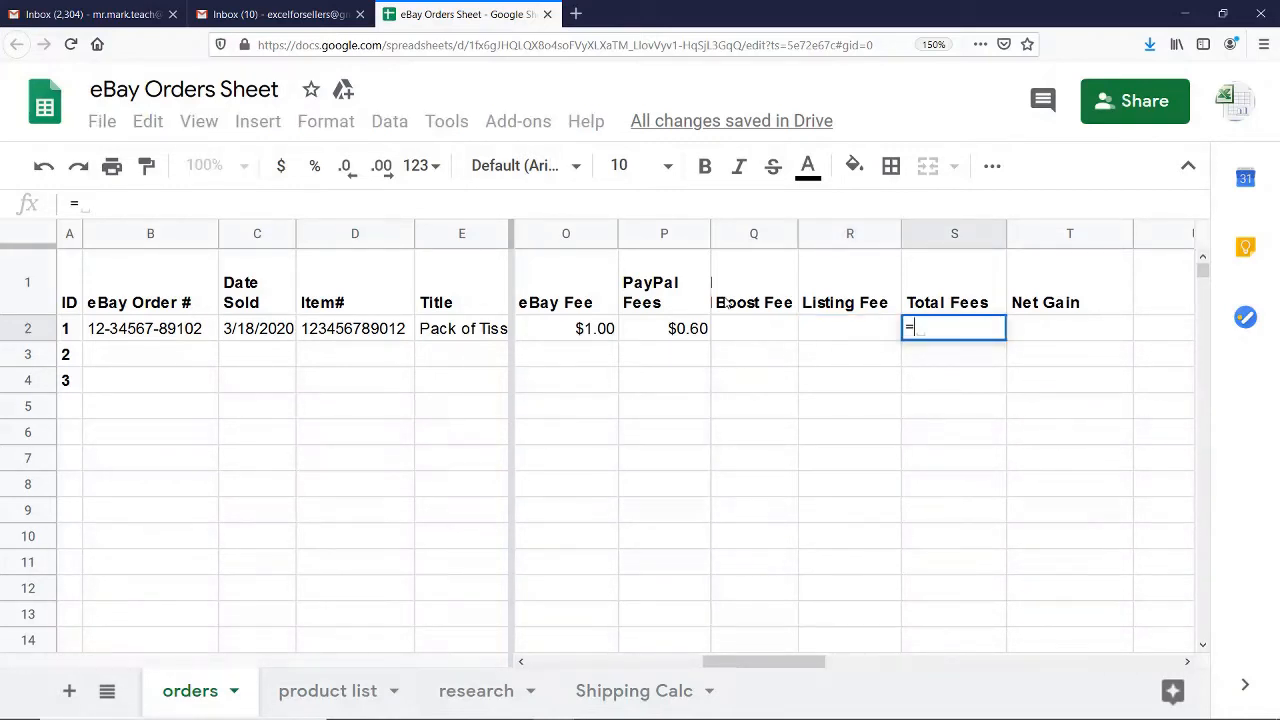
pyautogui.write('su')
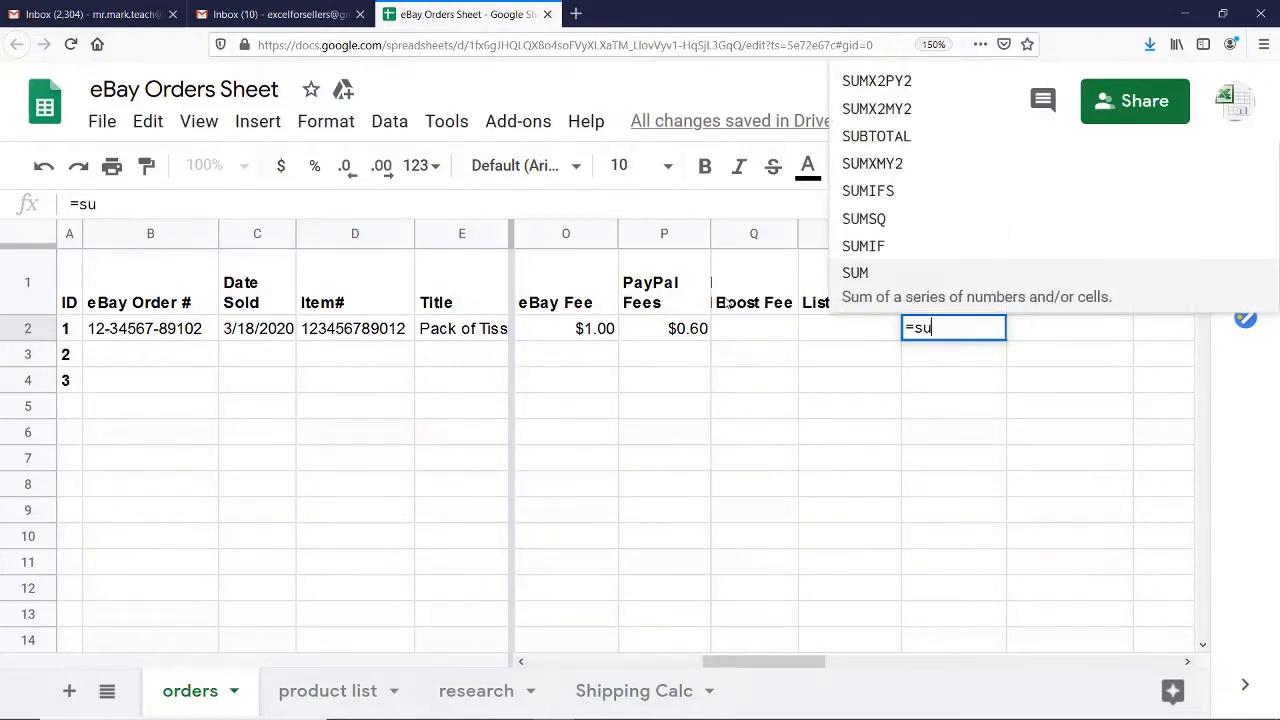
pyautogui.write('m(')
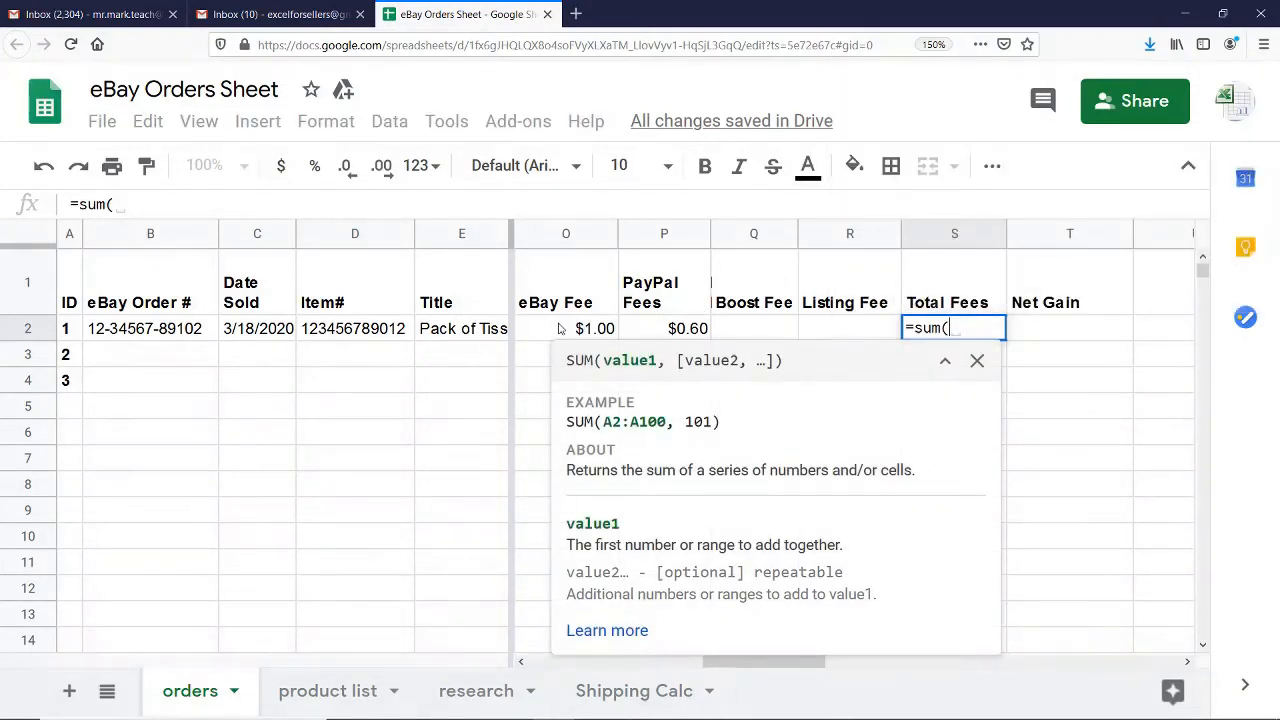
pyautogui.moveTo(547, 328); pyautogui.dragTo(850, 343)
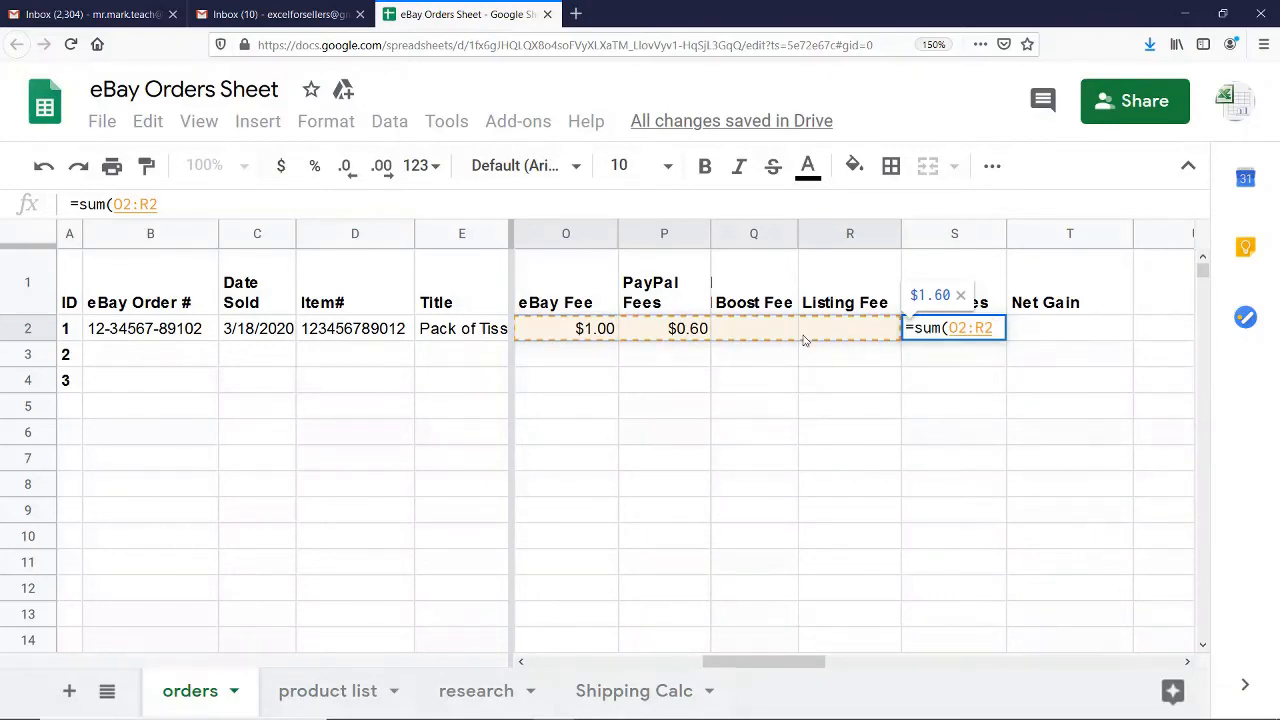
pyautogui.press('Return')
# Review the Boost Fee and Listing Fee cells and the Total Fees formula for order ID 1
pyautogui.click(784, 340)
pyautogui.click(856, 337)
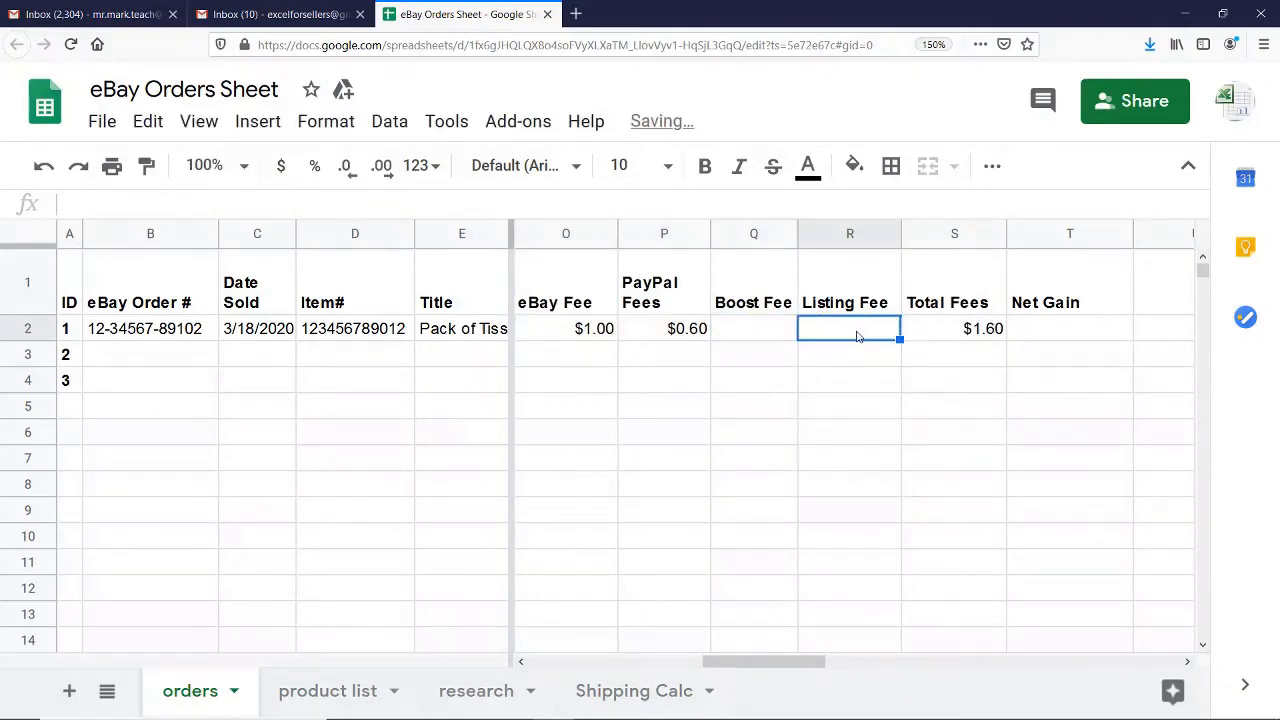
pyautogui.click(758, 338)
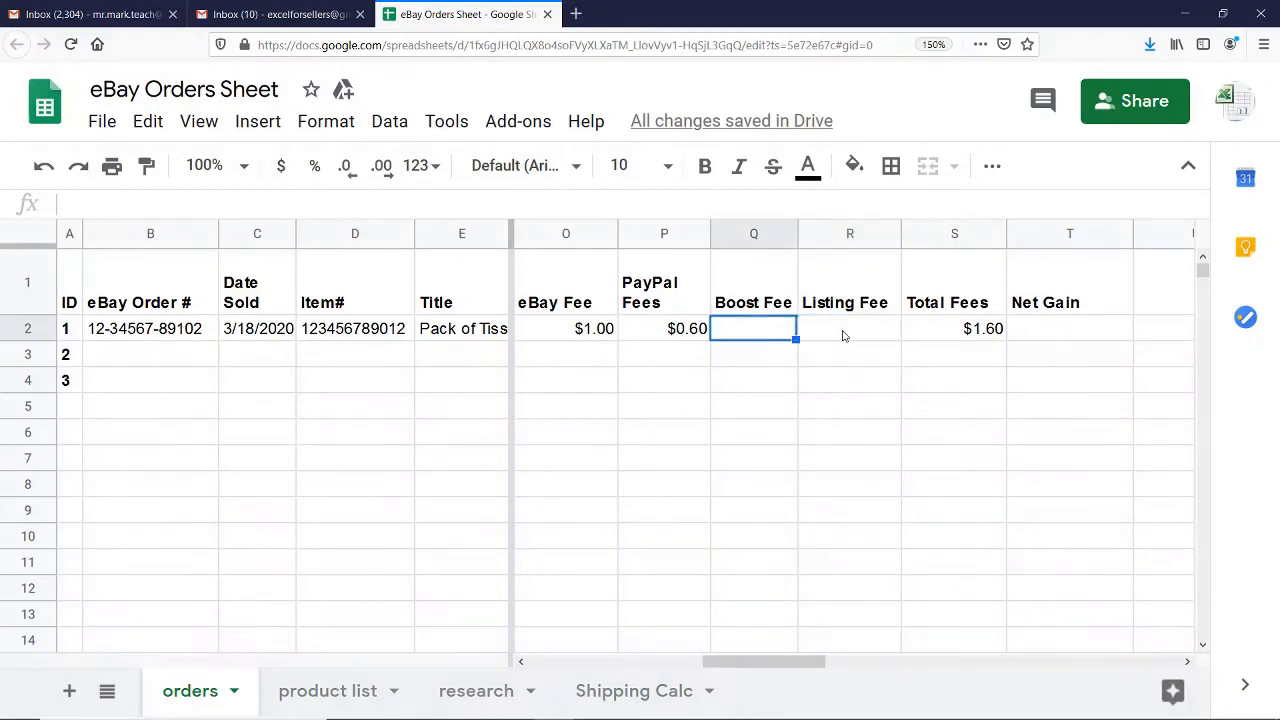
pyautogui.click(860, 338)
pyautogui.click(780, 346)
pyautogui.click(864, 340)
pyautogui.click(970, 330)
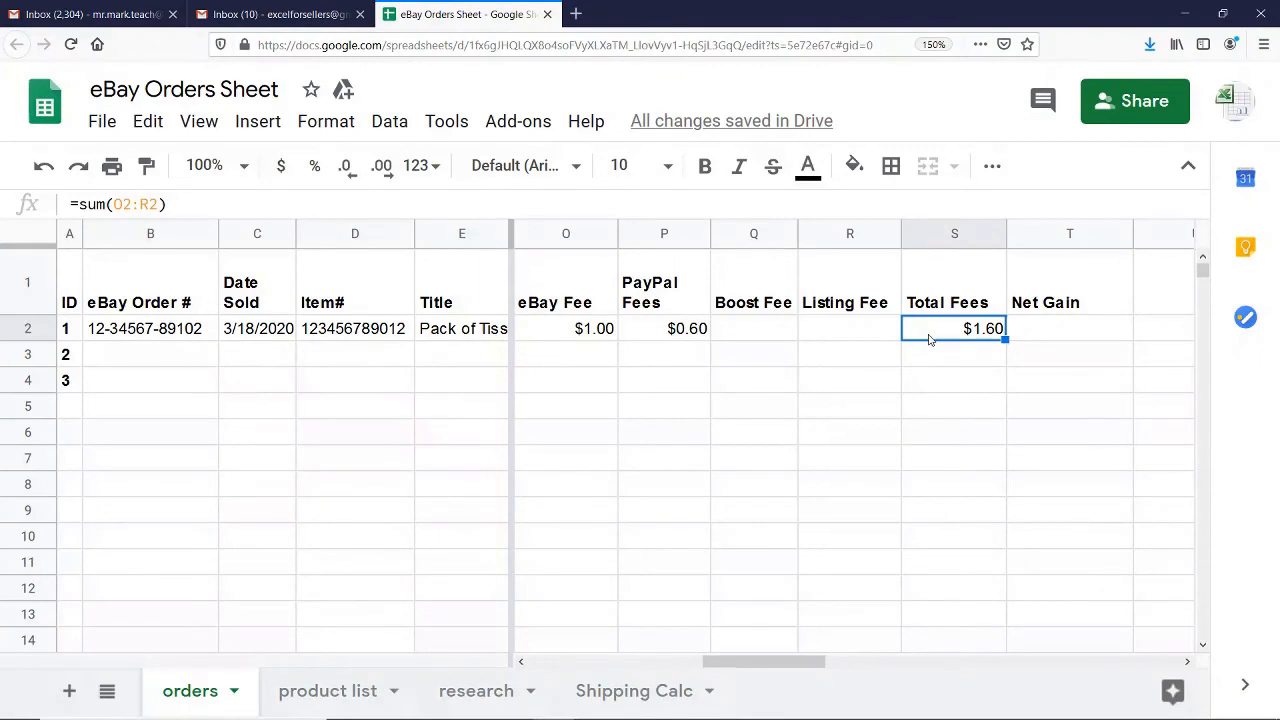
# Begin a formula in the Net Gain cell for order ID 1
pyautogui.click(1055, 331)
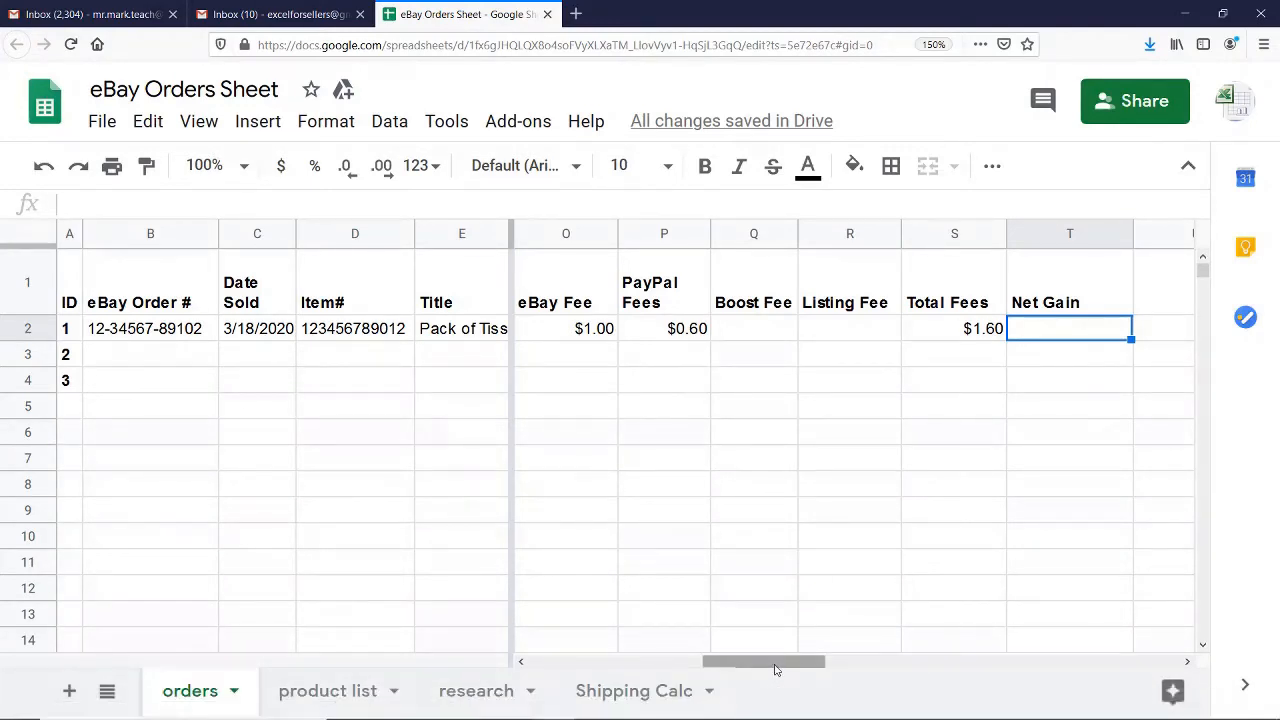
pyautogui.write('=')
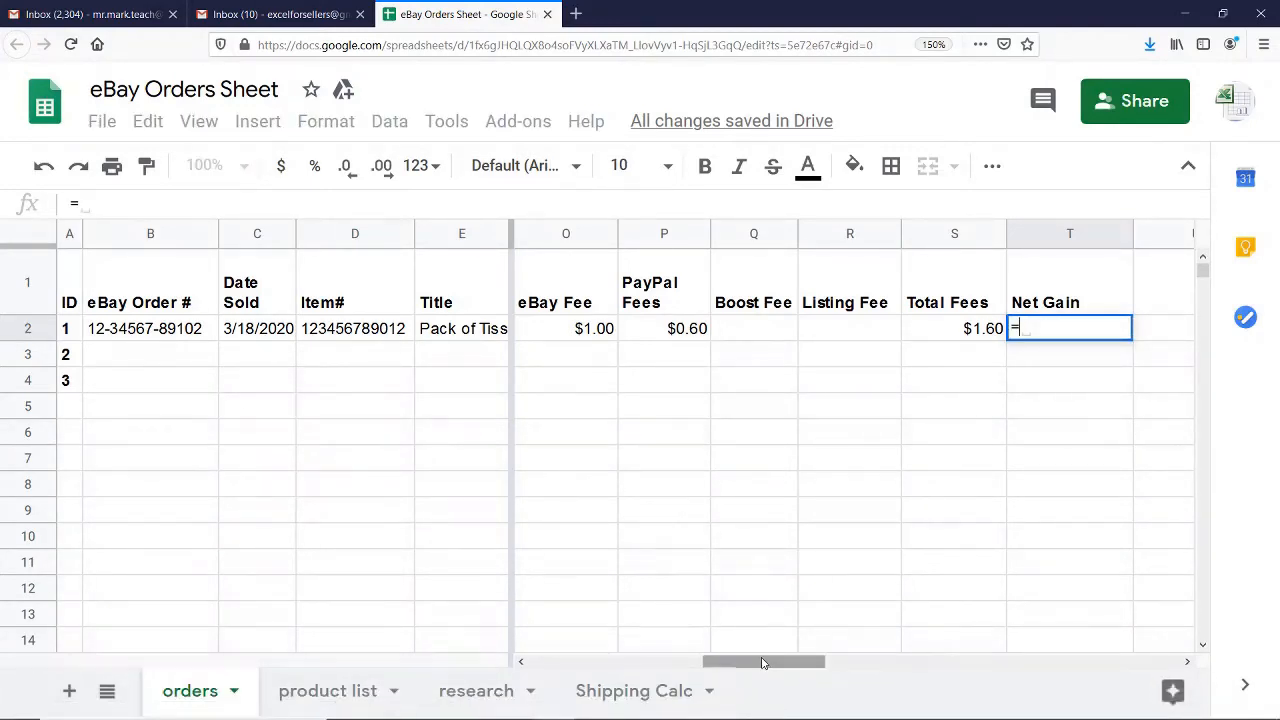
pyautogui.moveTo(766, 663); pyautogui.dragTo(595, 663)
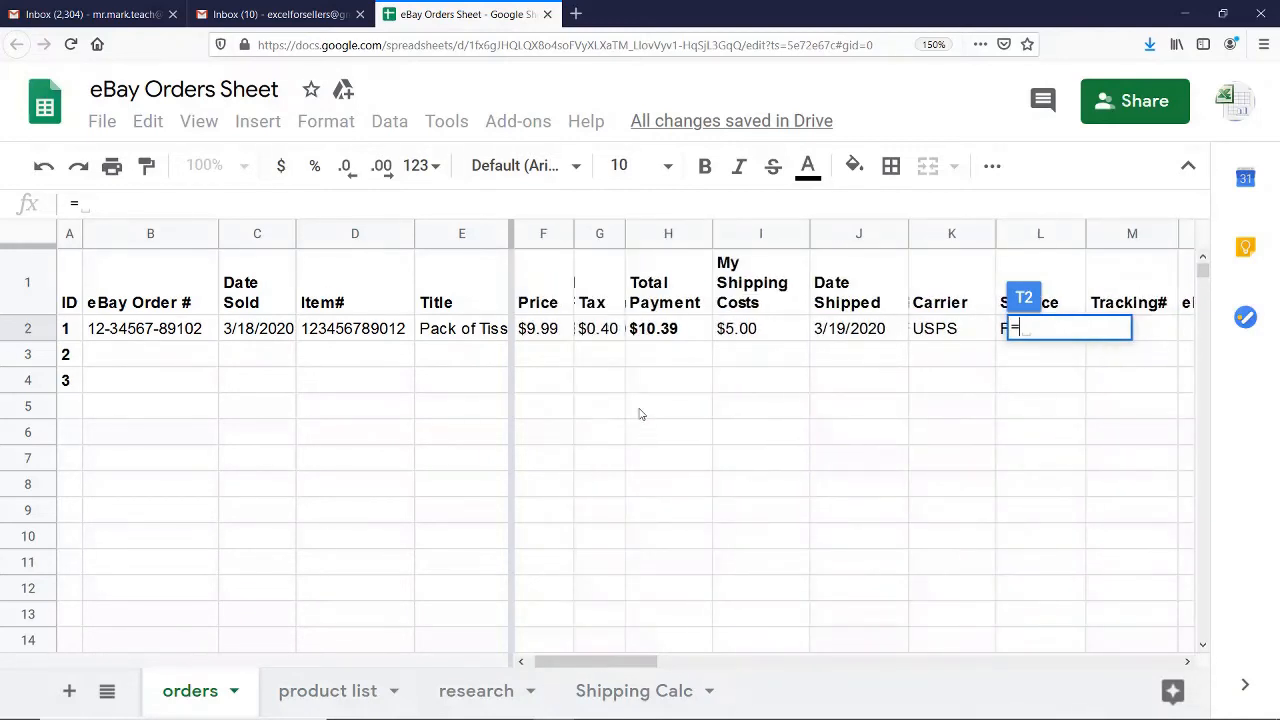
pyautogui.click(655, 335)
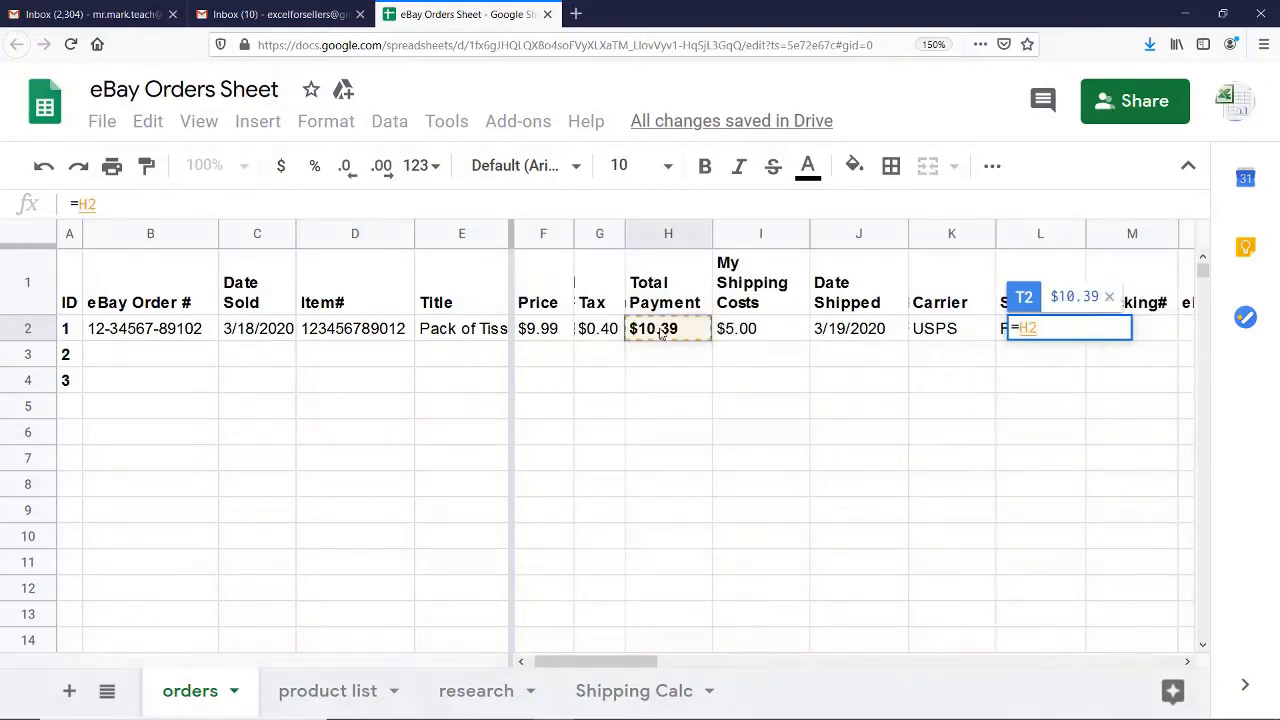
pyautogui.write('-')
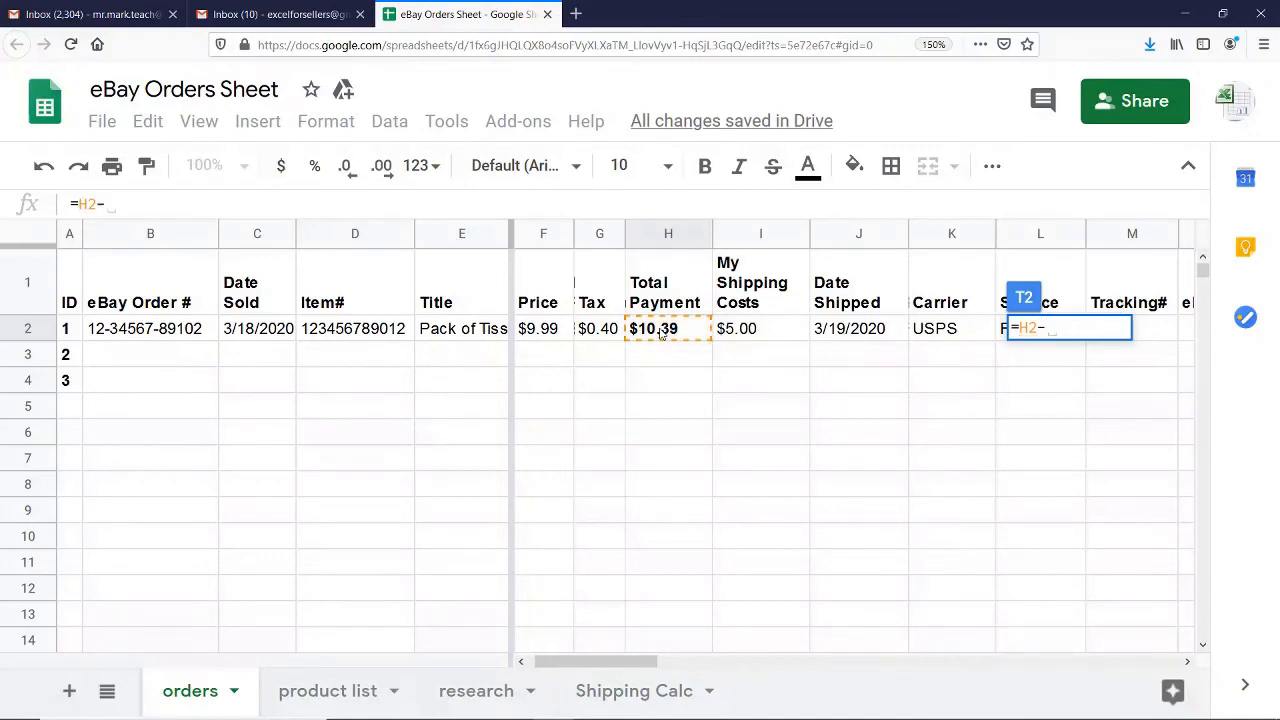
pyautogui.press('BackSpace')
pyautogui.press('BackSpace')
pyautogui.press('BackSpace')
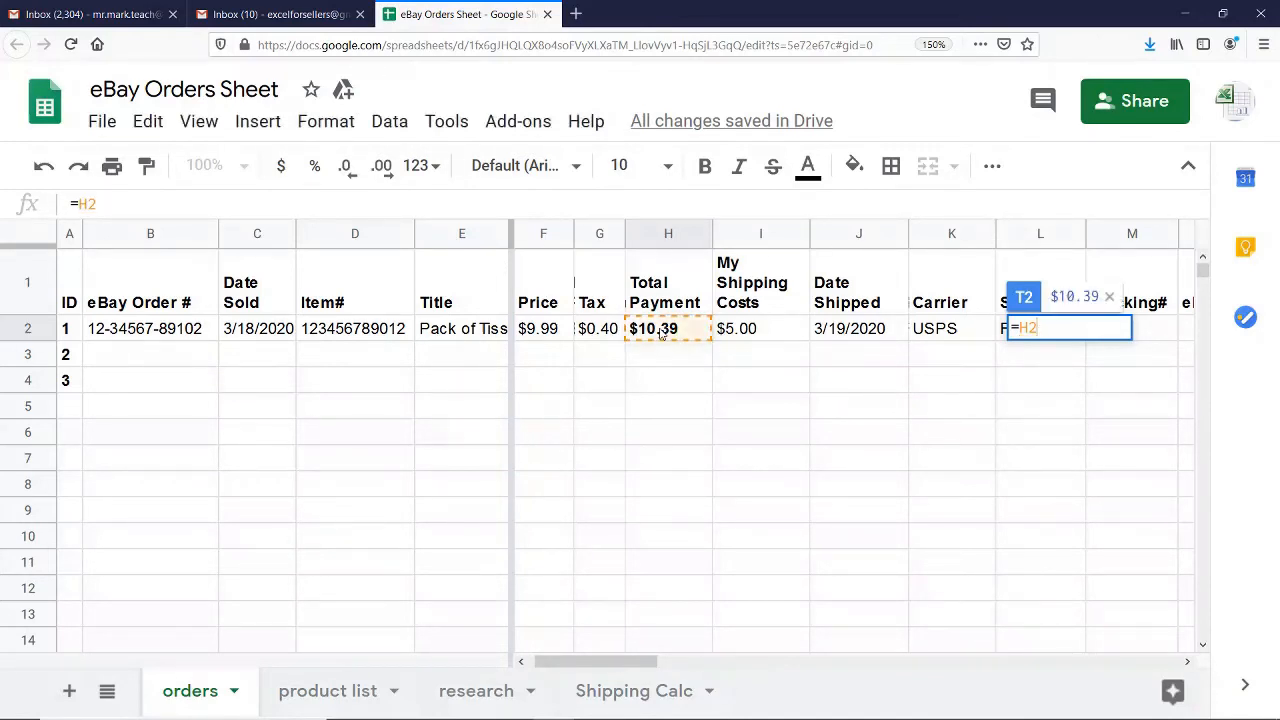
# Complete the Net Gain formula as price minus shipping costs minus total fees, =F2-I2-S2
pyautogui.click(562, 336)
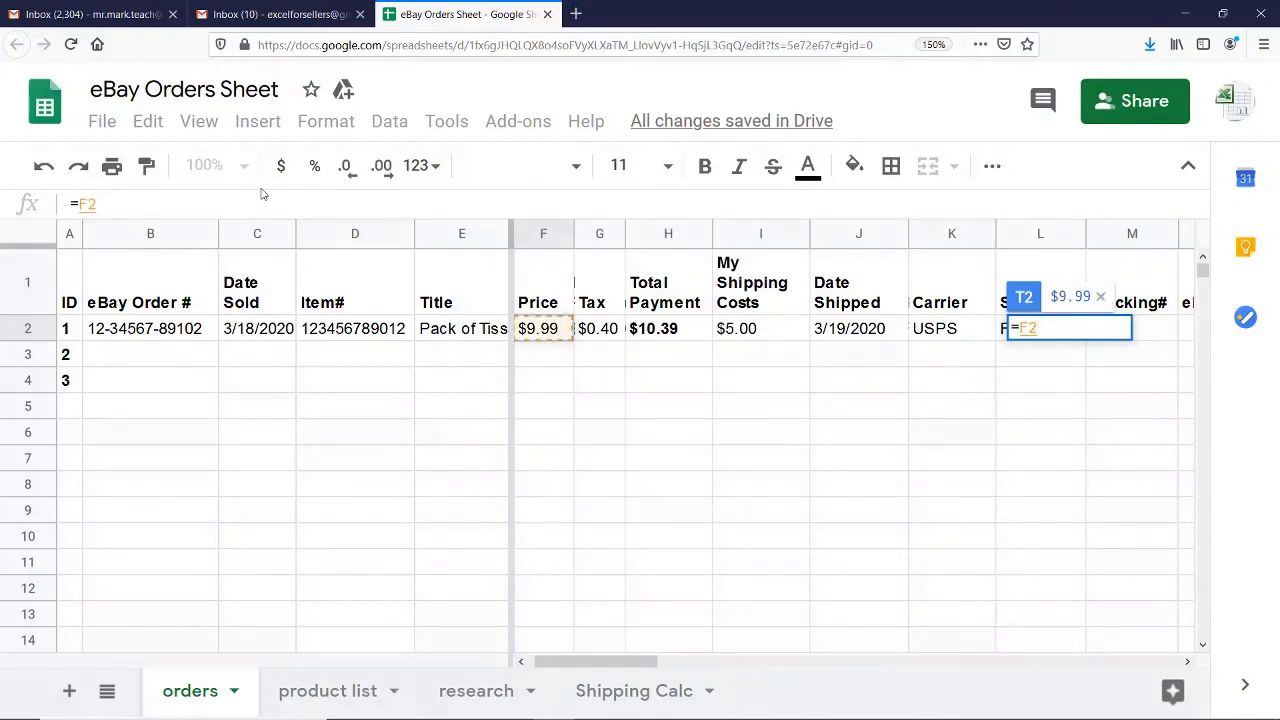
pyautogui.write('-')
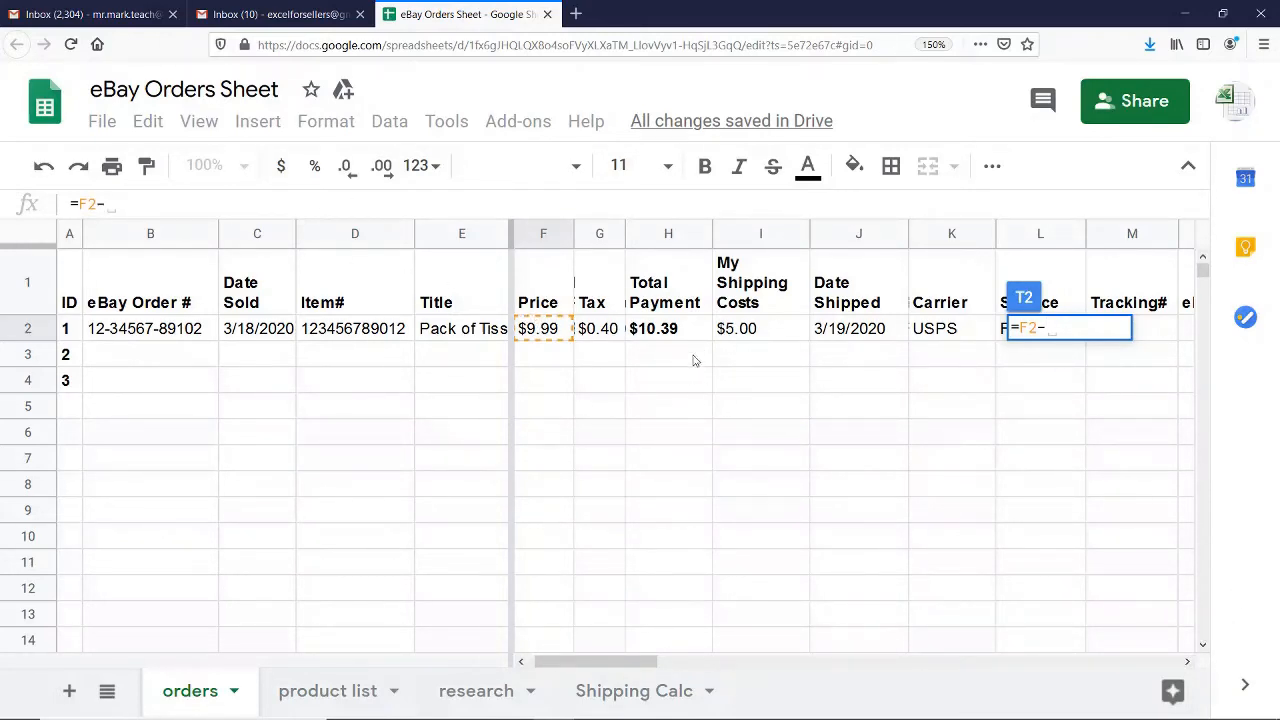
pyautogui.click(738, 336)
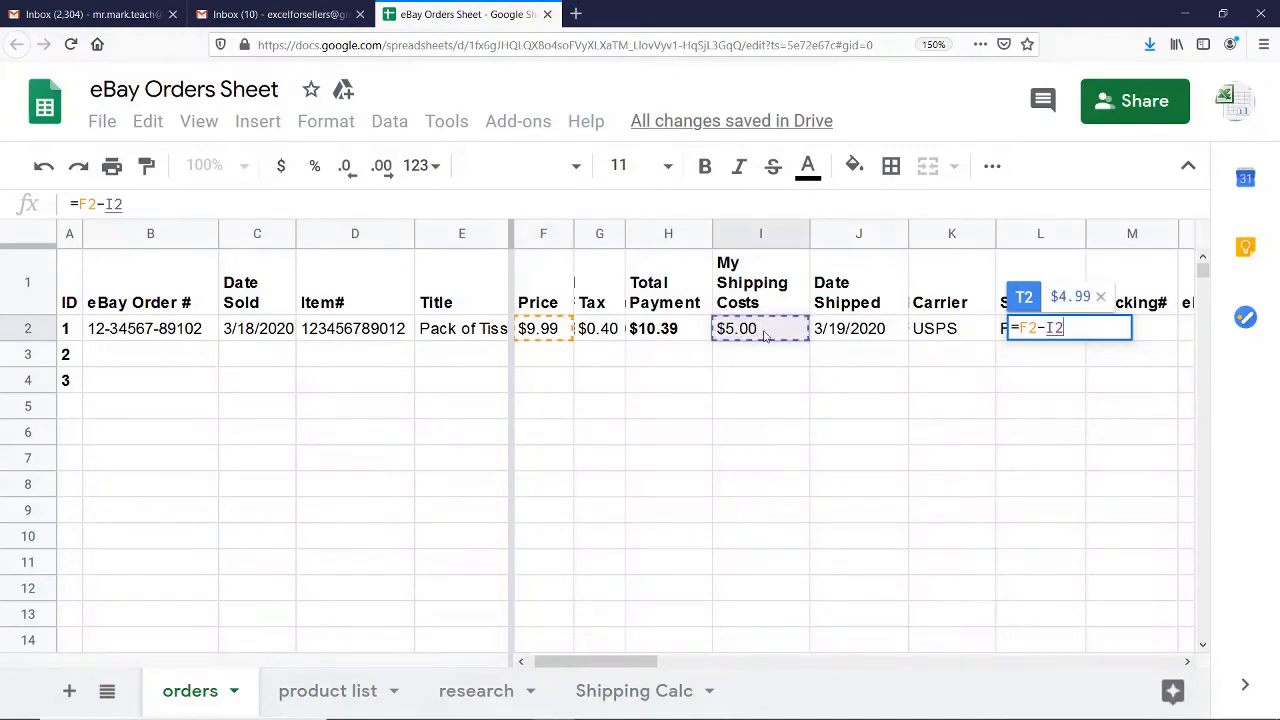
pyautogui.write('-')
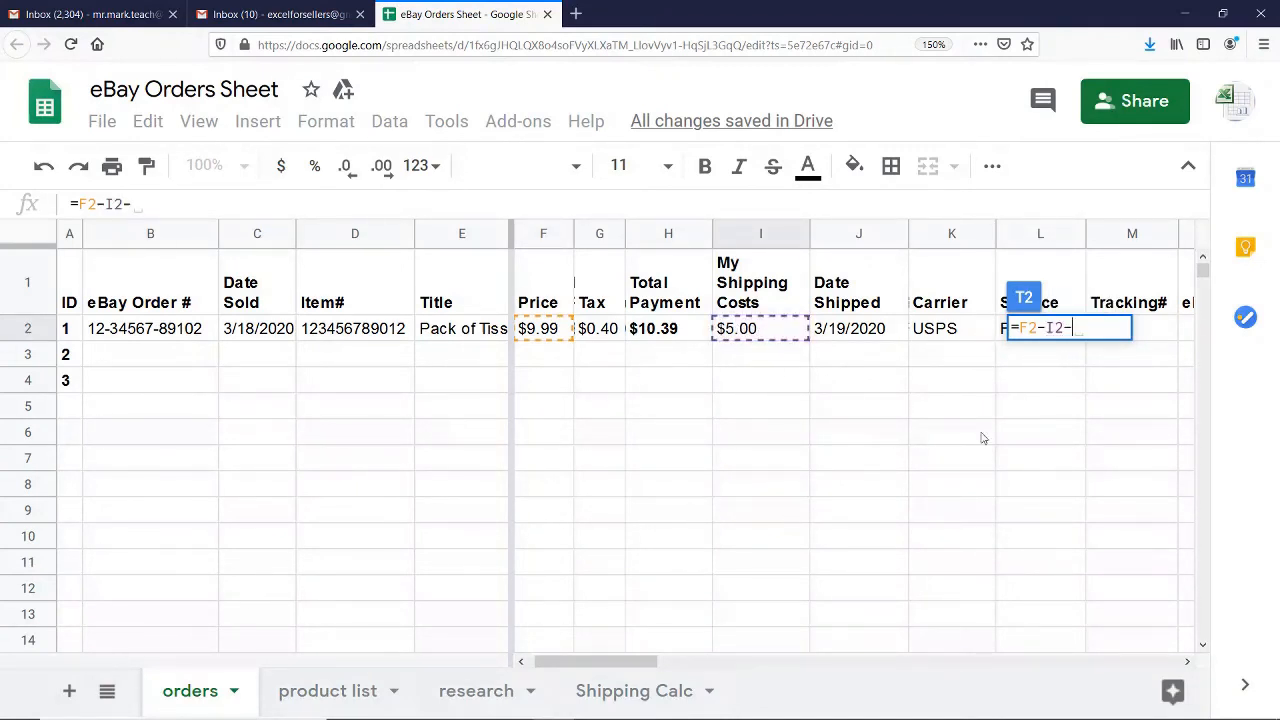
pyautogui.moveTo(622, 663); pyautogui.dragTo(826, 634)
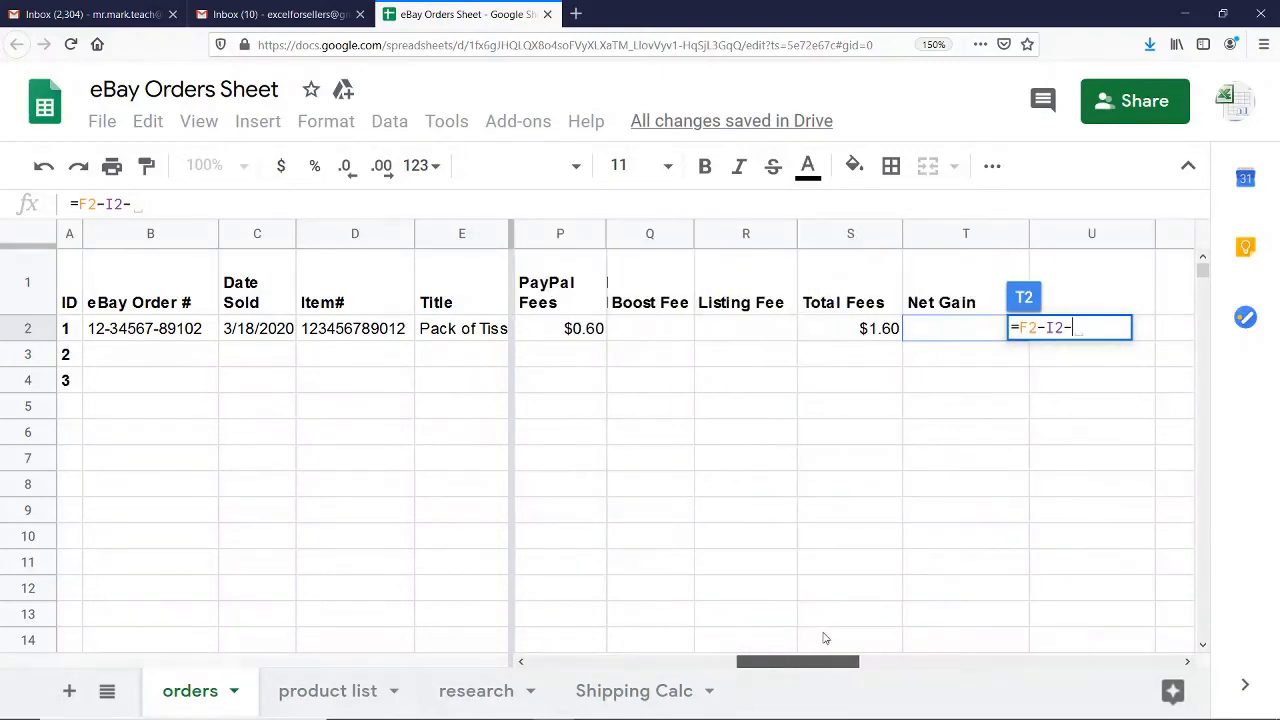
pyautogui.click(855, 333)
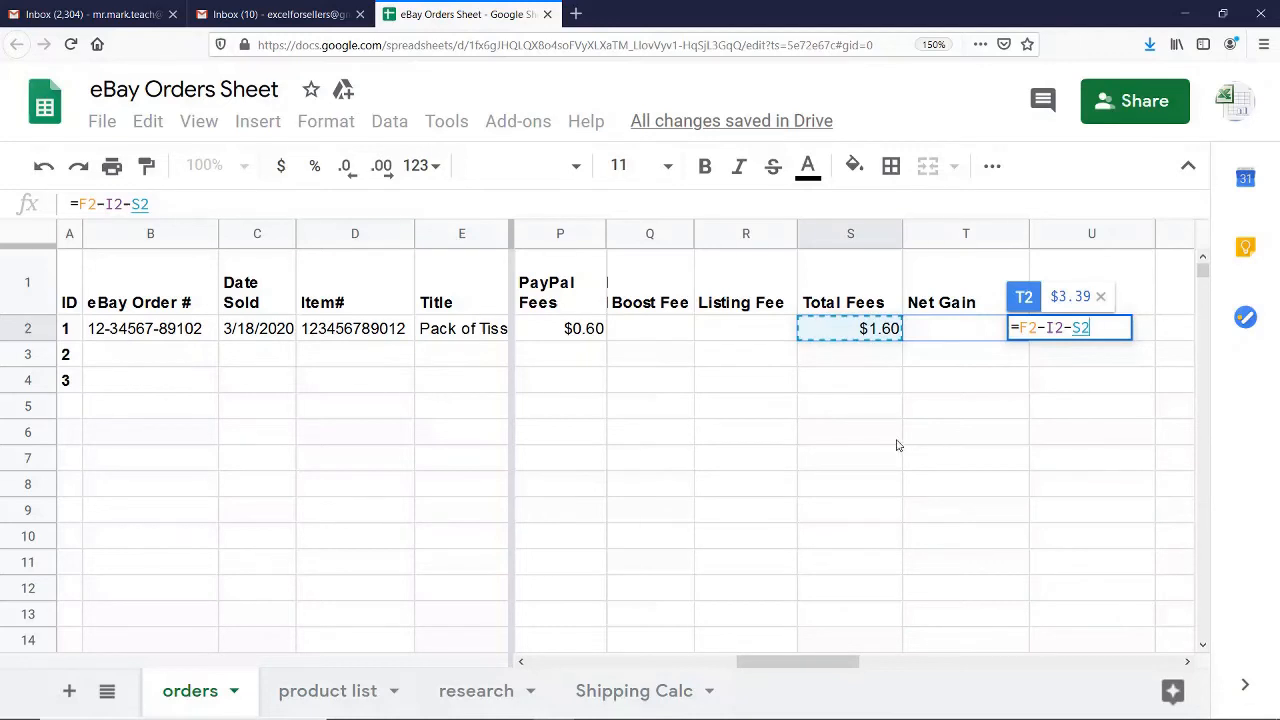
pyautogui.press('Return')
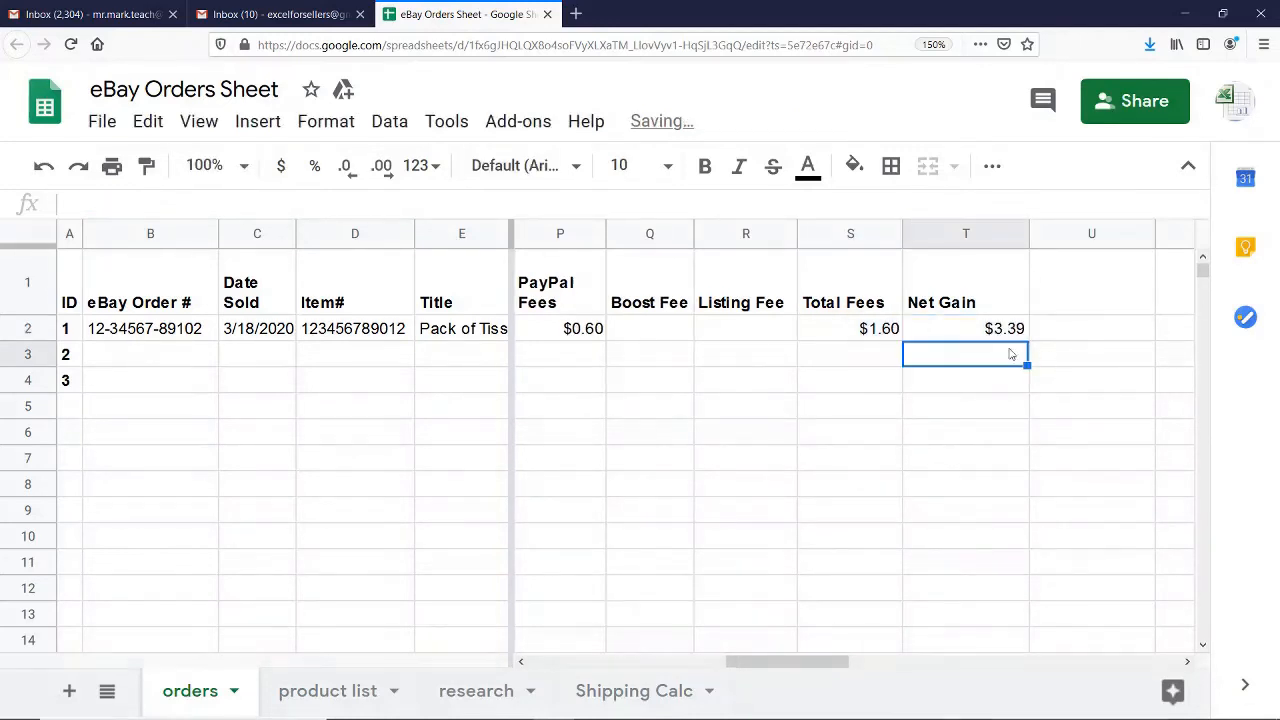
# Make the values from eBay Fee through Net Gain (O2:T2) bold in order ID 1's row
pyautogui.click(985, 338)
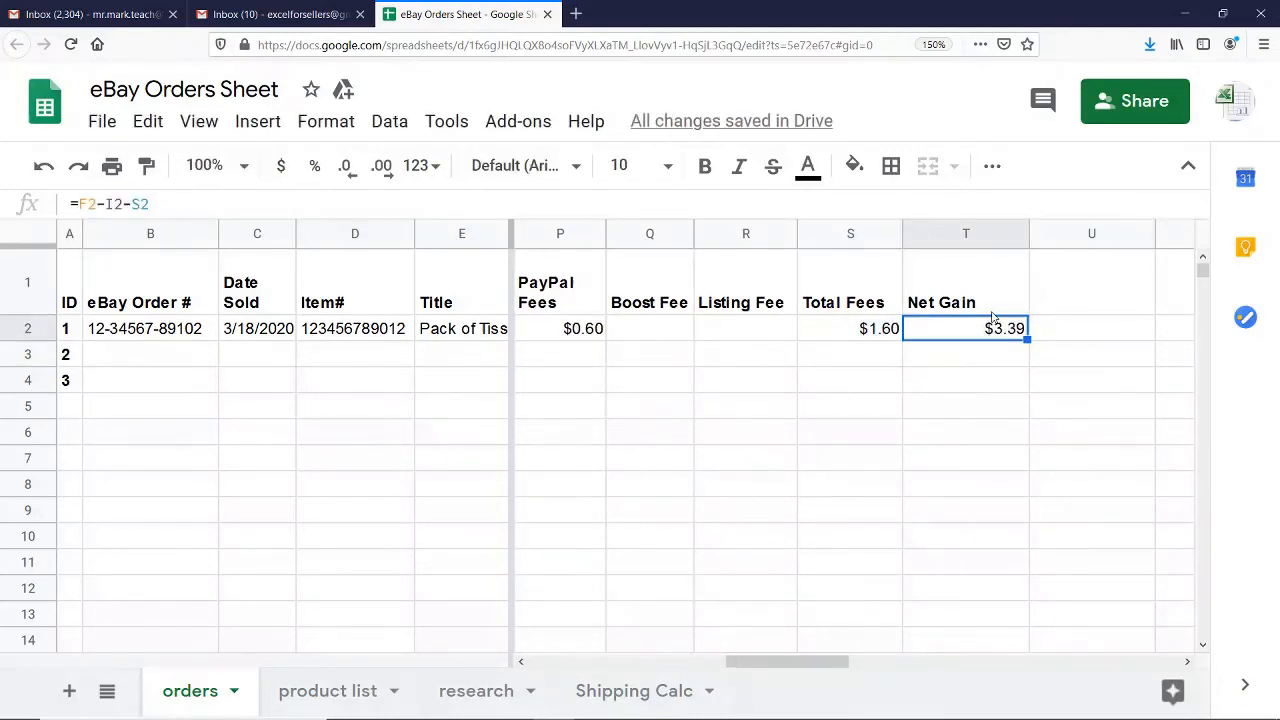
pyautogui.moveTo(970, 336); pyautogui.dragTo(886, 342)
pyautogui.hotkey('ctrl', 'b')
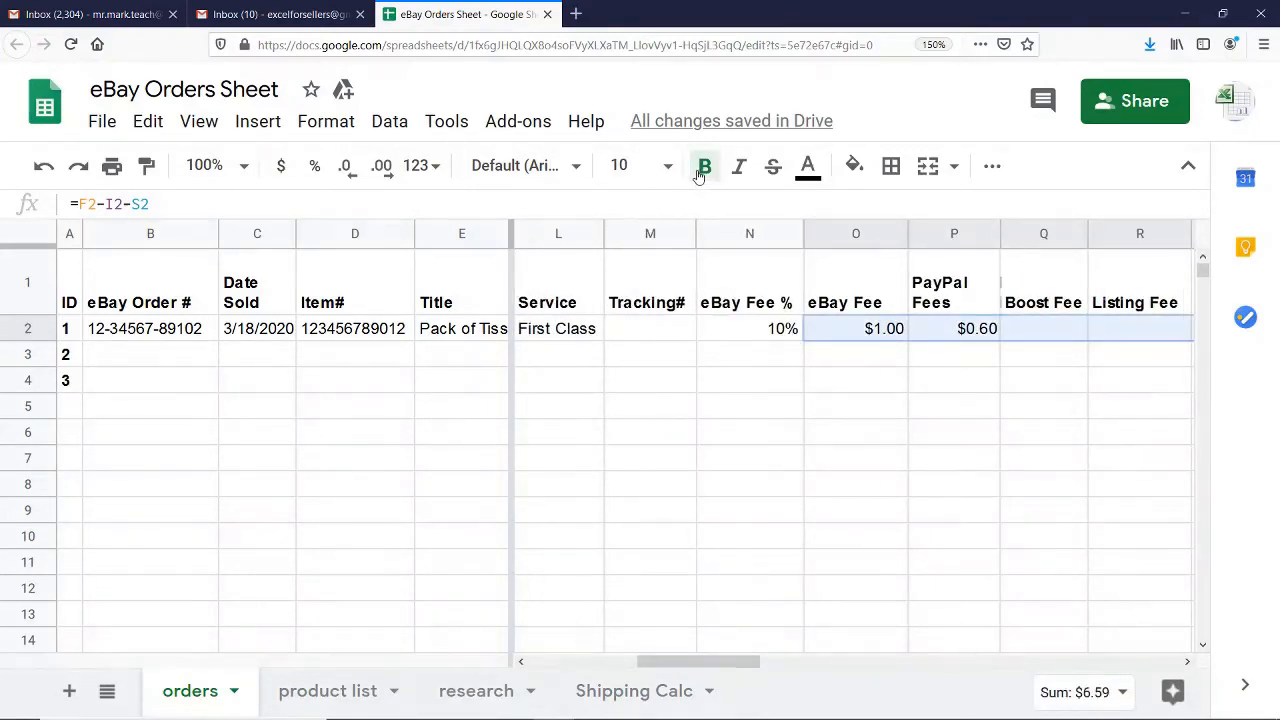
pyautogui.click(1187, 662)
pyautogui.click(1187, 662)
pyautogui.click(1187, 662)
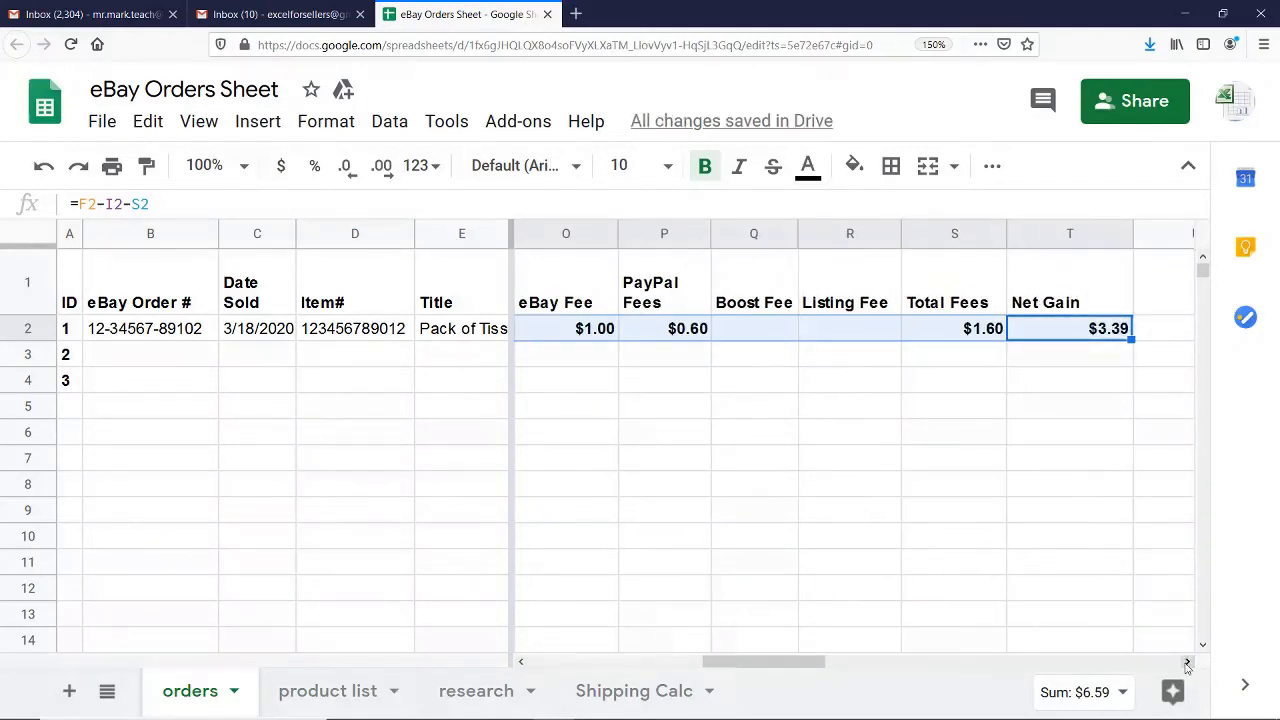
pyautogui.click(846, 358)
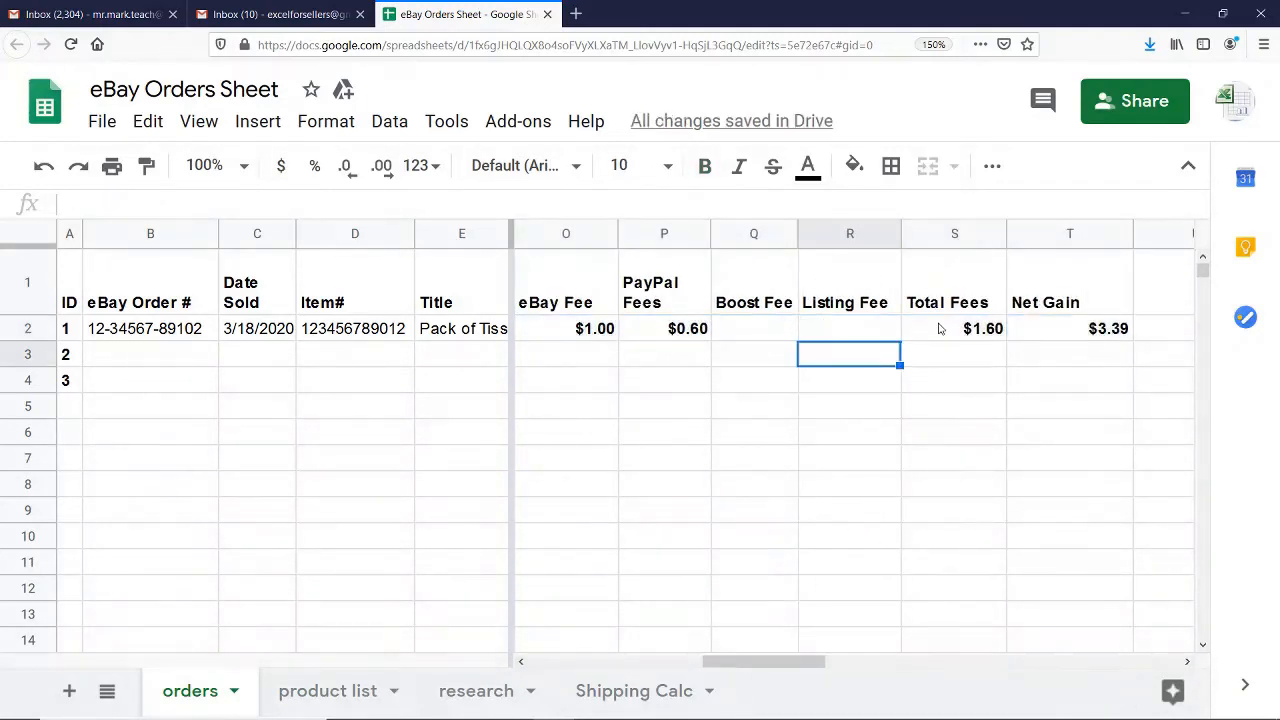
pyautogui.click(980, 330)
pyautogui.click(1047, 340)
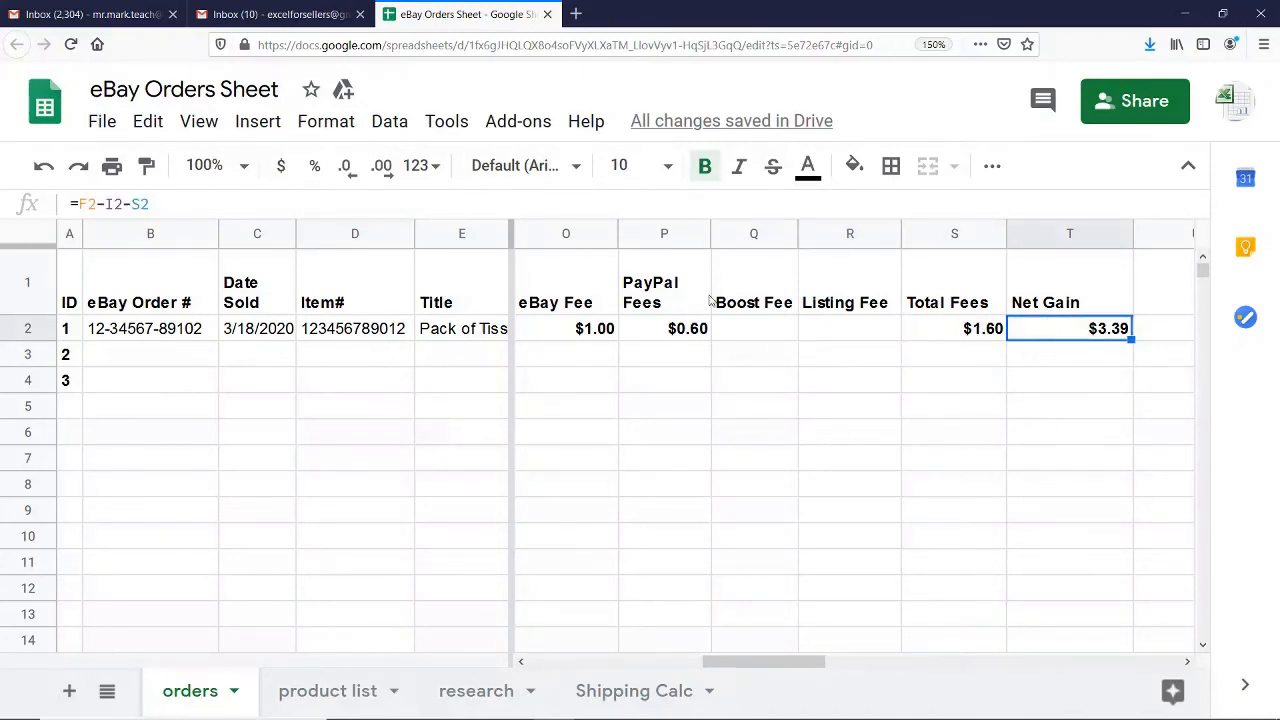
# Change the text color of the eBay Fee and PayPal Fees amounts for order ID 1 to orange-red
pyautogui.moveTo(577, 330); pyautogui.dragTo(677, 331)
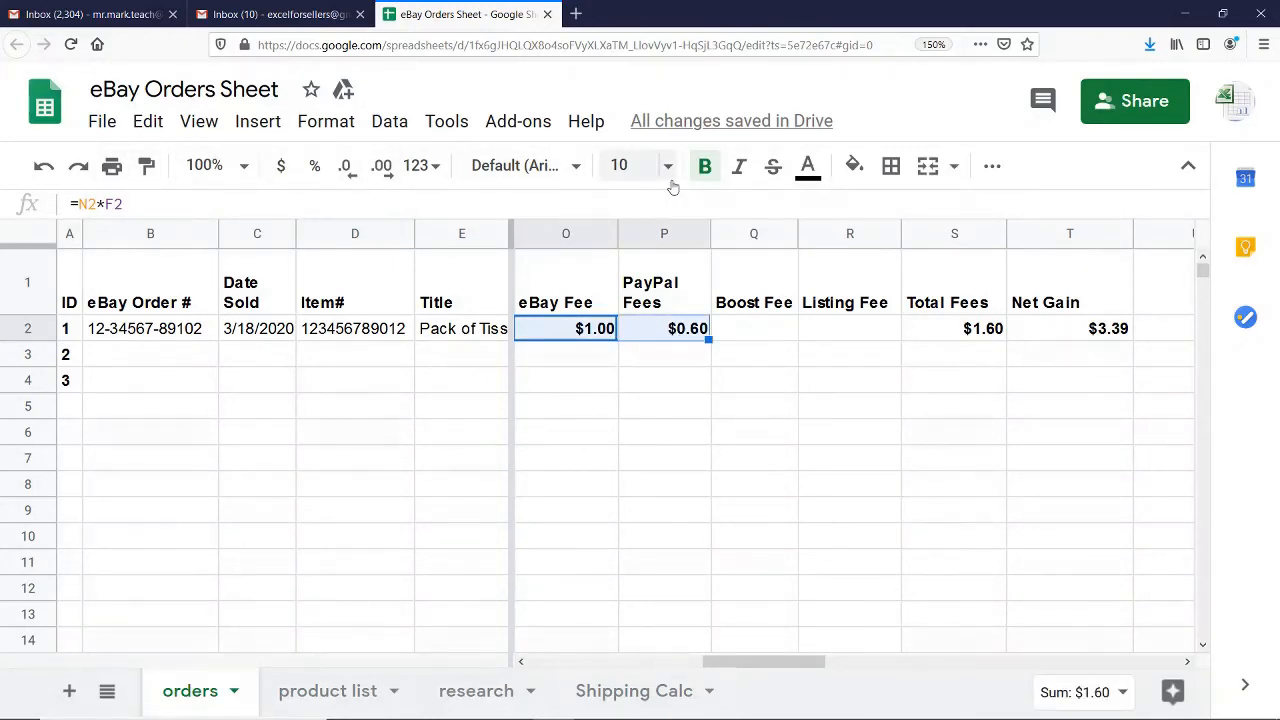
pyautogui.click(808, 166)
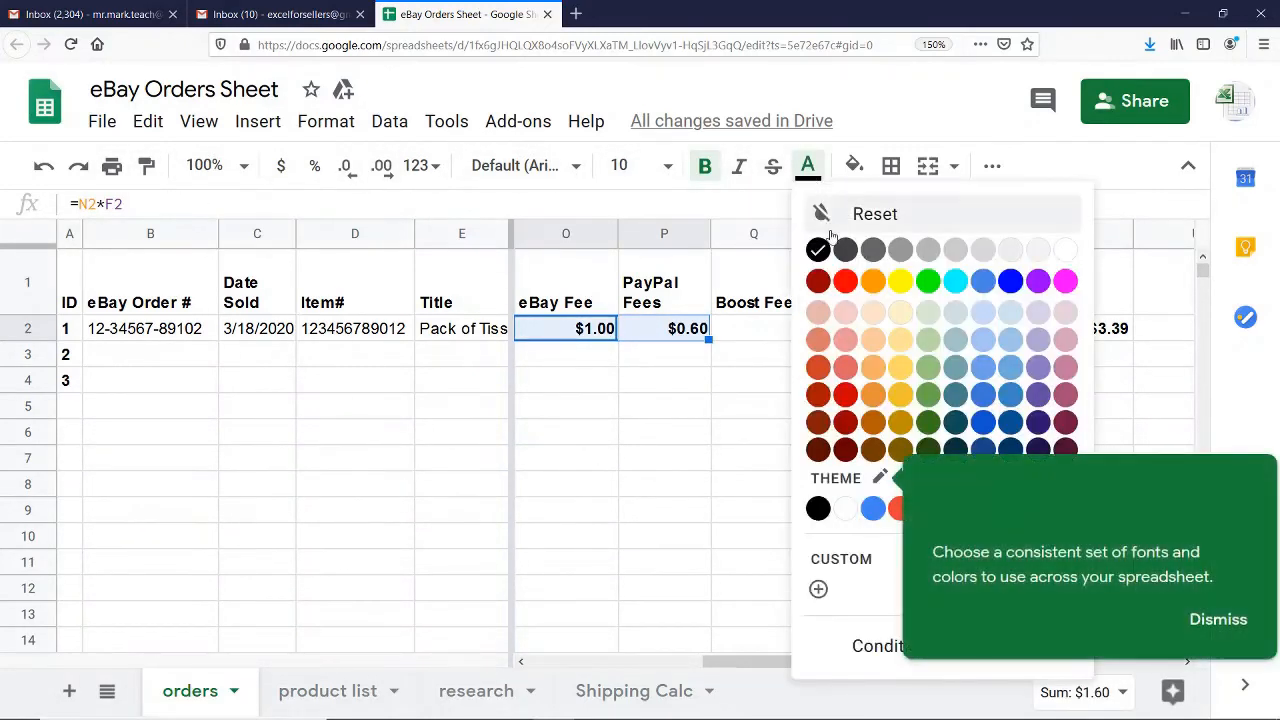
pyautogui.click(816, 382)
pyautogui.click(779, 385)
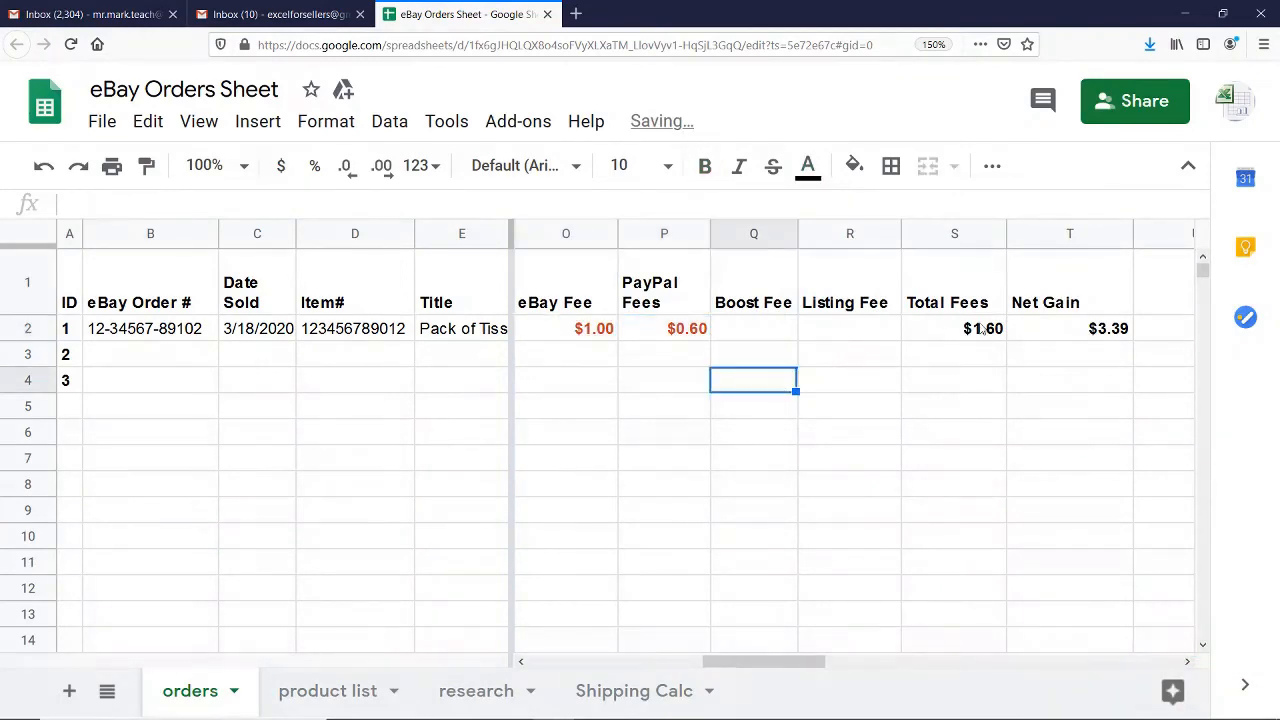
# Change the text color of the Total Fees and Net Gain amounts for order ID 1 to dark red
pyautogui.moveTo(983, 330); pyautogui.dragTo(1057, 331)
pyautogui.click(808, 166)
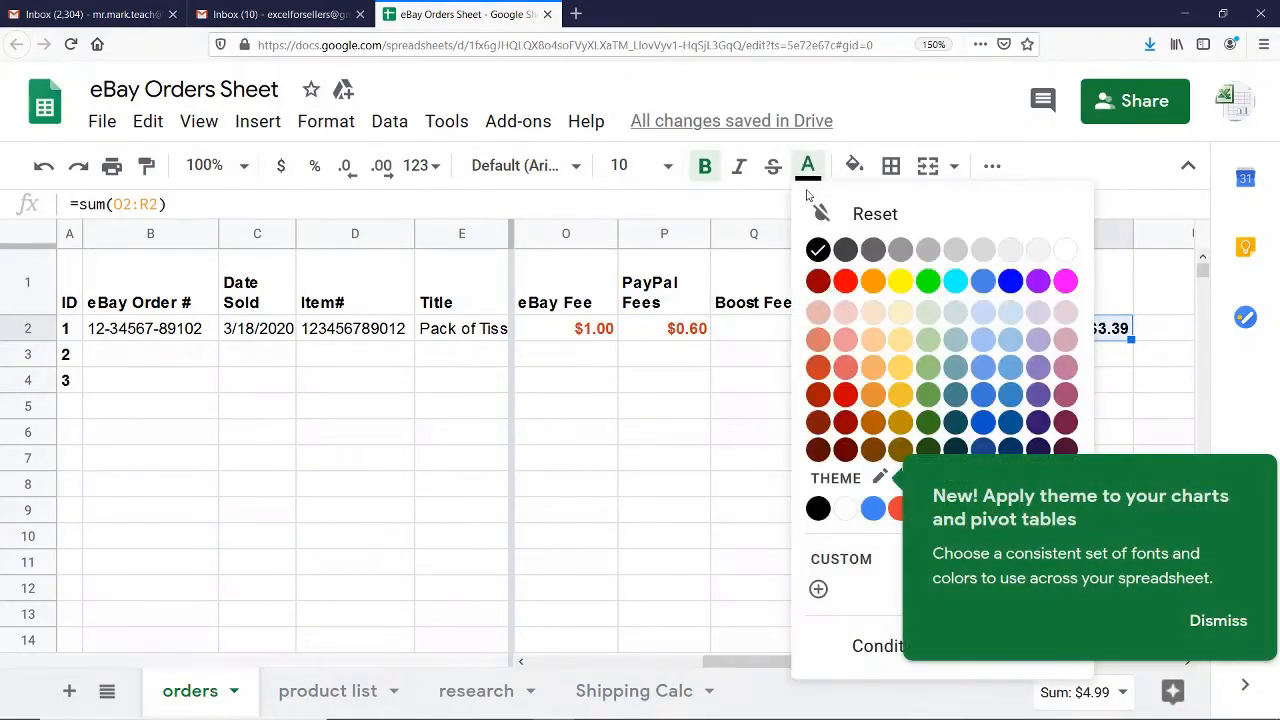
pyautogui.click(818, 396)
pyautogui.click(836, 365)
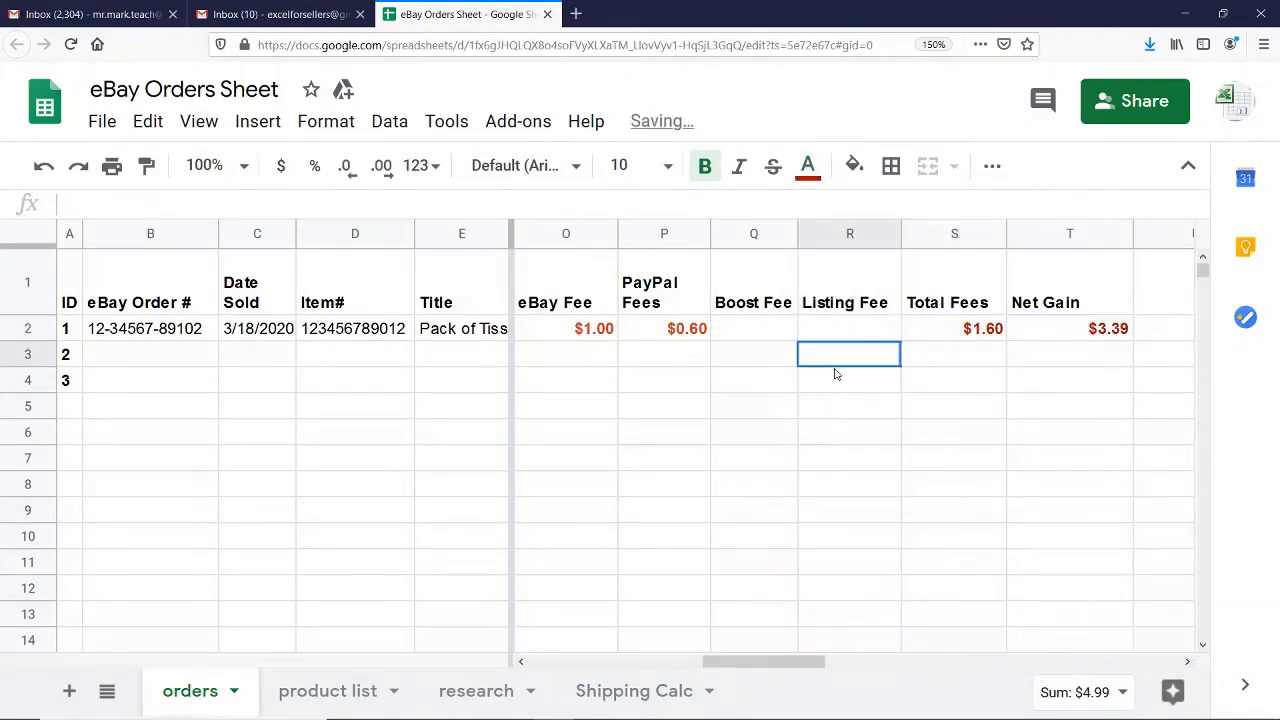
# Recolor the eBay Fee and PayPal Fees amounts in the same dark red as the Total Fees and Net Gain amounts
pyautogui.moveTo(692, 330); pyautogui.dragTo(596, 332)
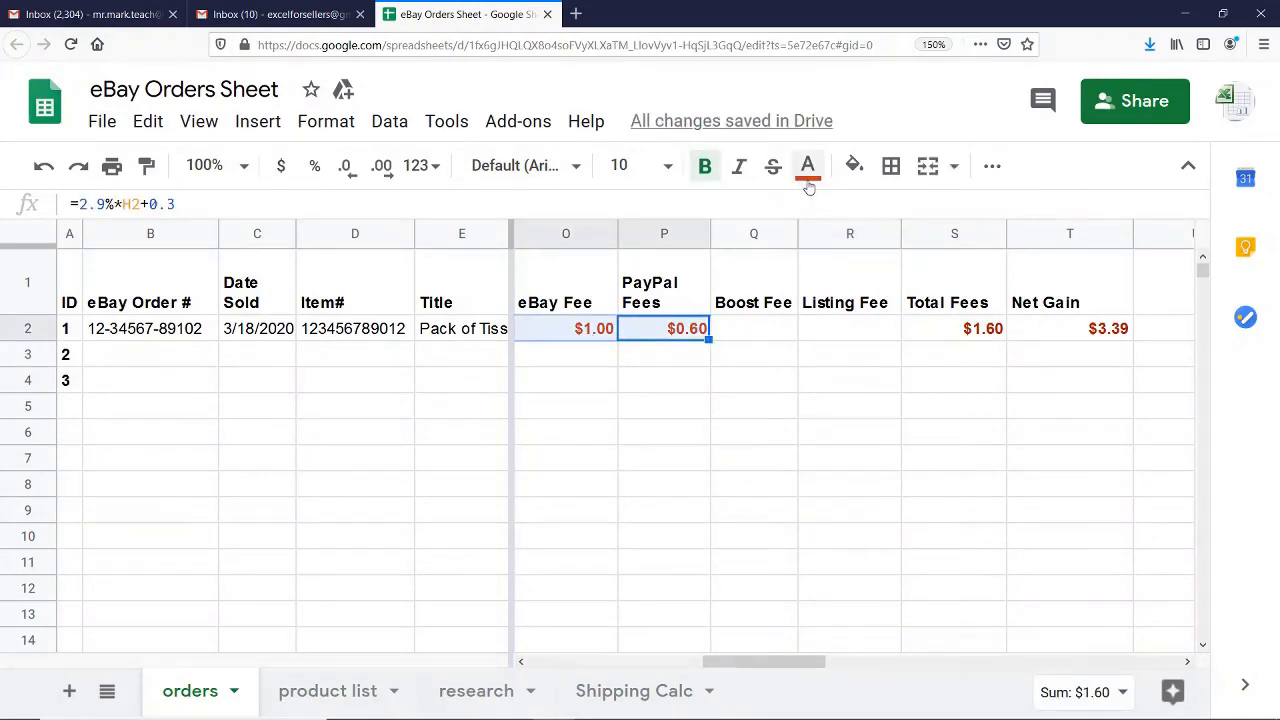
pyautogui.click(808, 166)
pyautogui.click(818, 396)
pyautogui.click(748, 410)
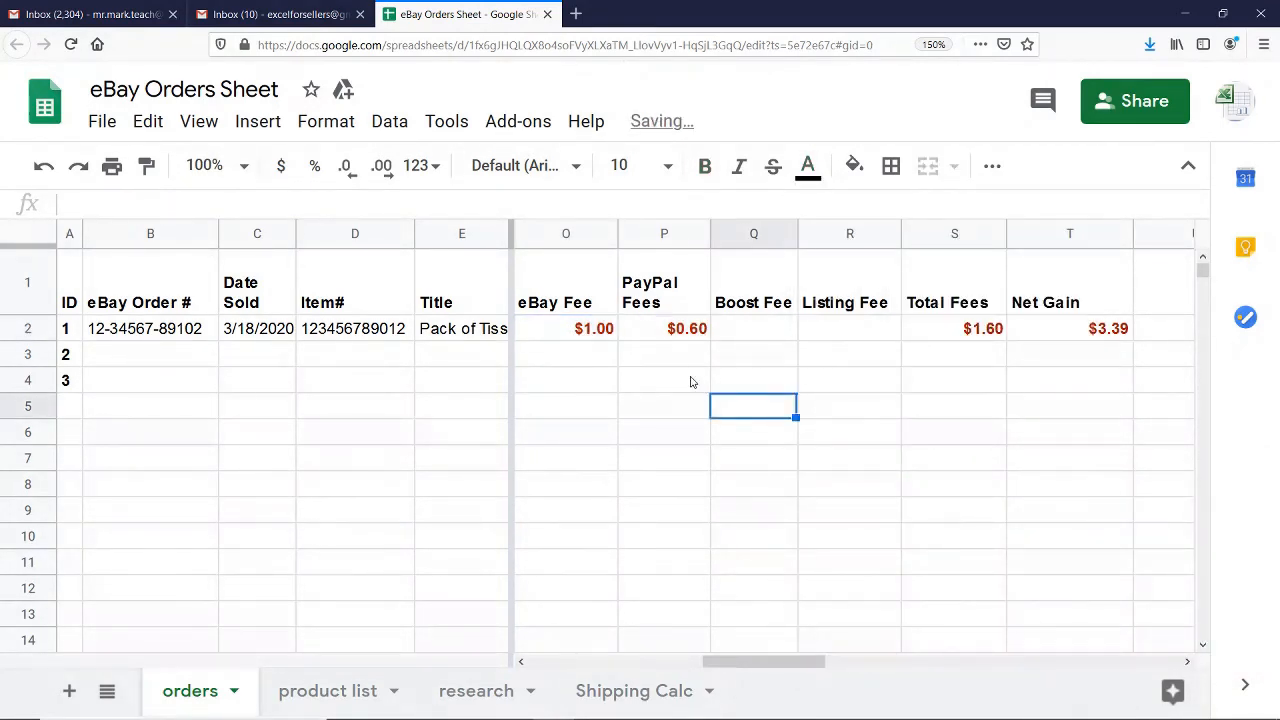
# Add a bold "Original Cost" header in U1, beside Net Gain
pyautogui.moveTo(801, 664)
pyautogui.mouseDown()
pyautogui.moveTo(753, 669)
pyautogui.moveTo(811, 668)
pyautogui.mouseUp()
pyautogui.click(1001, 331)
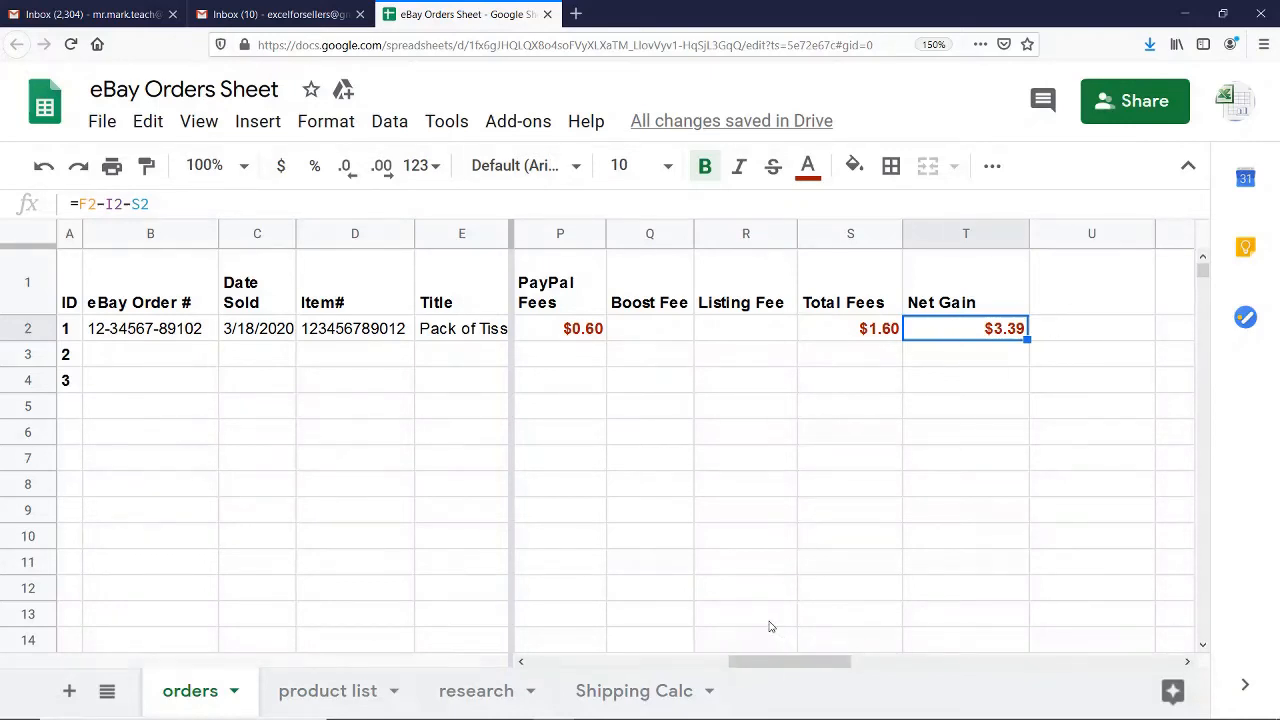
pyautogui.click(1068, 295)
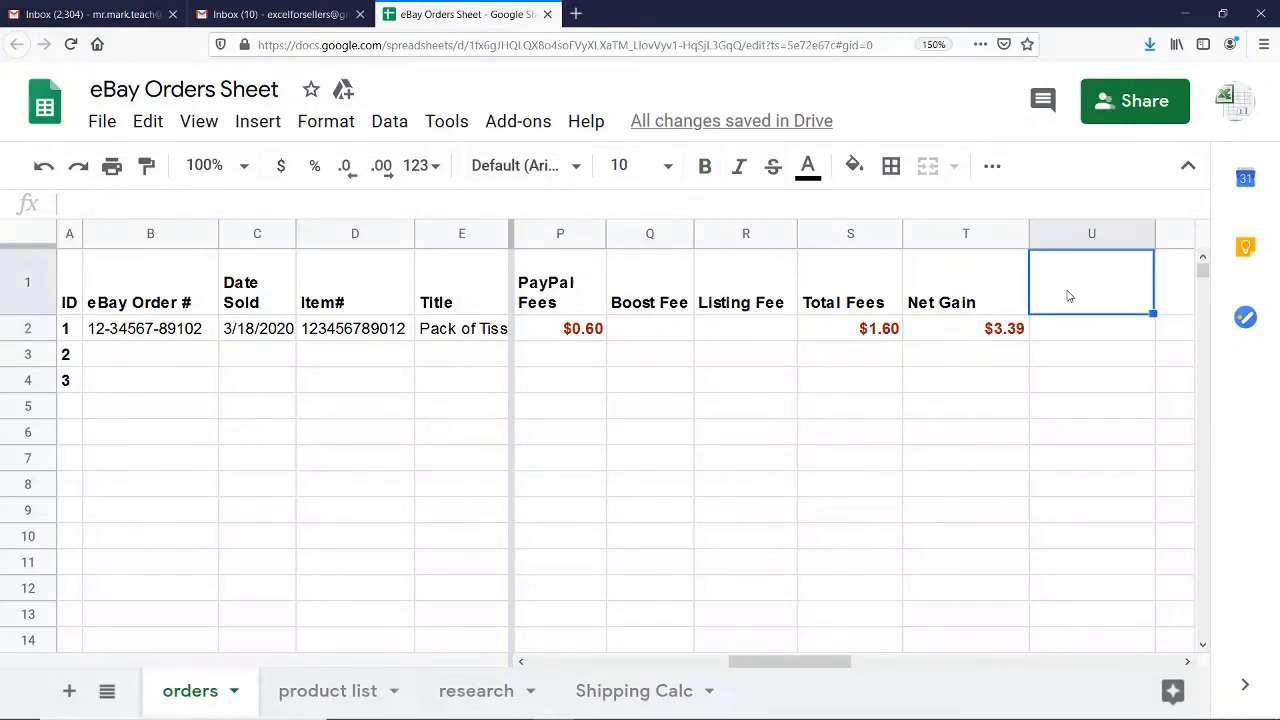
pyautogui.write('O')
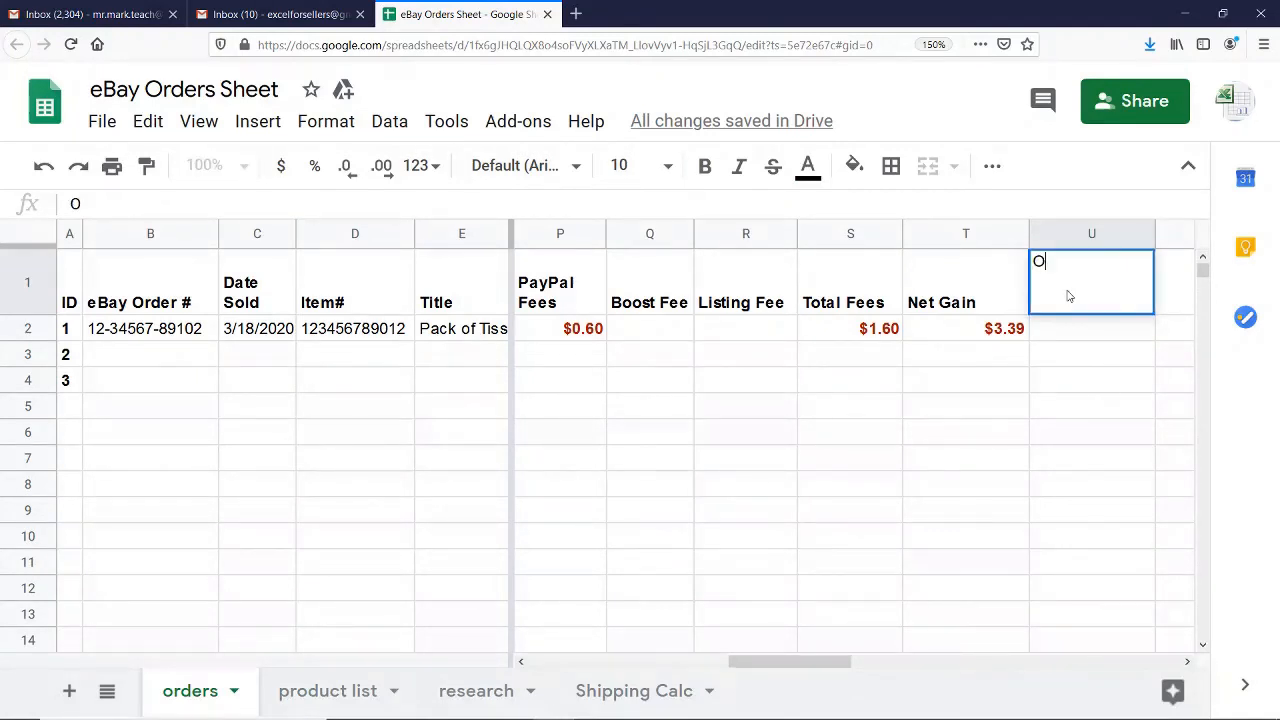
pyautogui.write('riginal Cost')
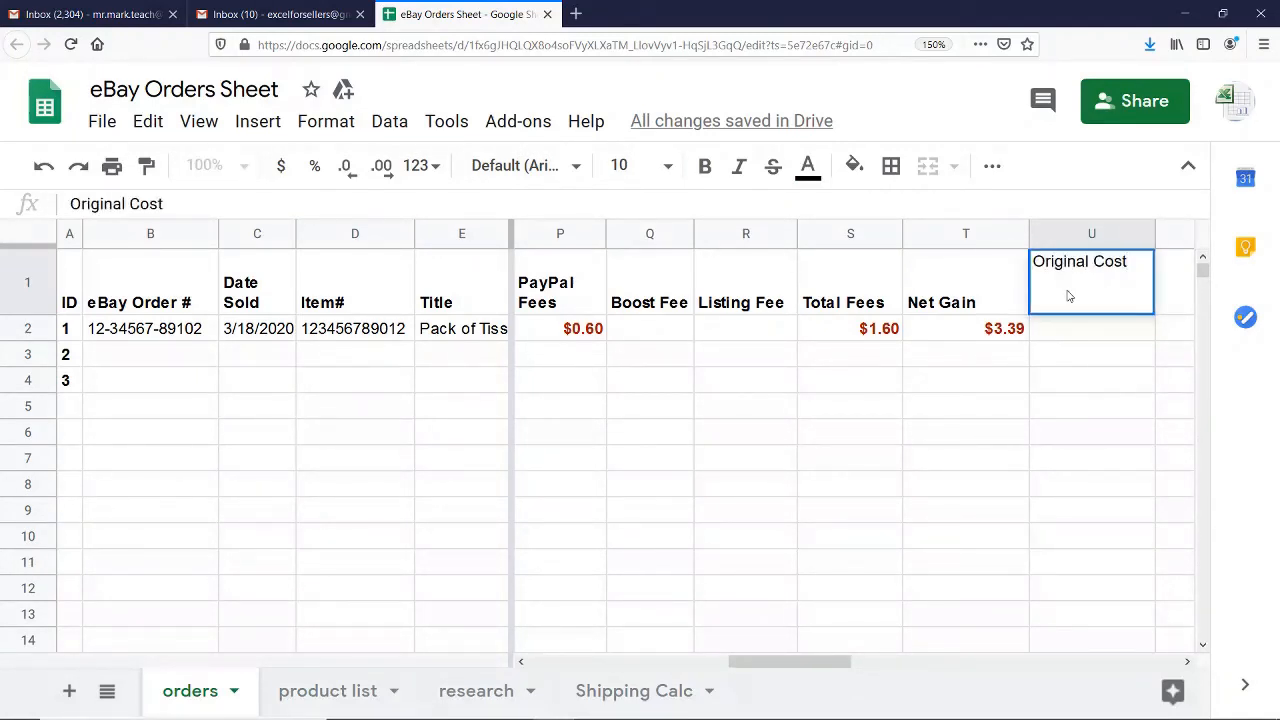
pyautogui.press('Return')
pyautogui.click(1068, 295)
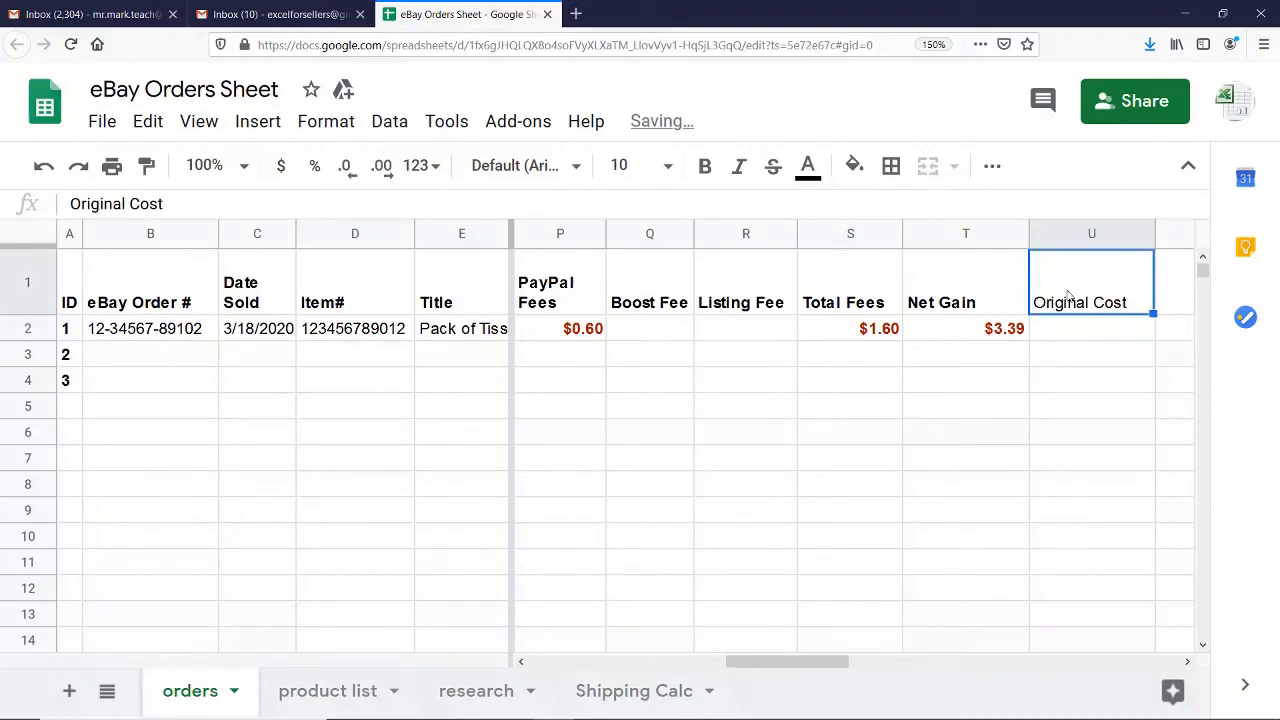
pyautogui.hotkey('ctrl', 'b')
# Add a bold "Profit" header in V1, beside Original Cost
pyautogui.press('Tab')
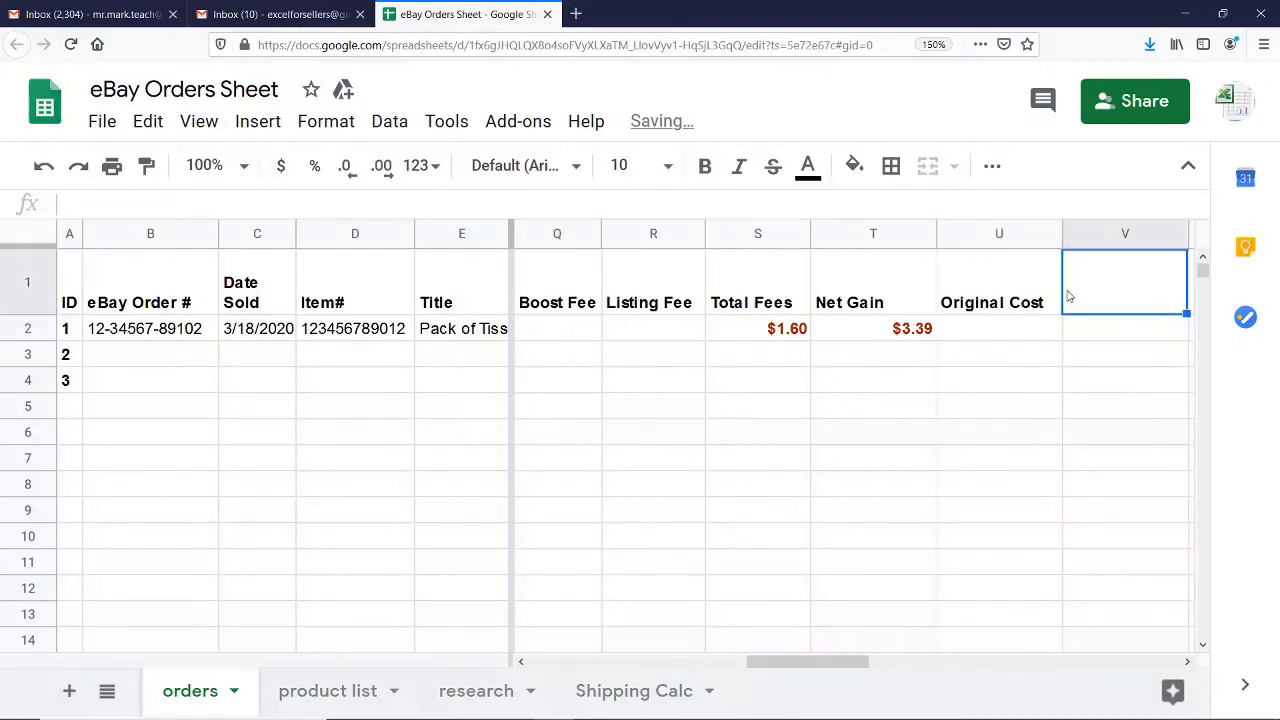
pyautogui.write('Prof')
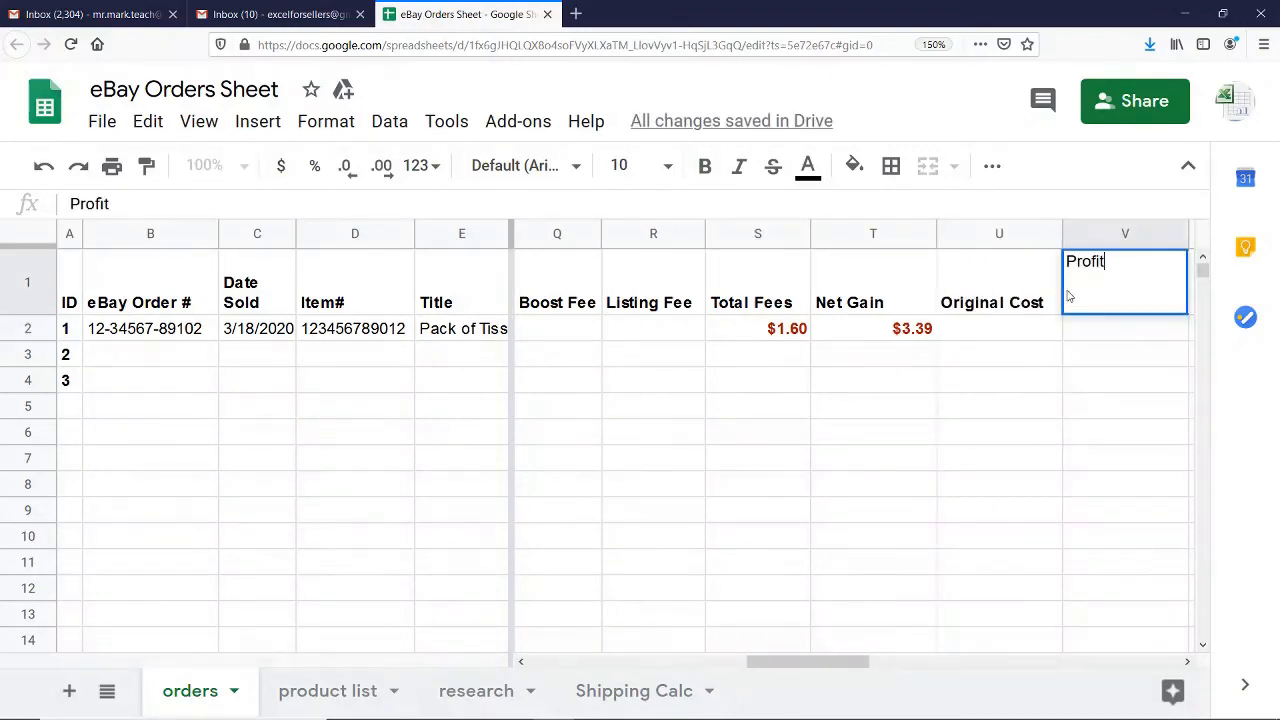
pyautogui.write('it')
pyautogui.press('Return')
pyautogui.click(1068, 295)
pyautogui.hotkey('ctrl', 'b')
# Enter 1 as the Original Cost for order ID 1 and format it as currency
pyautogui.press('Left')
pyautogui.press('Down')
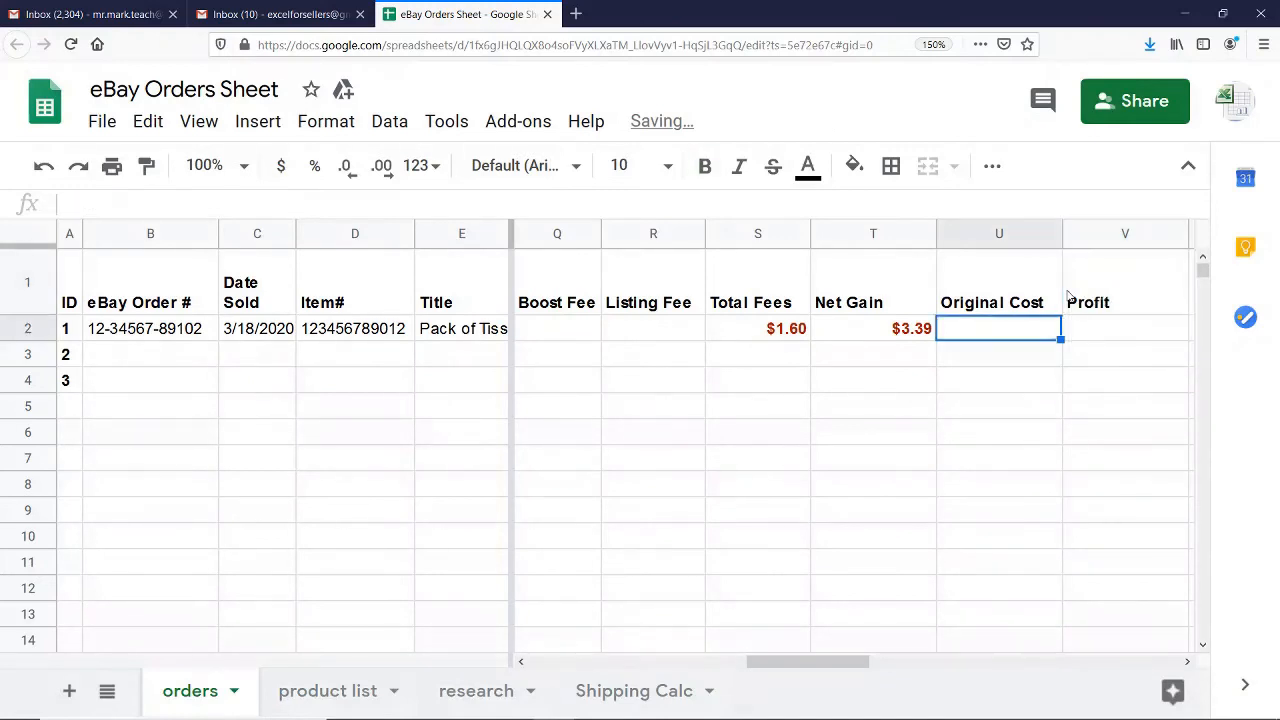
pyautogui.write('1')
pyautogui.press('Tab')
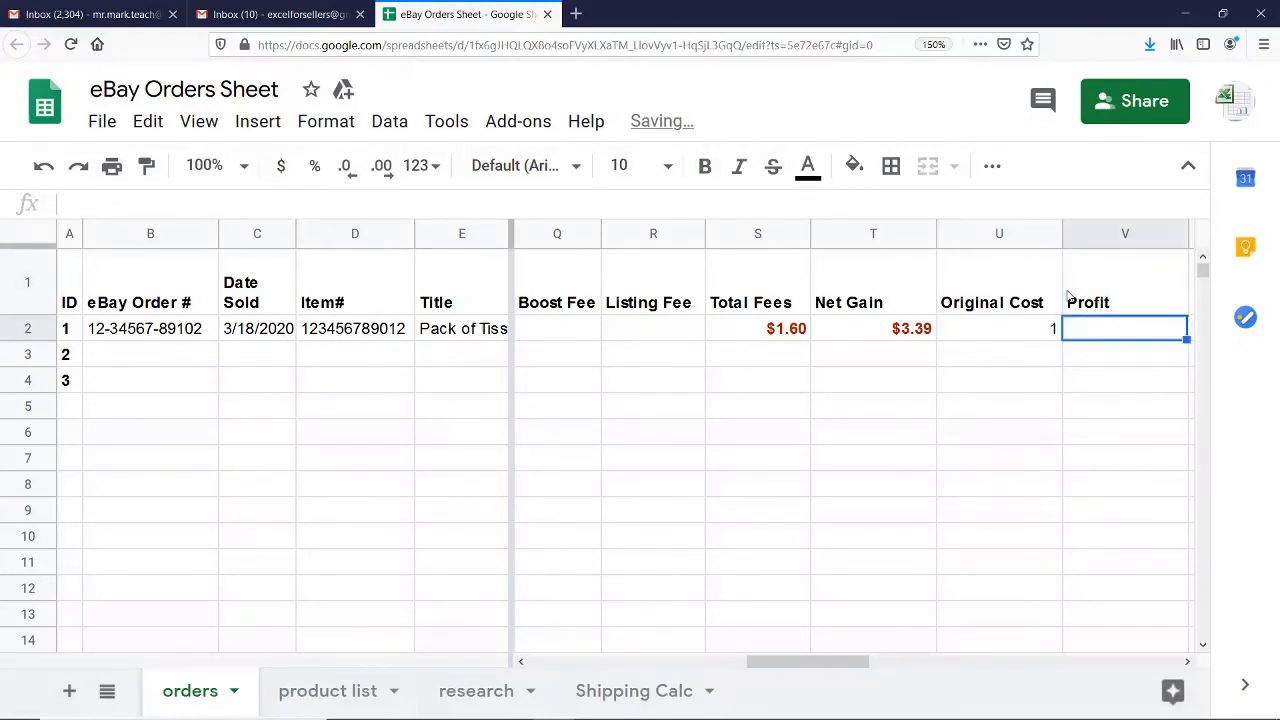
pyautogui.press('Left')
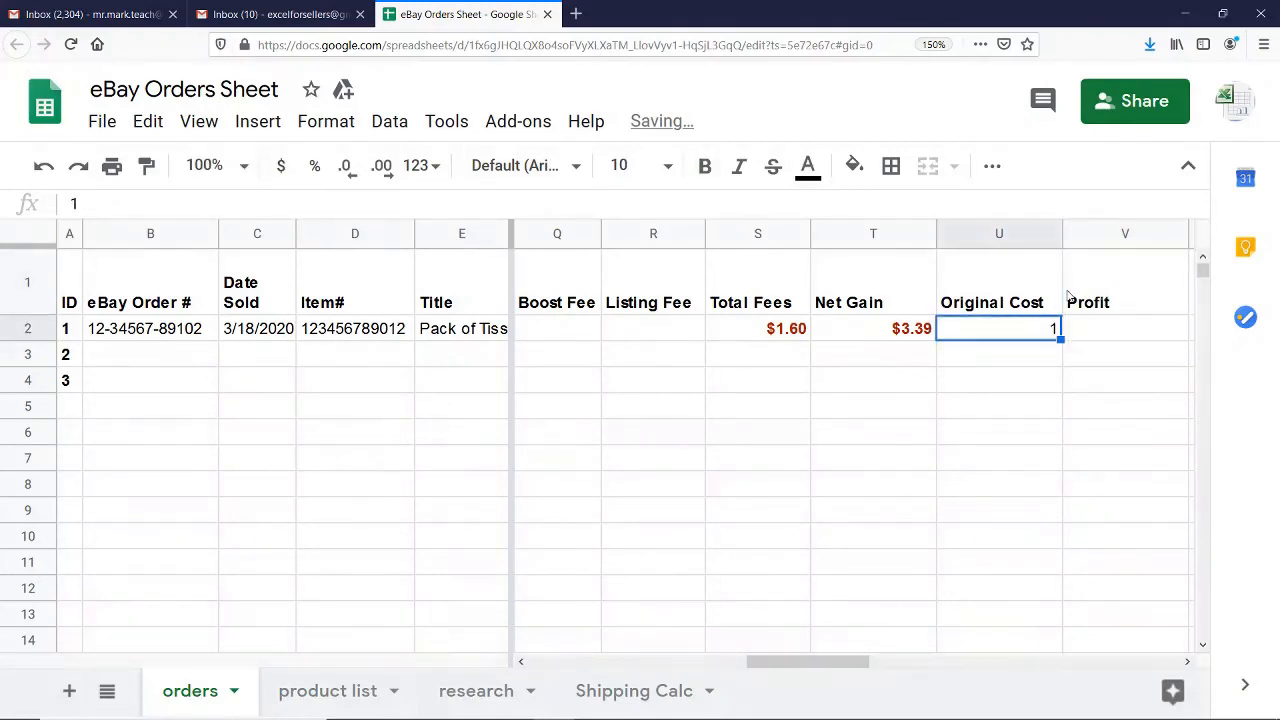
pyautogui.click(283, 167)
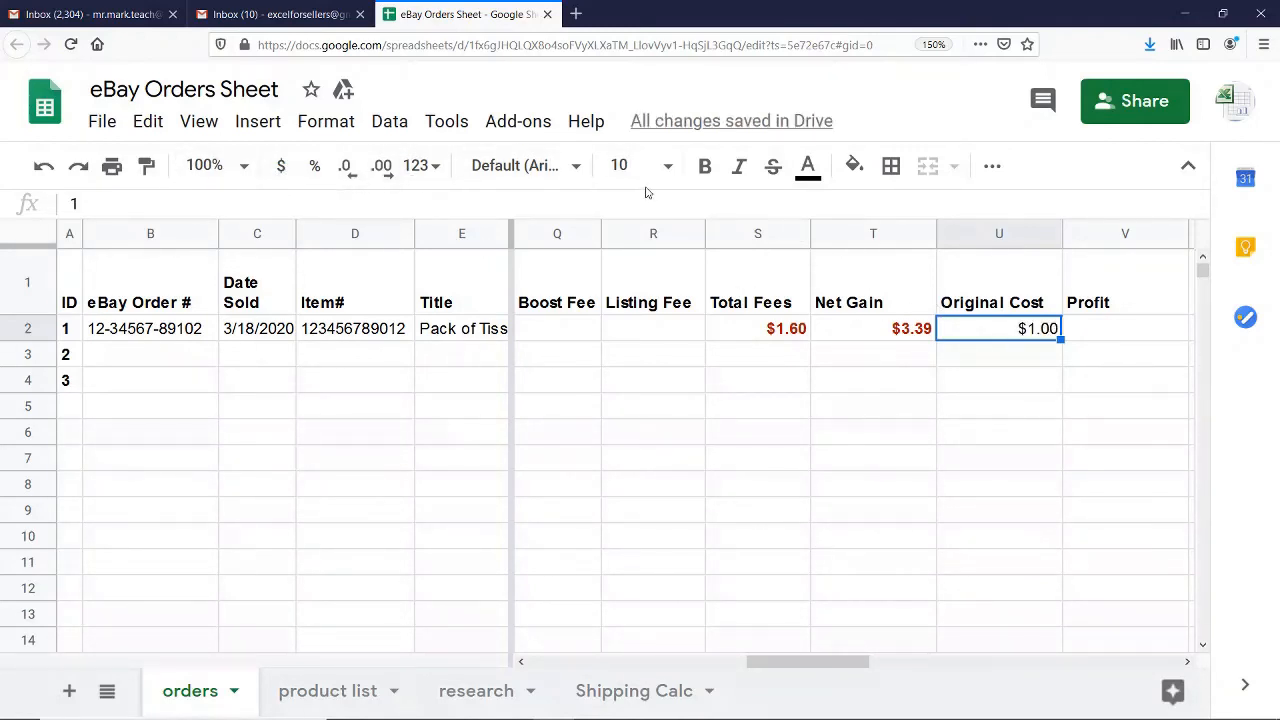
# Calculate the Profit for order ID 1 in V2 as Net Gain minus Original Cost with the formula =T2-U2
pyautogui.click(1104, 344)
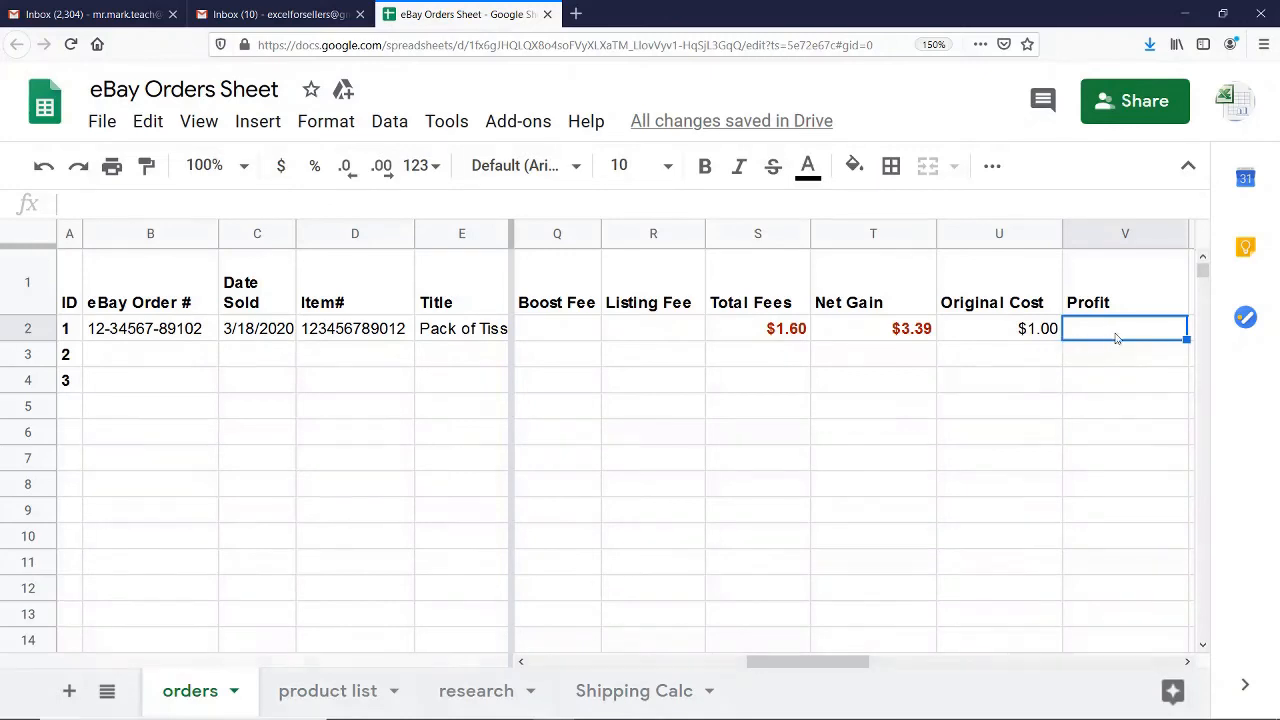
pyautogui.write('=')
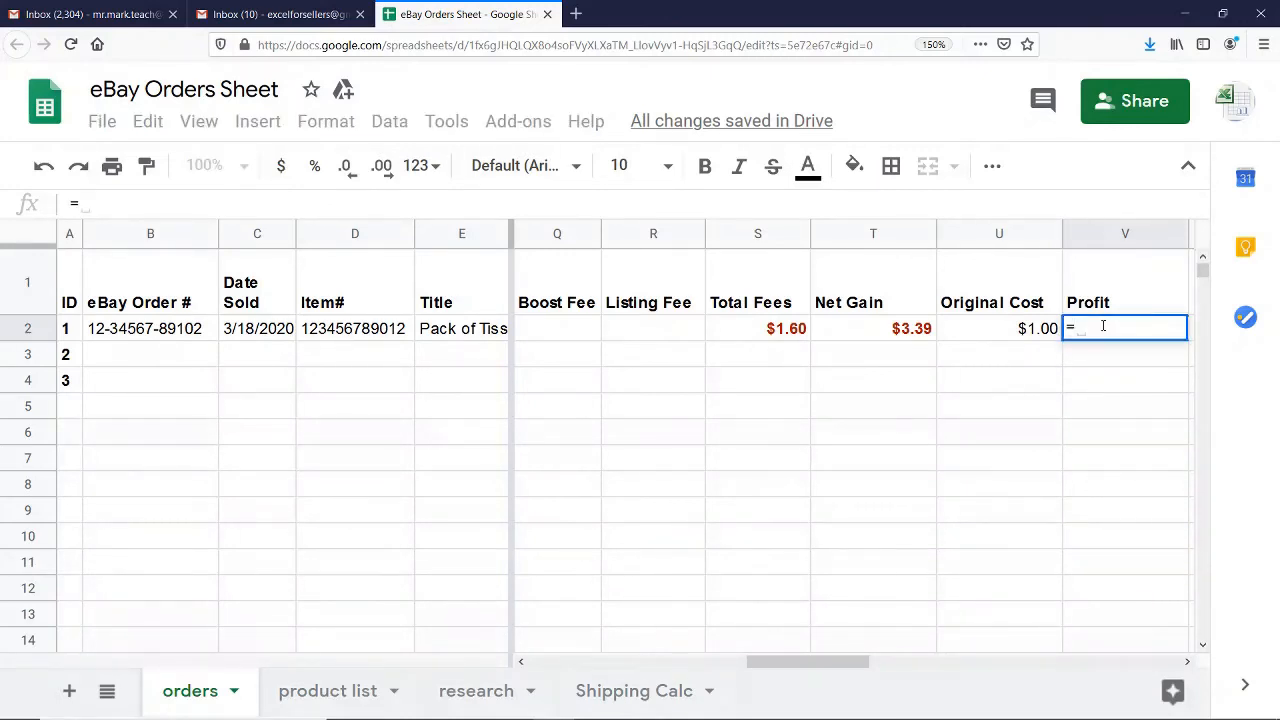
pyautogui.click(896, 328)
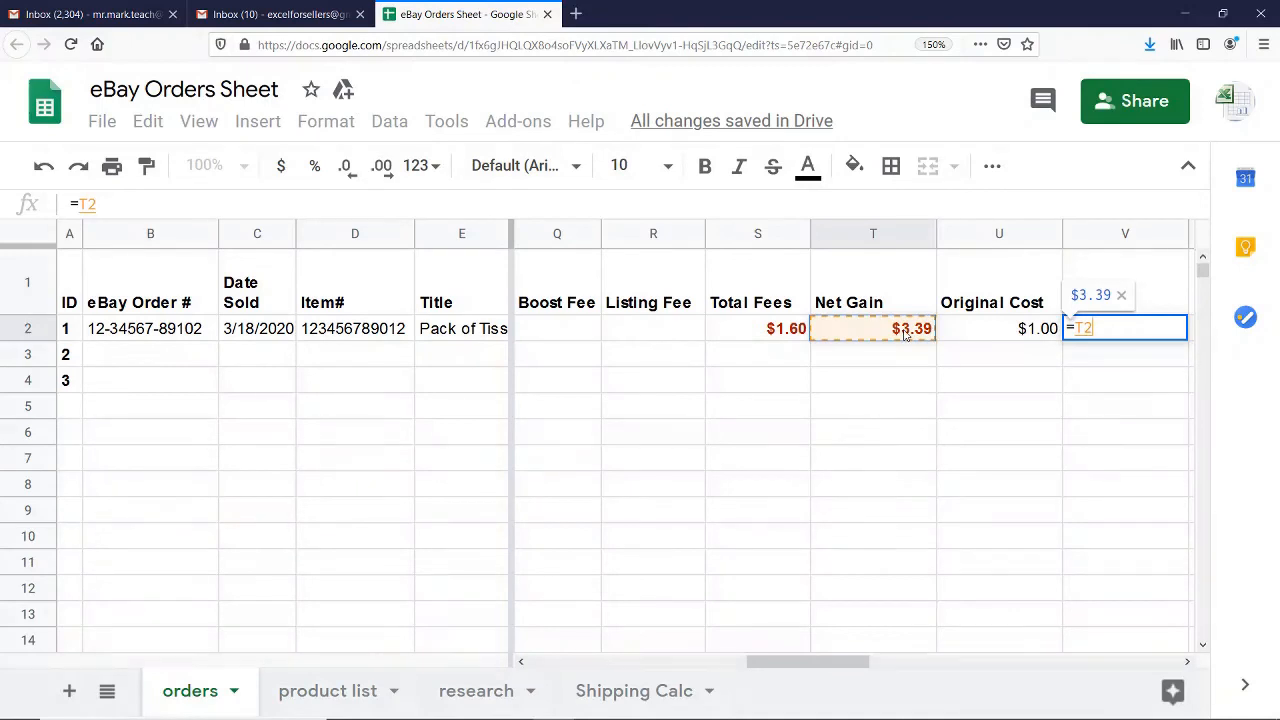
pyautogui.write('-')
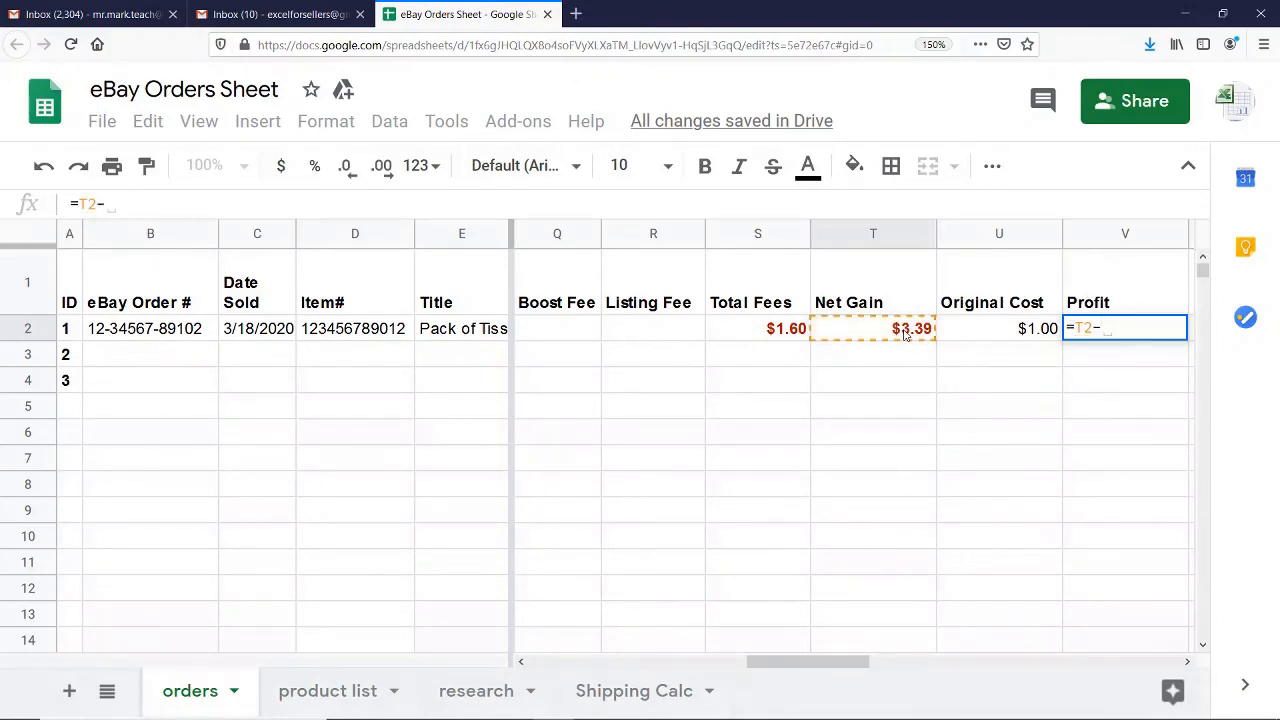
pyautogui.click(998, 338)
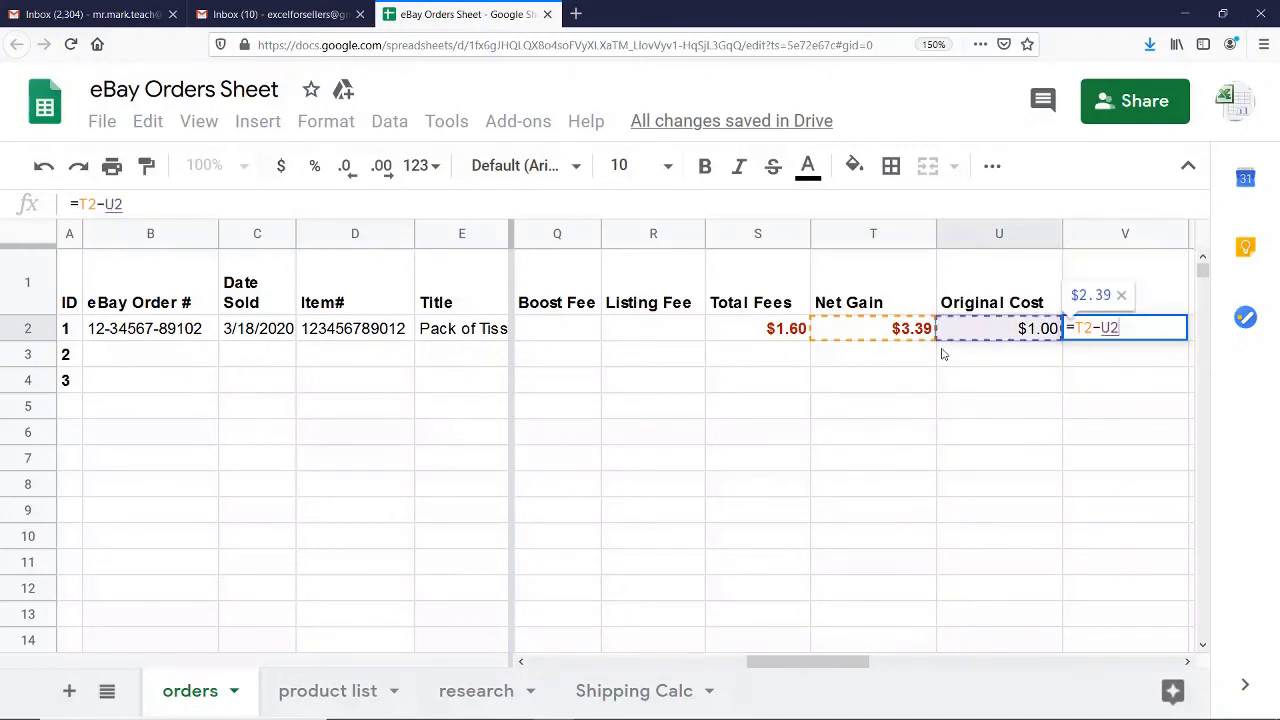
pyautogui.press('Return')
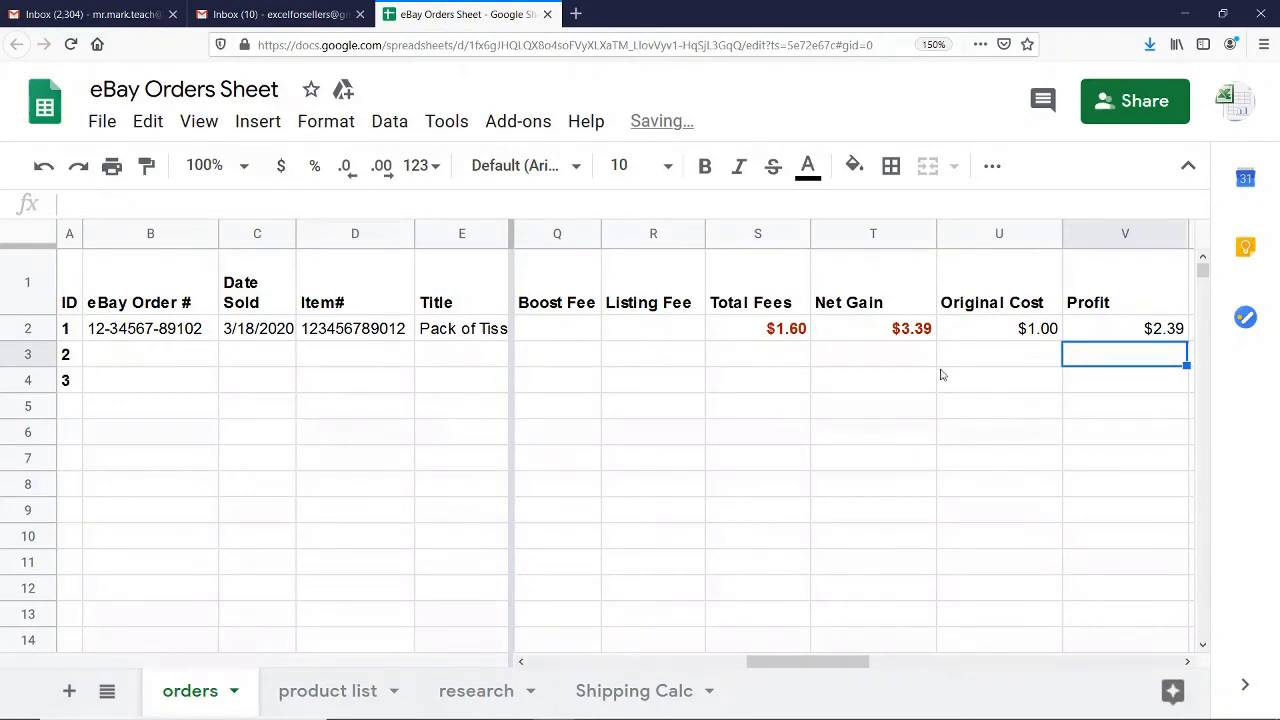
# Narrow the Net Gain and Original Cost columns to fit their headers more closely
pyautogui.click(1122, 326)
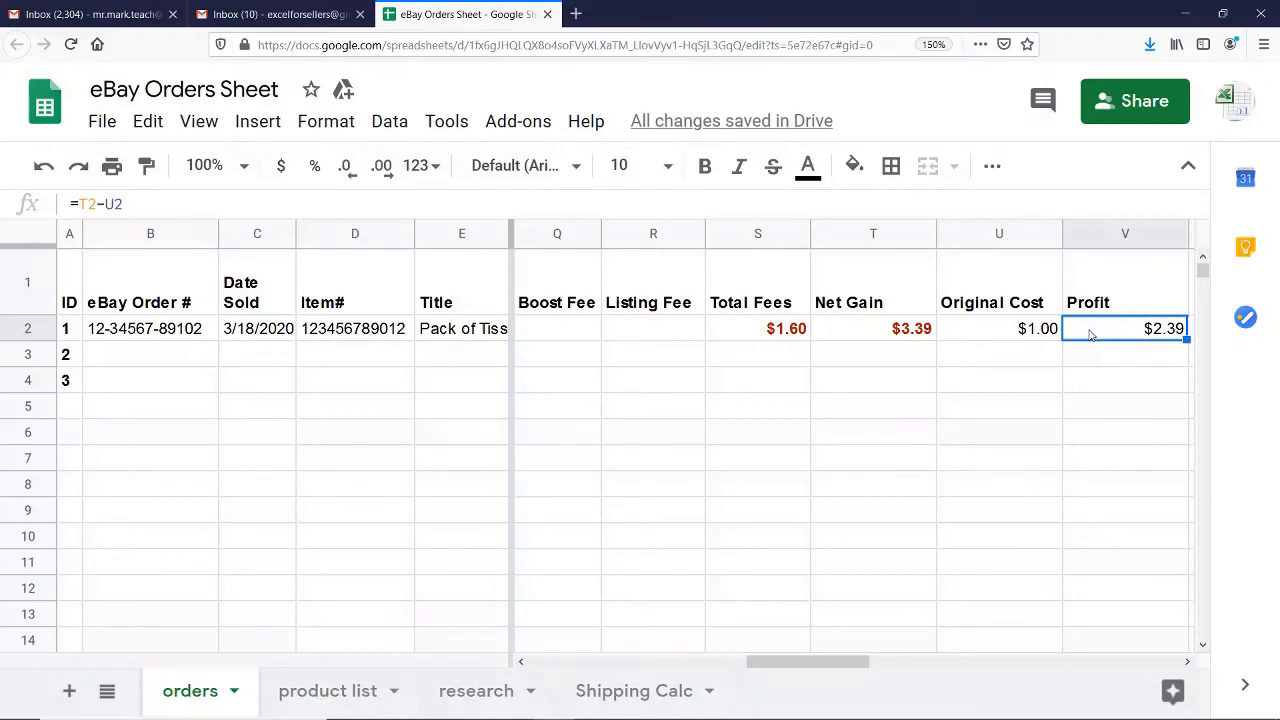
pyautogui.moveTo(936, 233); pyautogui.dragTo(903, 233)
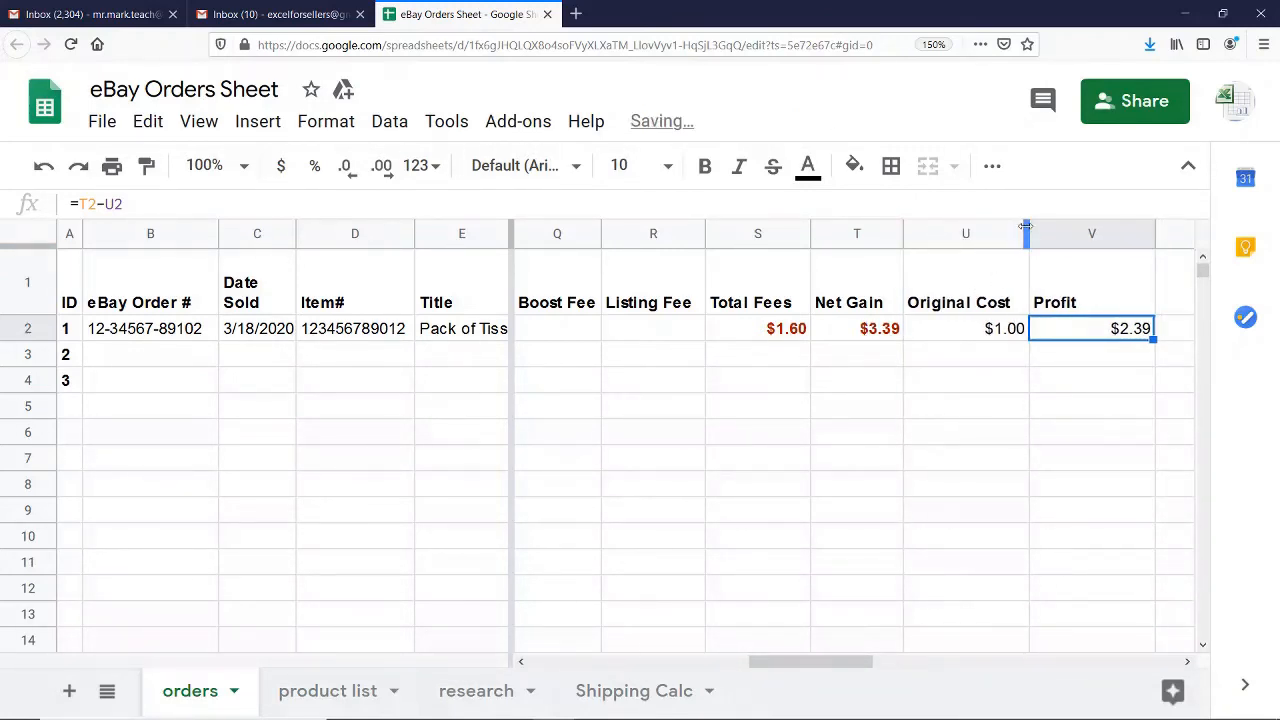
pyautogui.moveTo(1028, 233); pyautogui.dragTo(1020, 231)
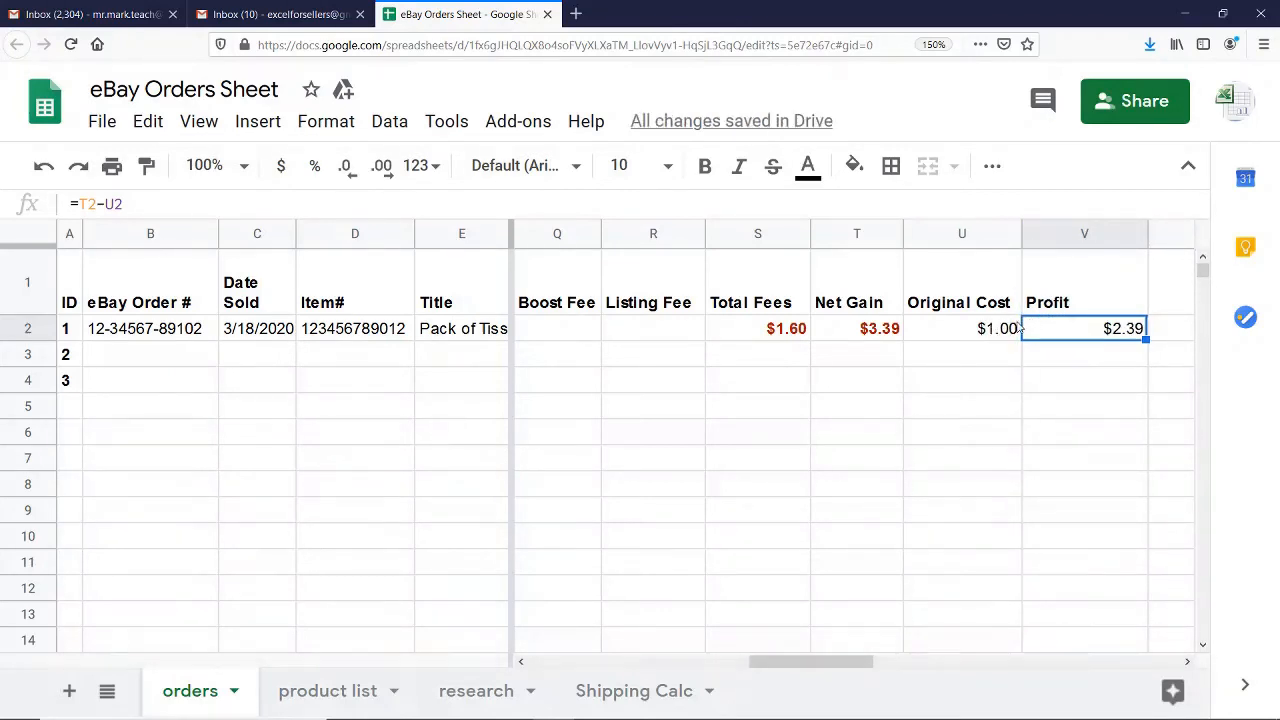
# Make the Profit amount for order ID 1 bold and dark red, matching the Net Gain amount
pyautogui.click(706, 168)
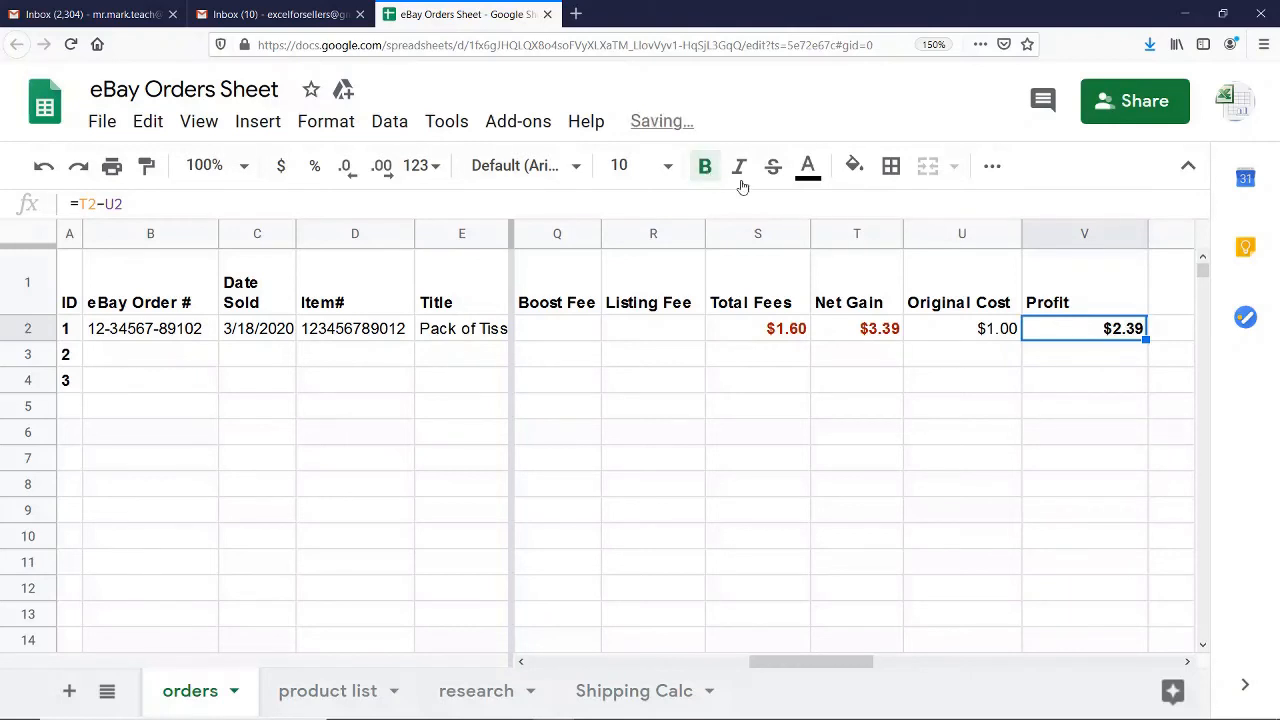
pyautogui.click(808, 166)
pyautogui.click(820, 394)
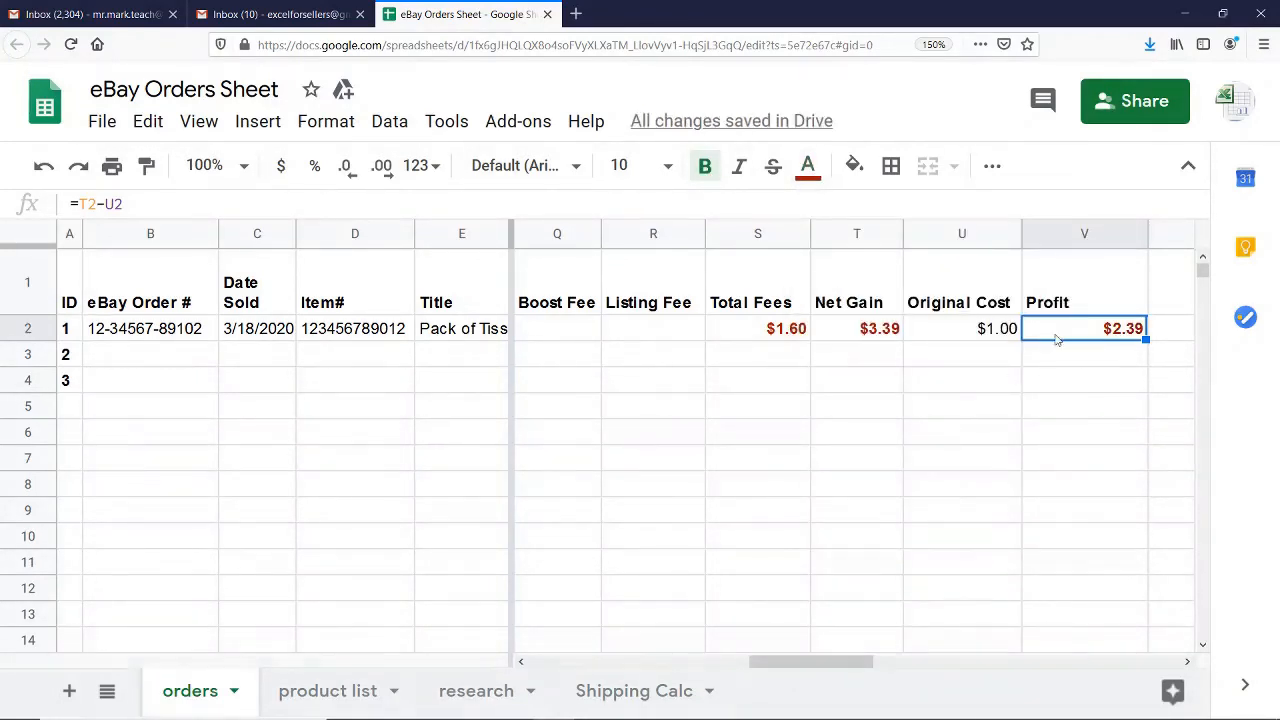
# Left-align the entire Profit column
pyautogui.click(1052, 236)
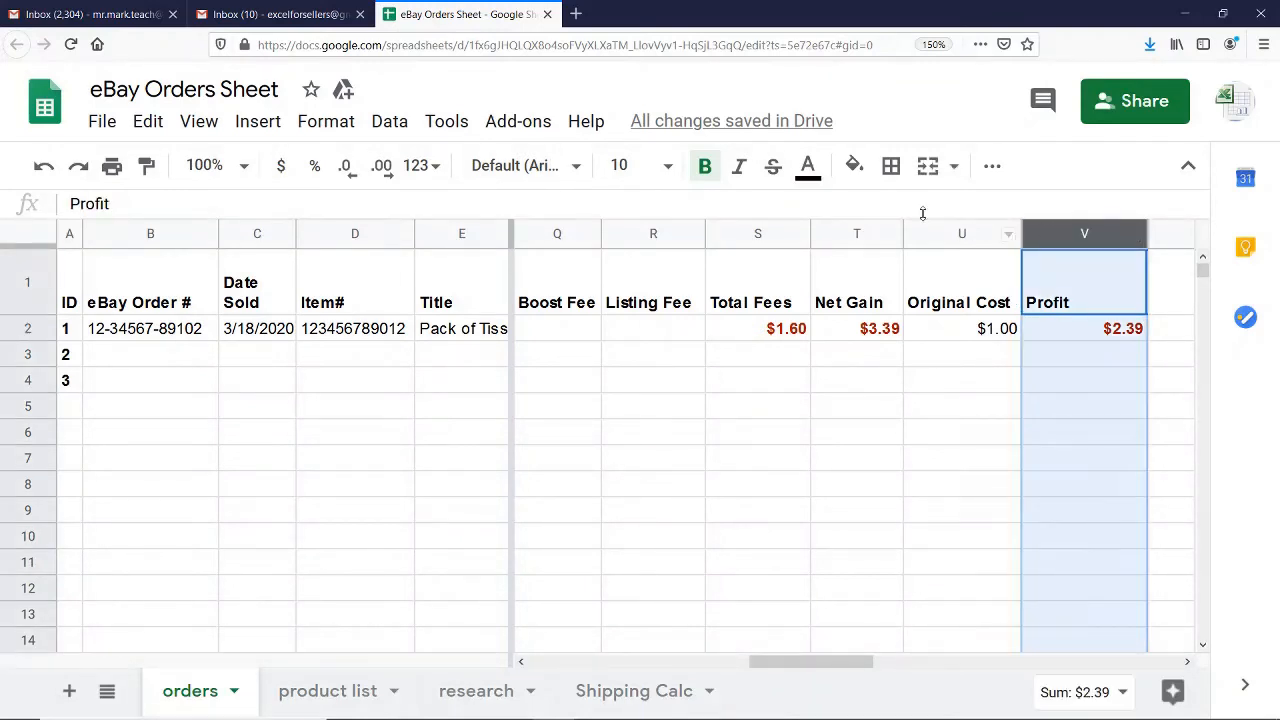
pyautogui.click(993, 168)
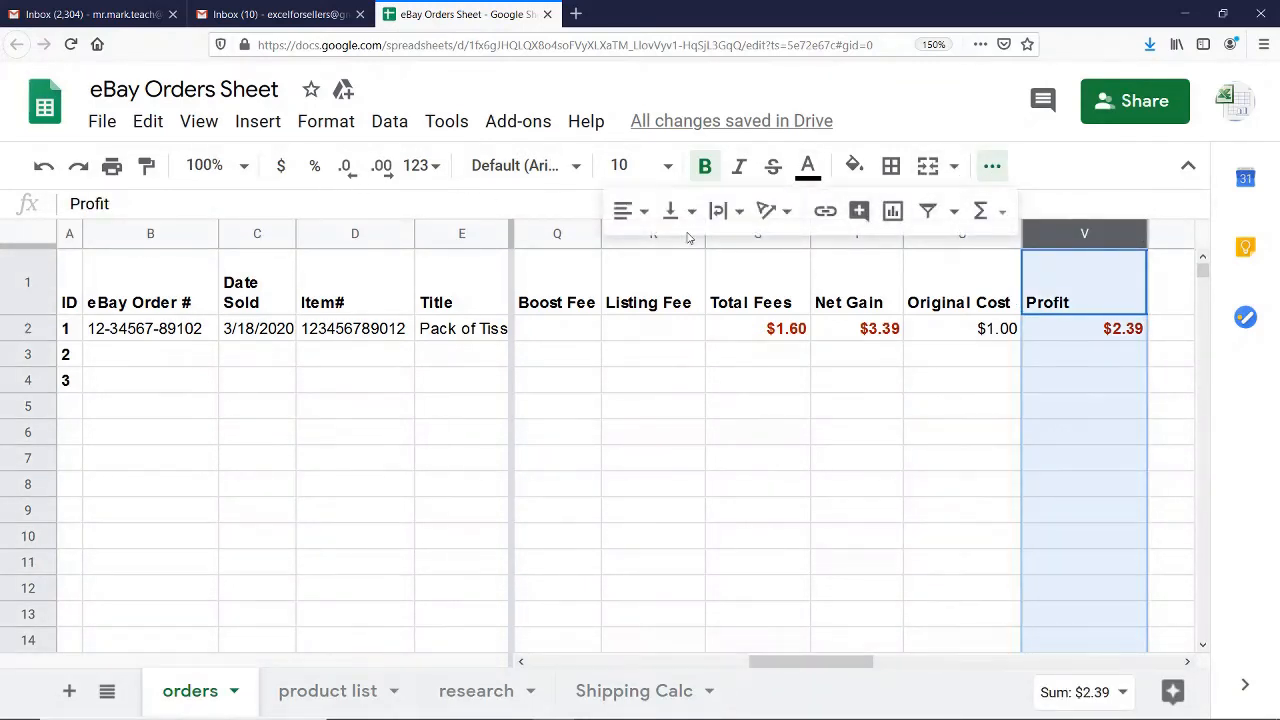
pyautogui.click(636, 211)
pyautogui.click(630, 256)
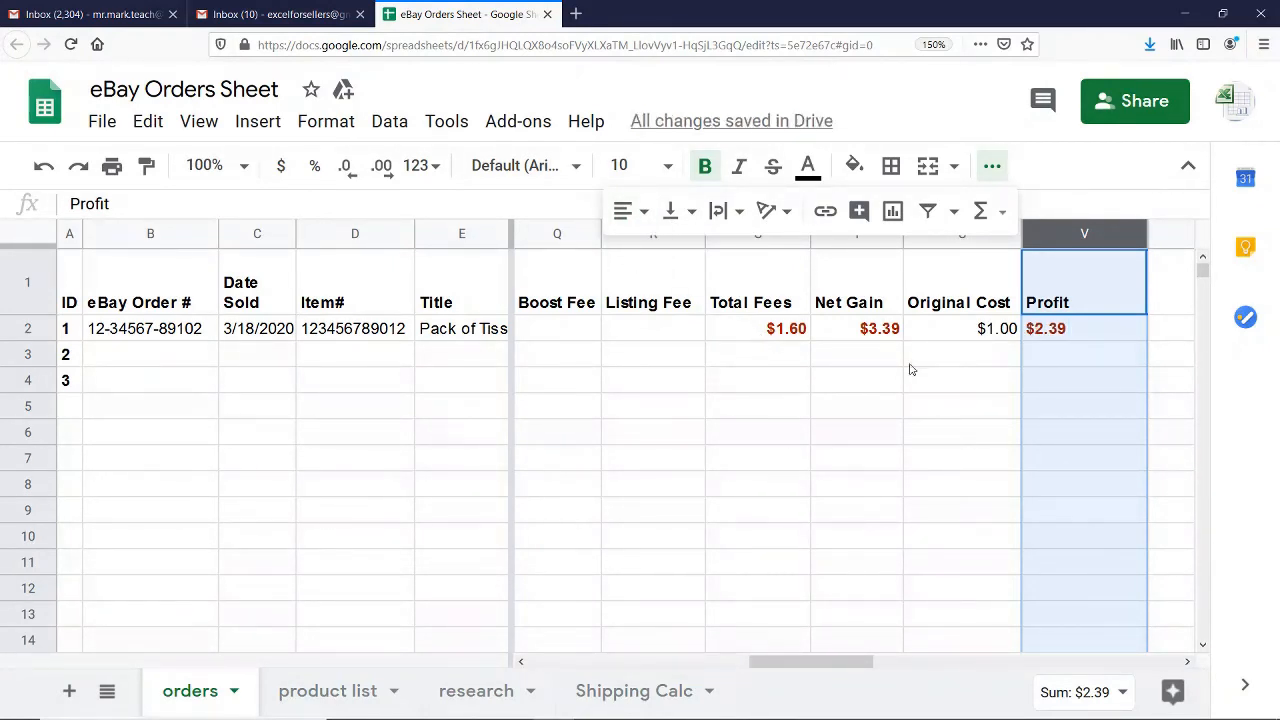
pyautogui.click(1076, 367)
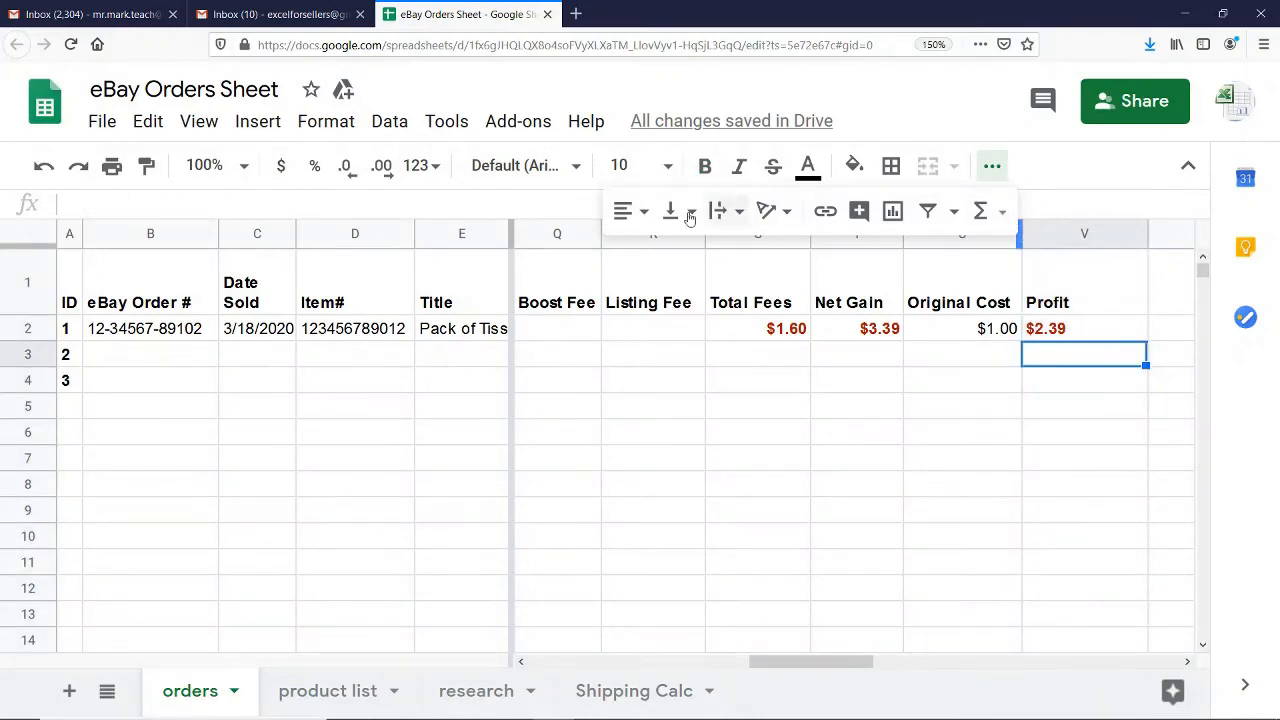
# Left-align the Total Fees, Net Gain and Original Cost amounts for order ID 1 (S2:U2)
pyautogui.click(997, 408)
pyautogui.moveTo(993, 338); pyautogui.dragTo(790, 336)
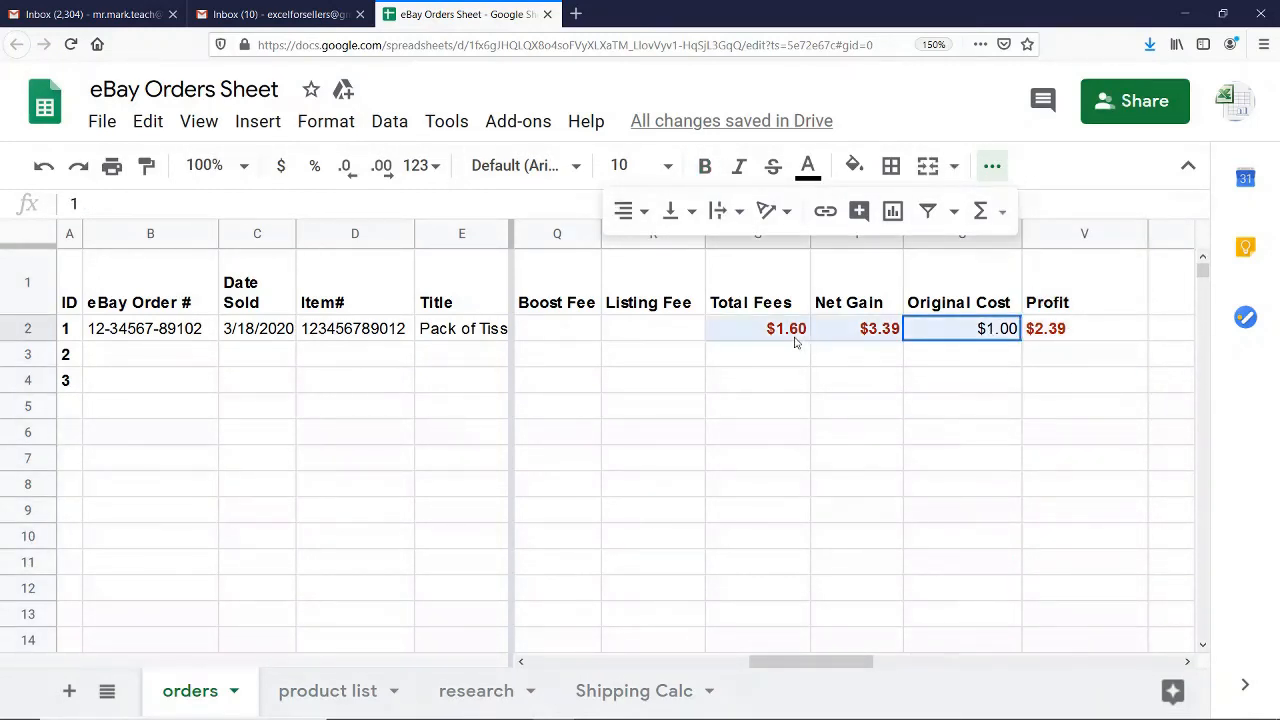
pyautogui.click(625, 210)
pyautogui.click(629, 254)
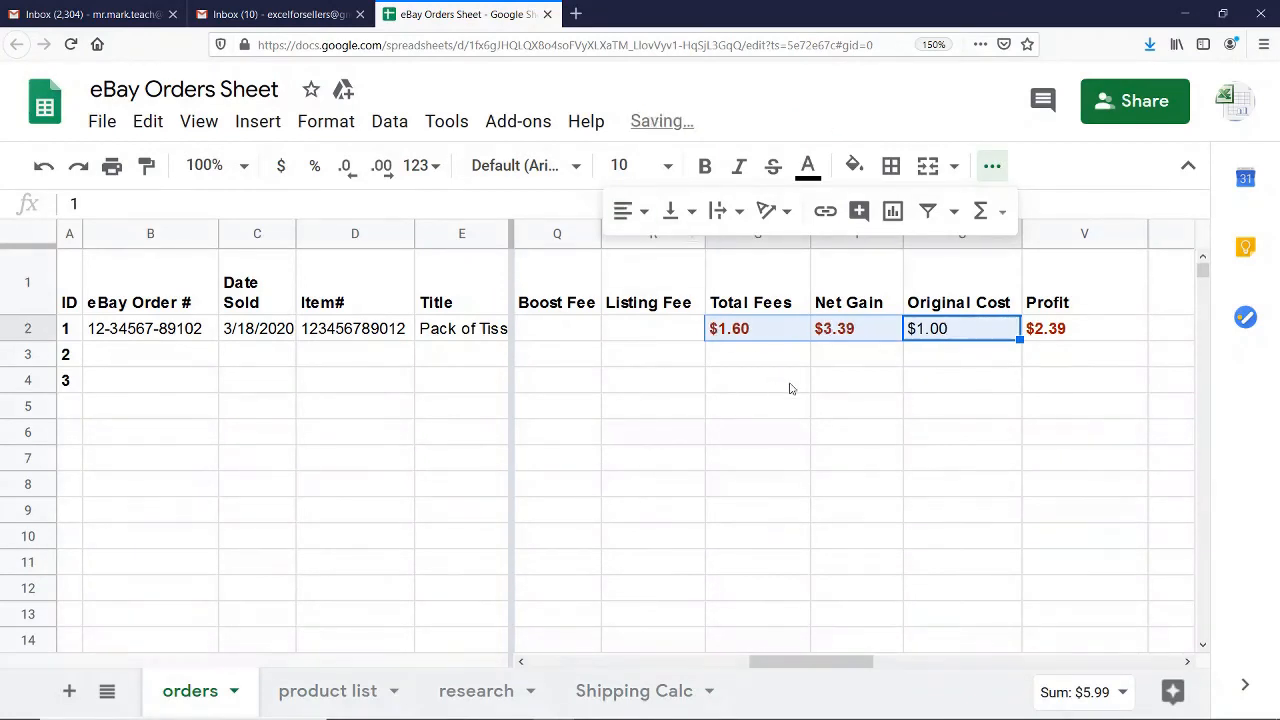
pyautogui.click(977, 337)
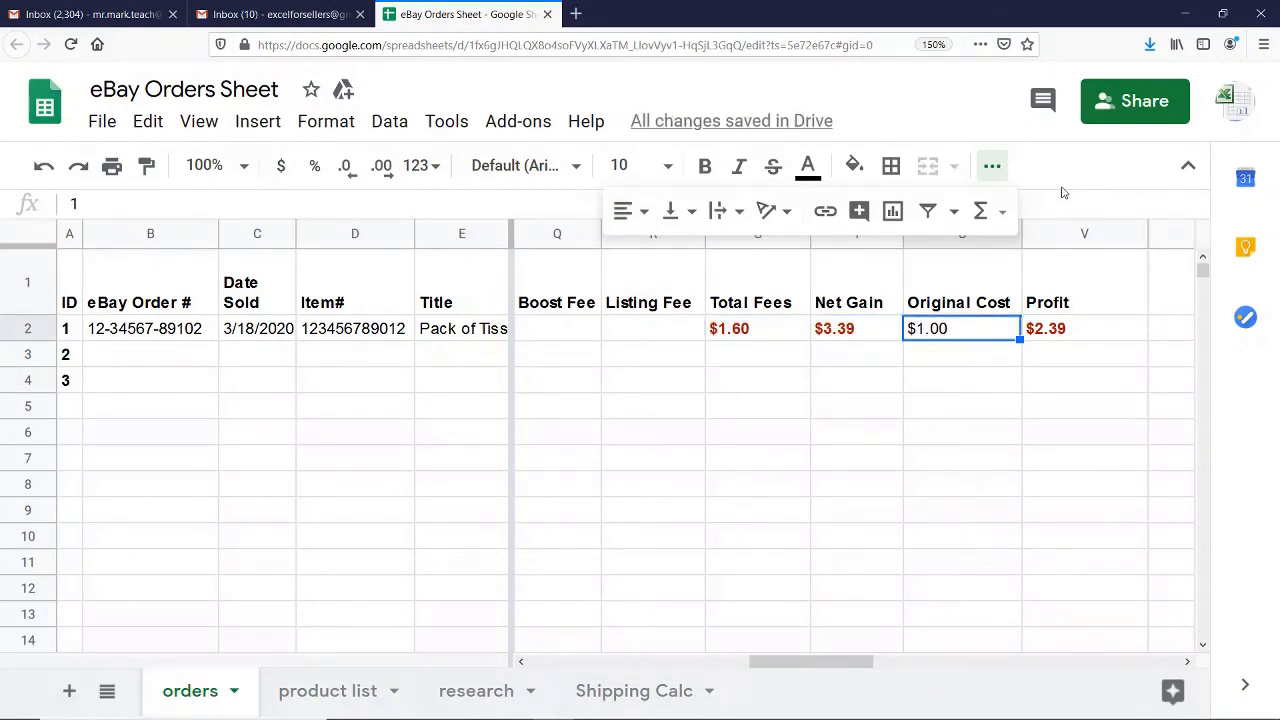
# Review the cells of order ID 1's row from Profit back to Tracking#, checking their values and formulas
pyautogui.click(1072, 330)
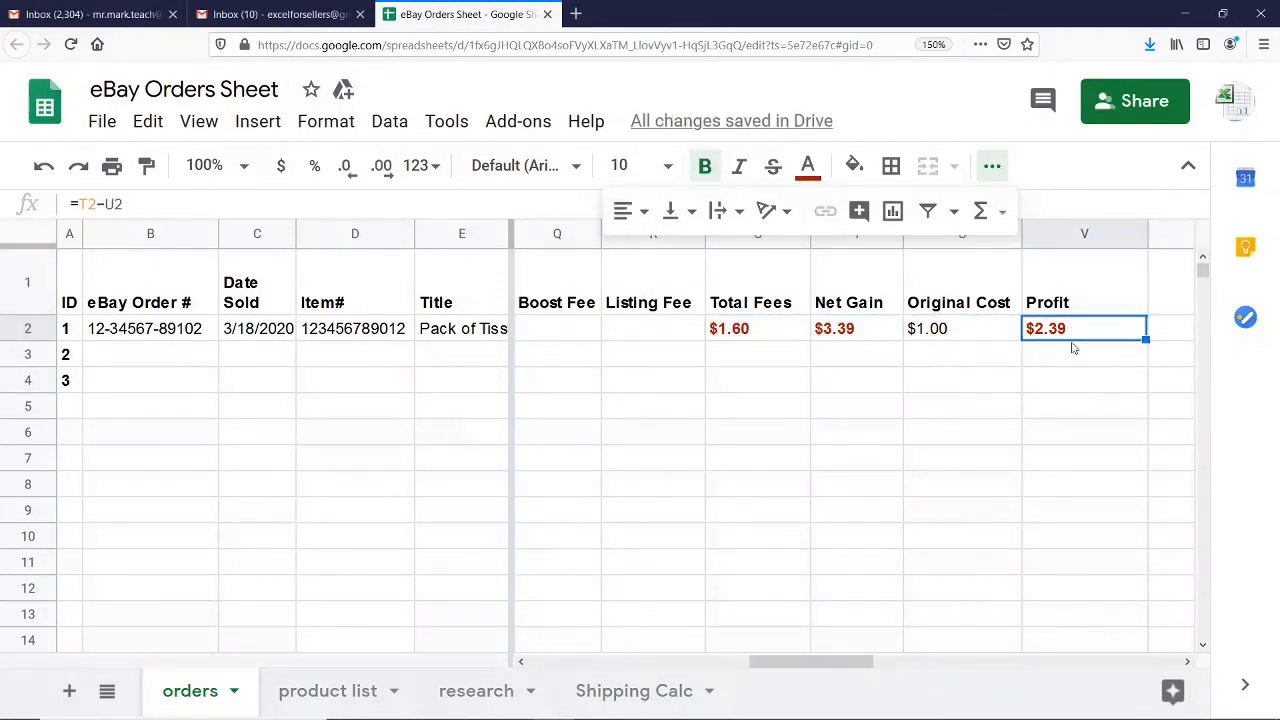
pyautogui.press('Left')
pyautogui.press('Left')
pyautogui.press('Left')
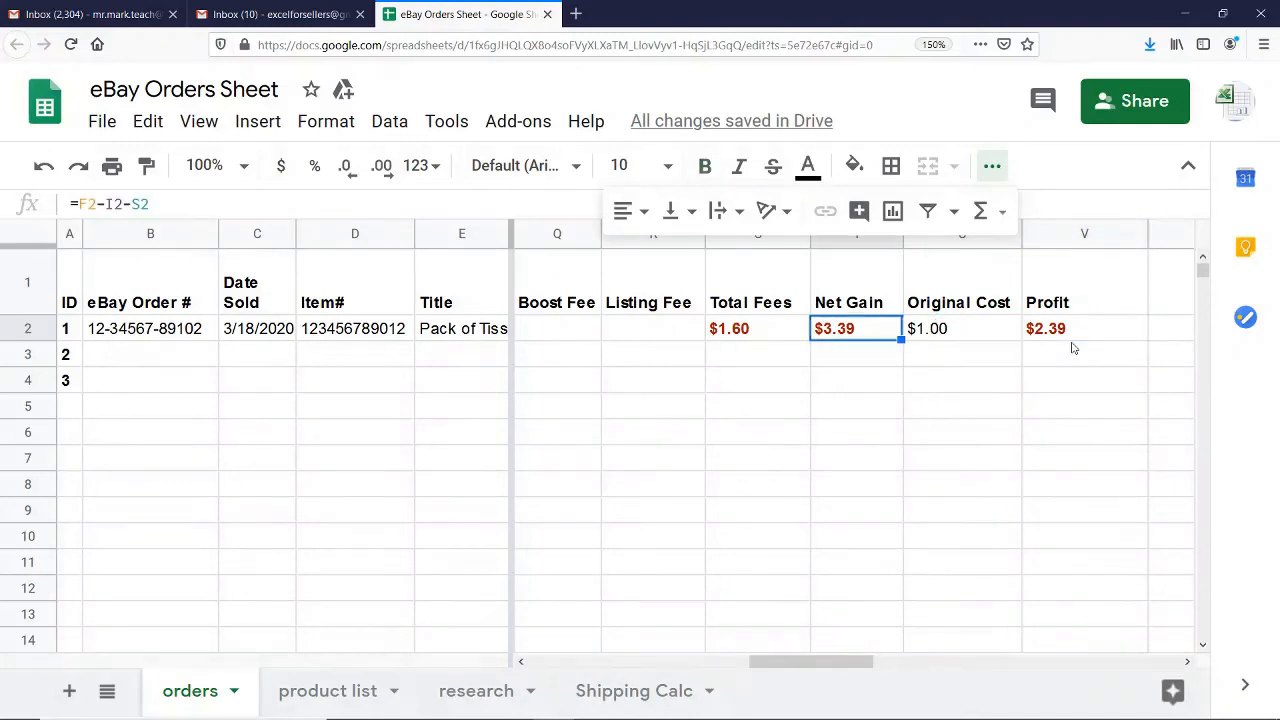
pyautogui.press('Left')
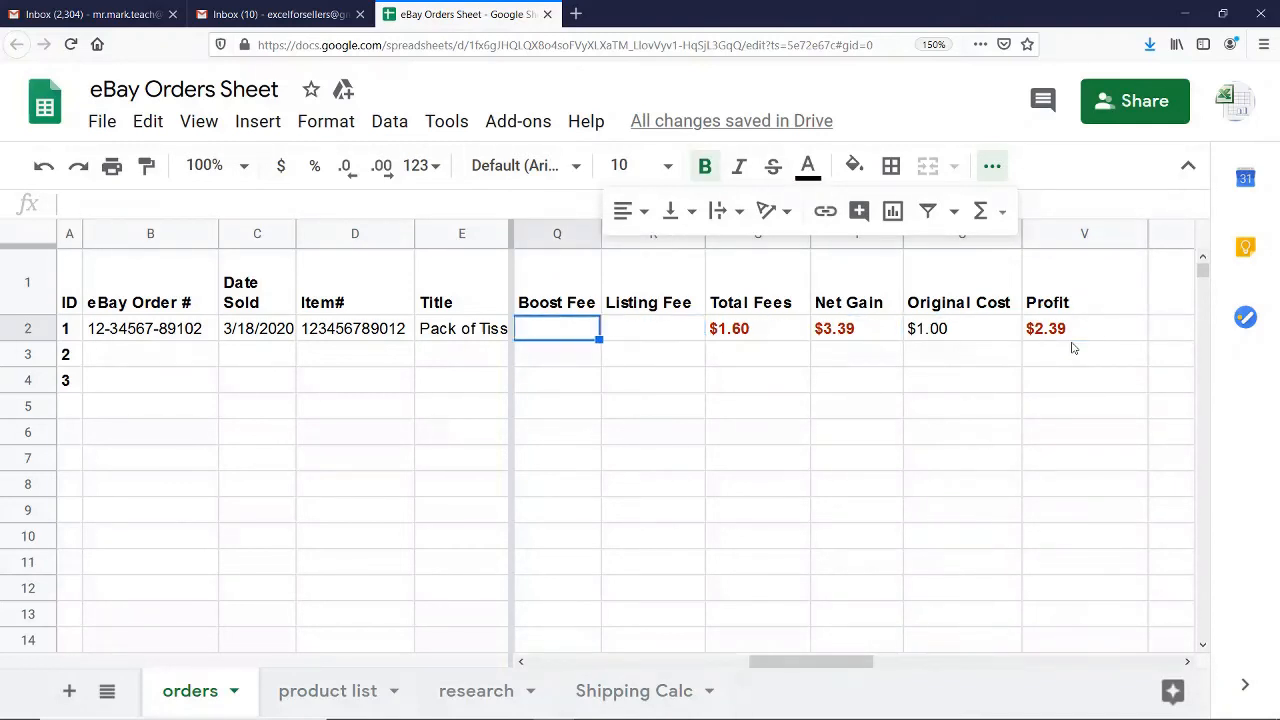
pyautogui.press('Right')
pyautogui.press('Right')
pyautogui.press('Right')
pyautogui.press('Right')
pyautogui.press('Right')
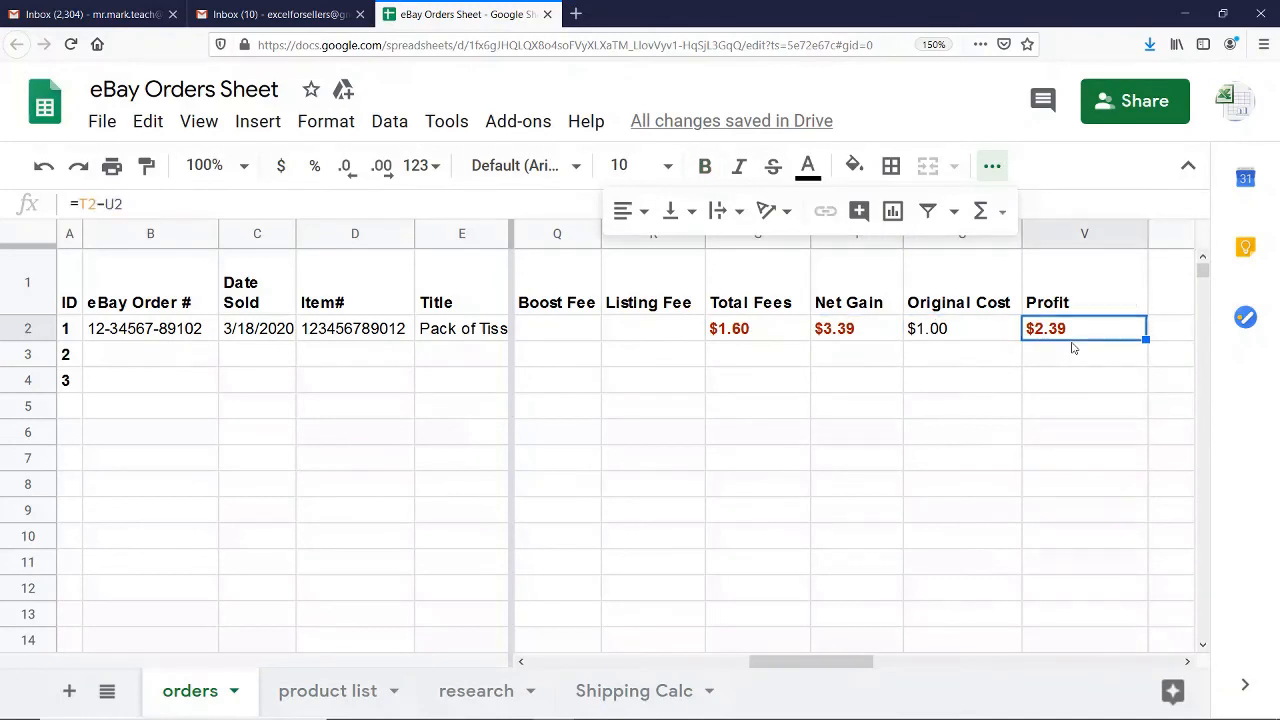
pyautogui.press('Left')
pyautogui.press('Left')
pyautogui.press('Left')
pyautogui.press('Left')
pyautogui.press('Left')
pyautogui.press('Left')
pyautogui.press('Left')
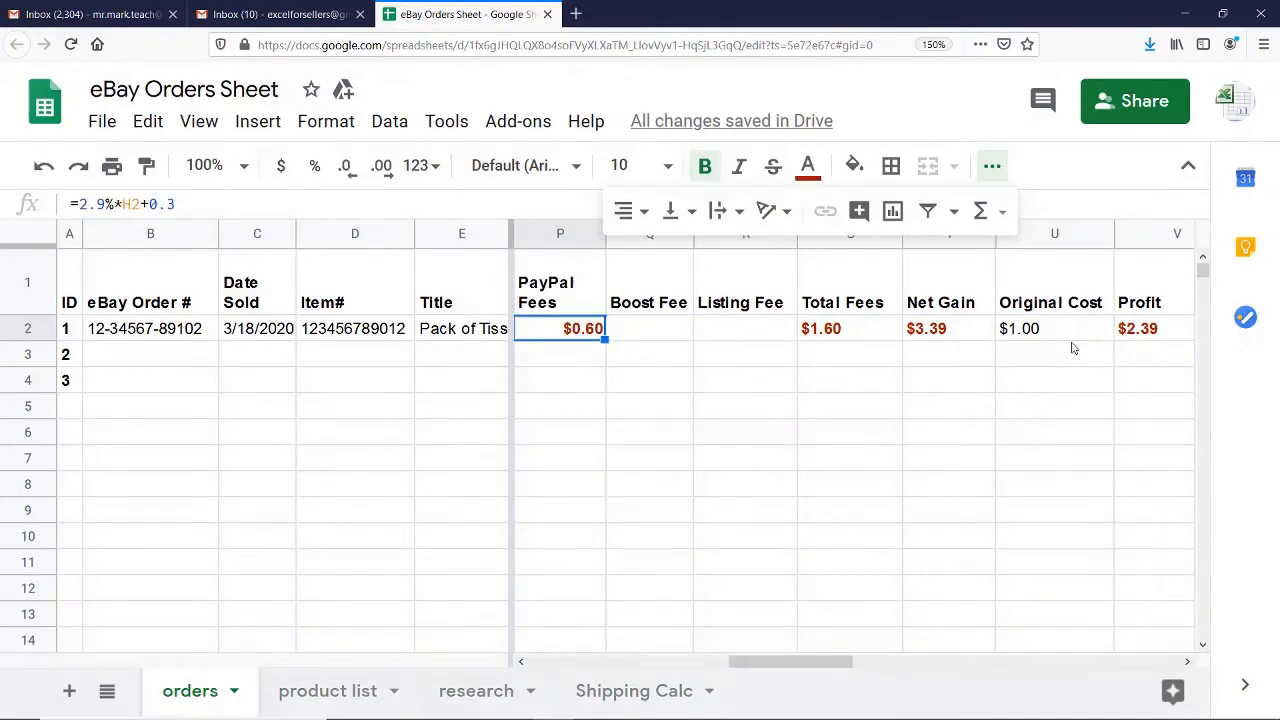
pyautogui.press('Left')
pyautogui.press('Left')
pyautogui.press('Left')
pyautogui.press('Left')
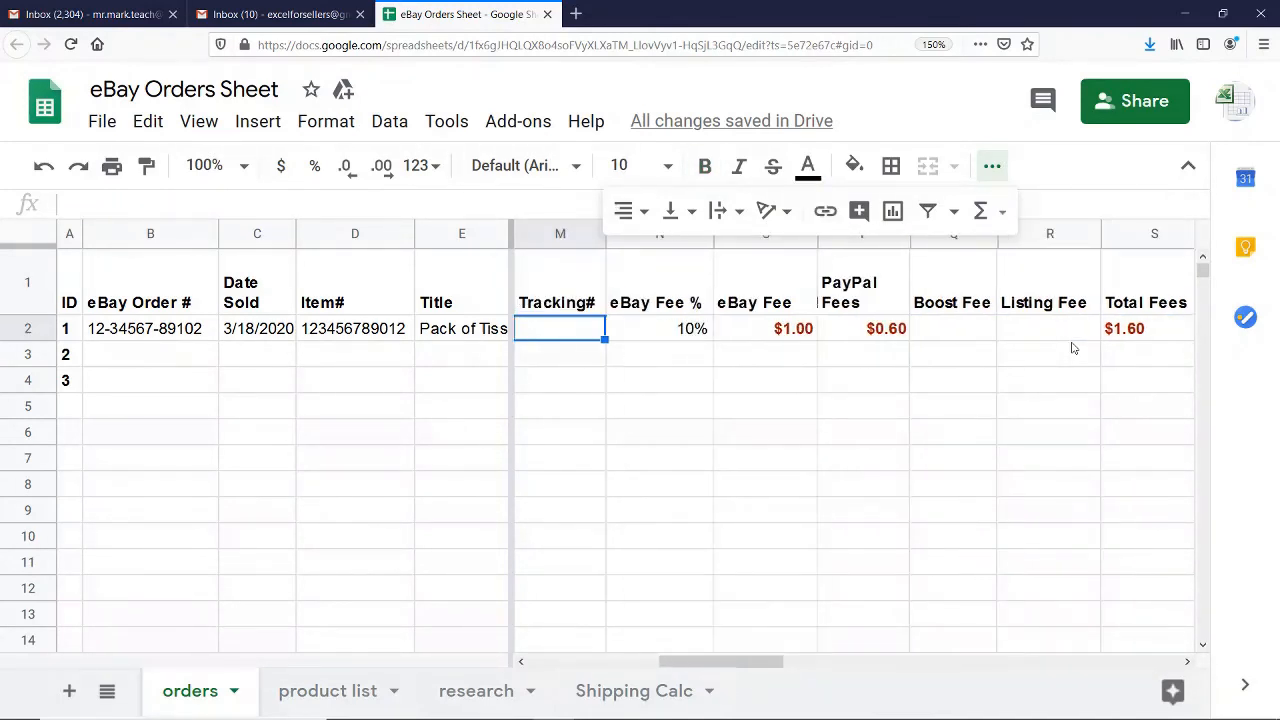
# Review the remaining cells of order ID 1's row from Tracking# back to Item#
pyautogui.press('Left')
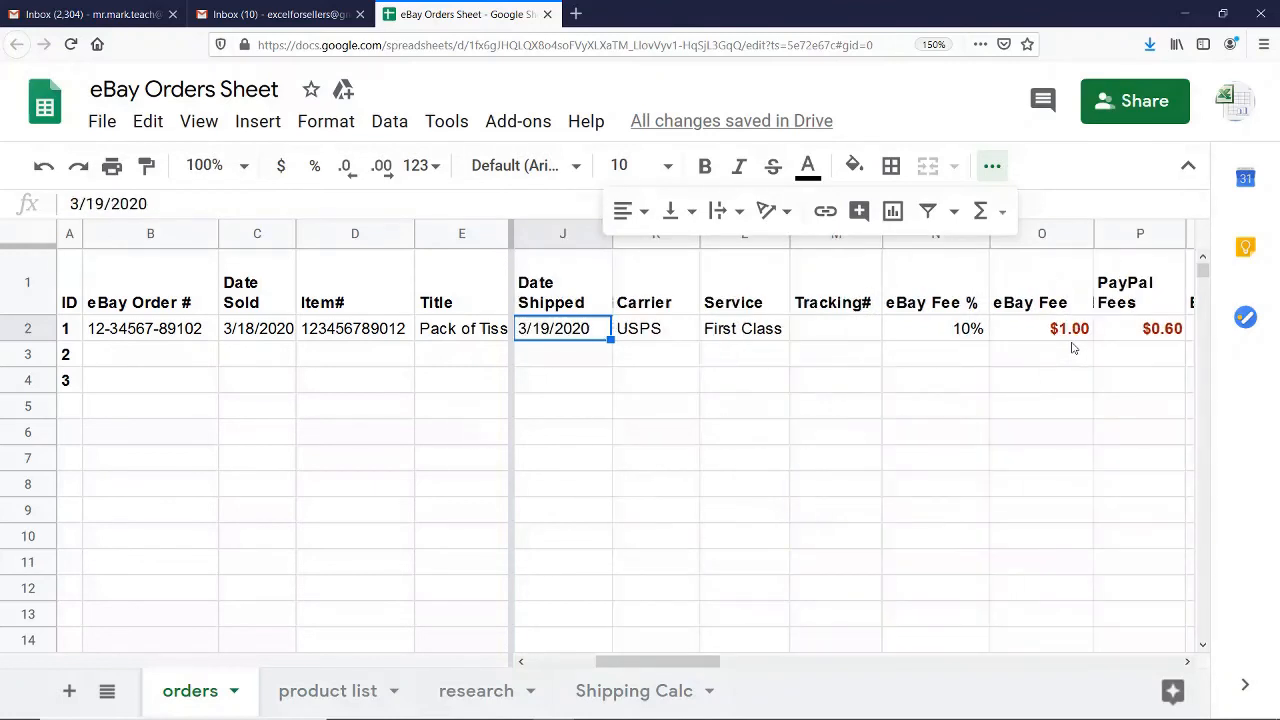
pyautogui.press('Left')
pyautogui.press('Left')
pyautogui.press('Left')
pyautogui.press('Left')
pyautogui.press('Left')
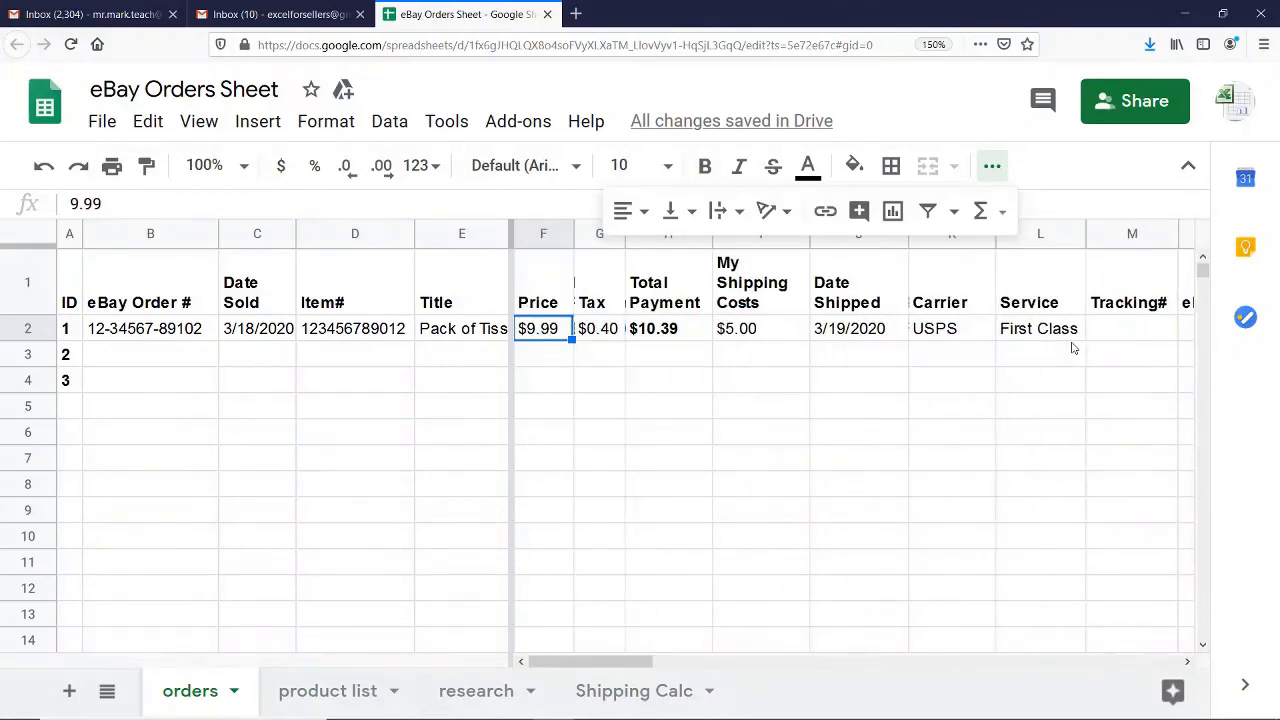
pyautogui.press('Left')
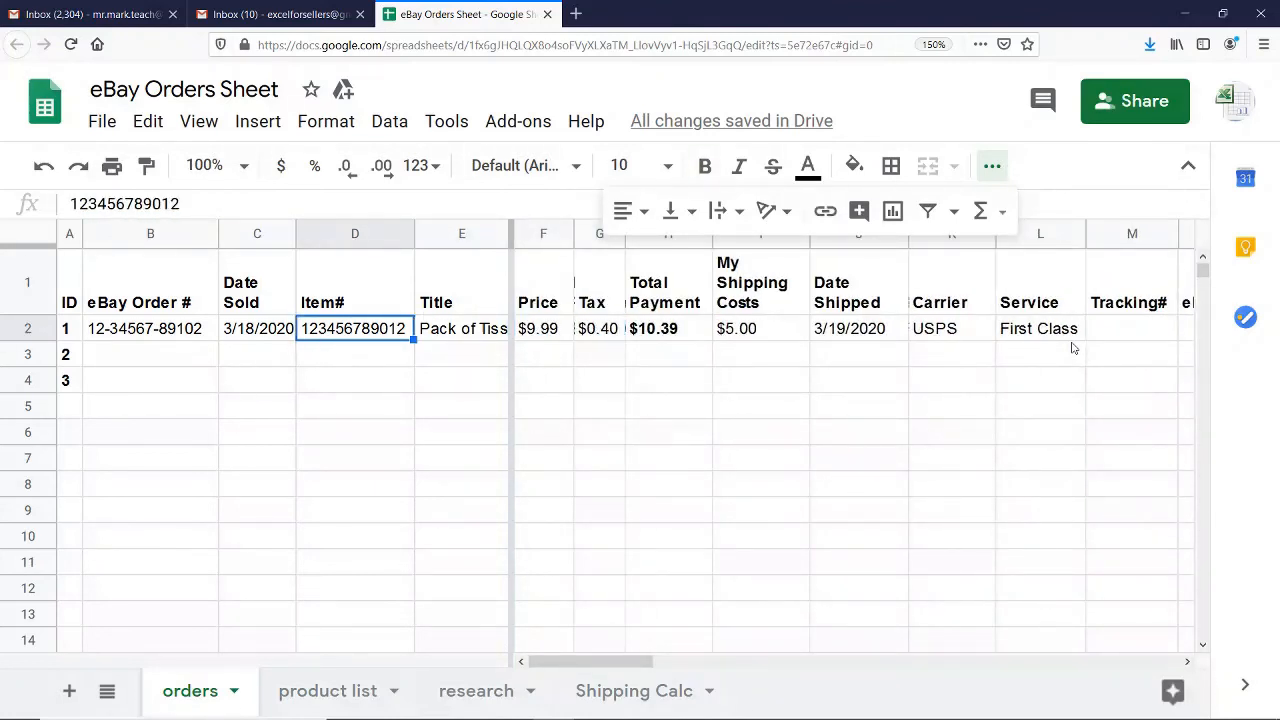
# Insert a blank column before the Price column, and delete that blank column again
pyautogui.click(535, 240)
pyautogui.rightClick(535, 241)
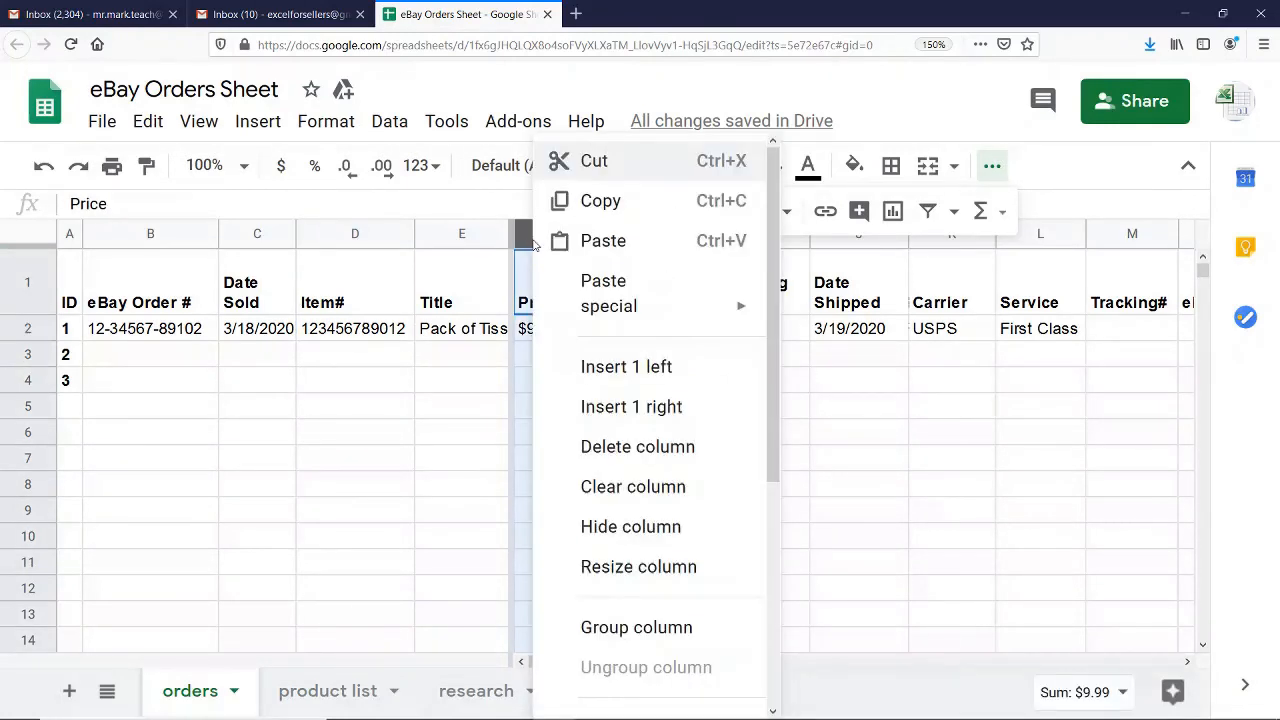
pyautogui.click(606, 366)
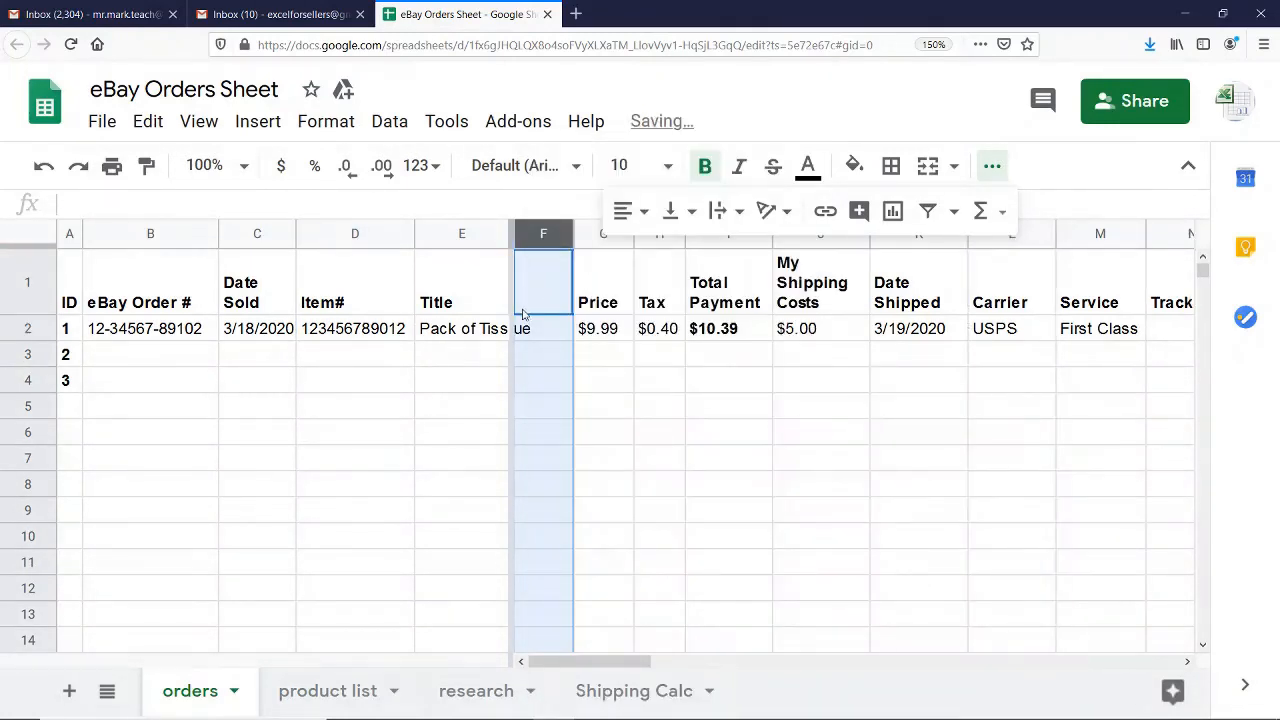
pyautogui.rightClick(530, 233)
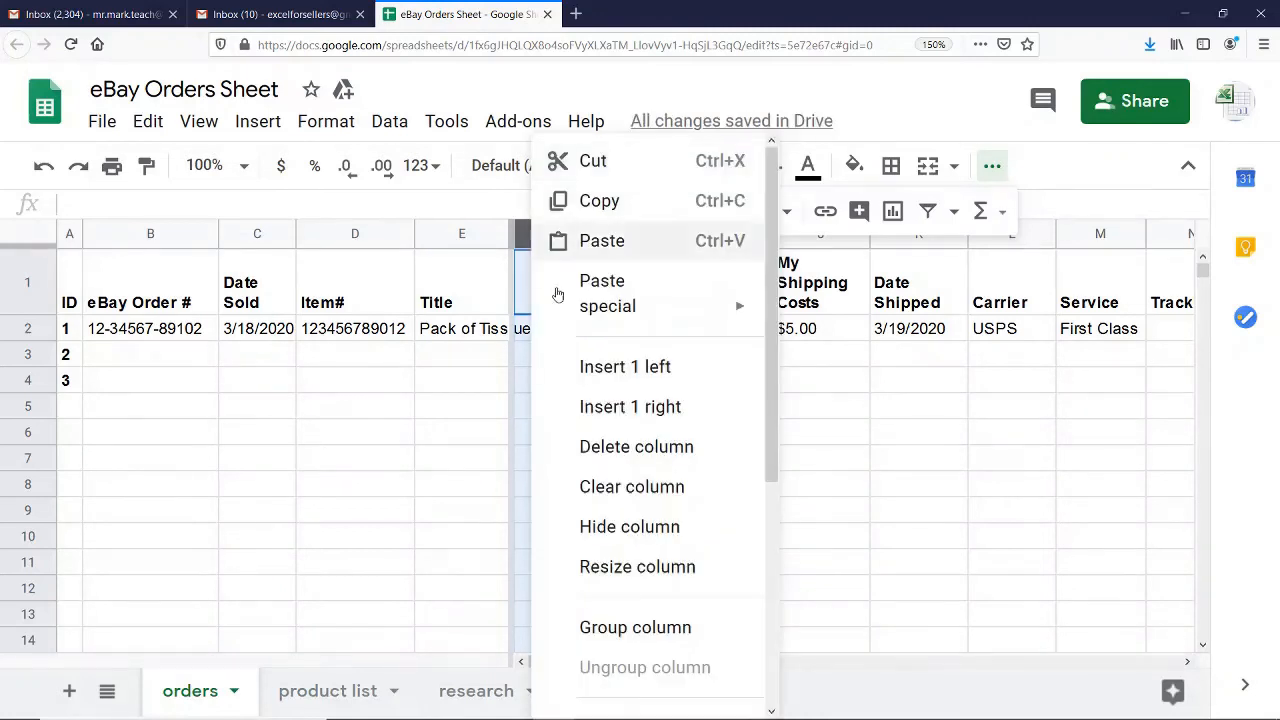
pyautogui.click(606, 446)
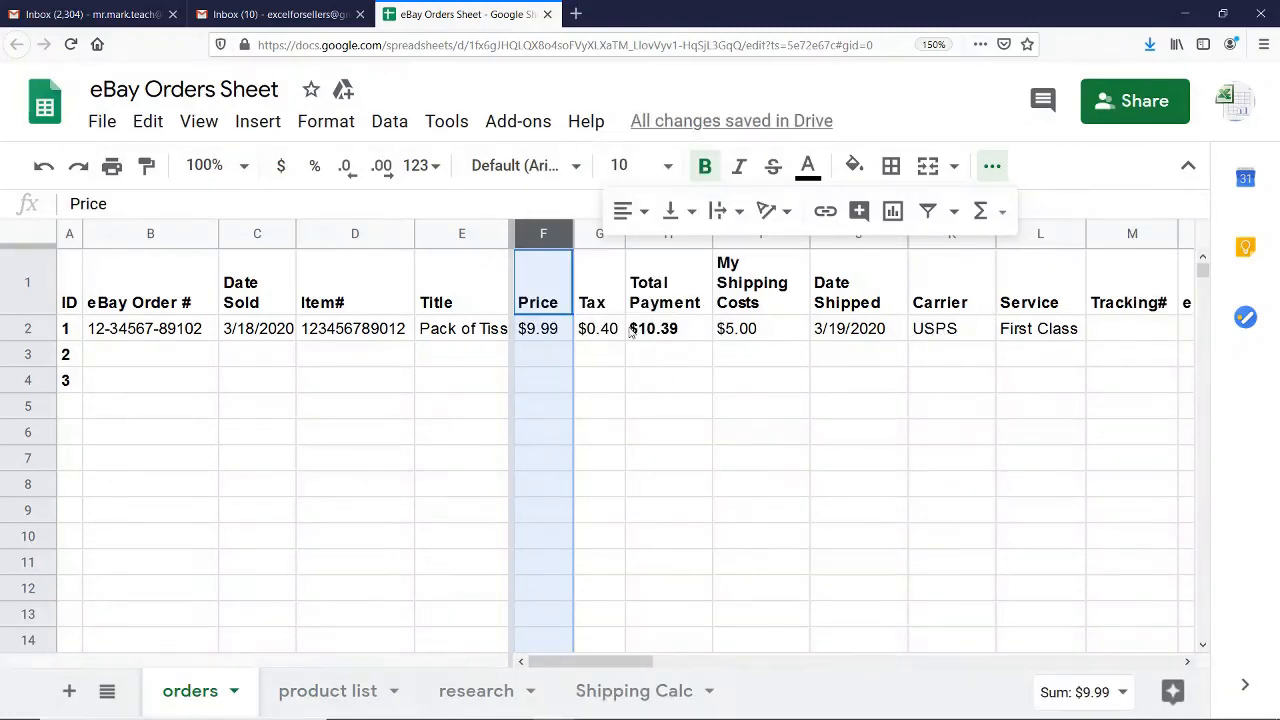
# Widen the Title column slightly so that the title "Pack of Tissue" fits completely
pyautogui.click(542, 331)
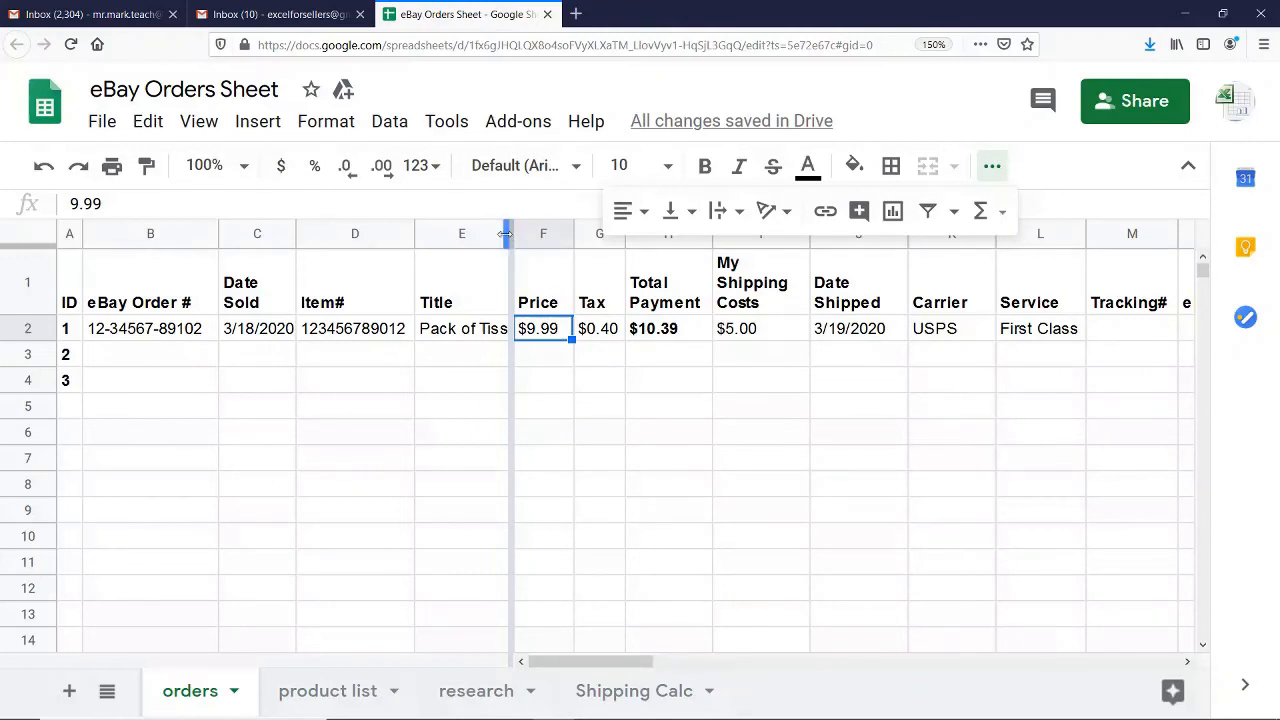
pyautogui.moveTo(505, 233); pyautogui.dragTo(521, 233)
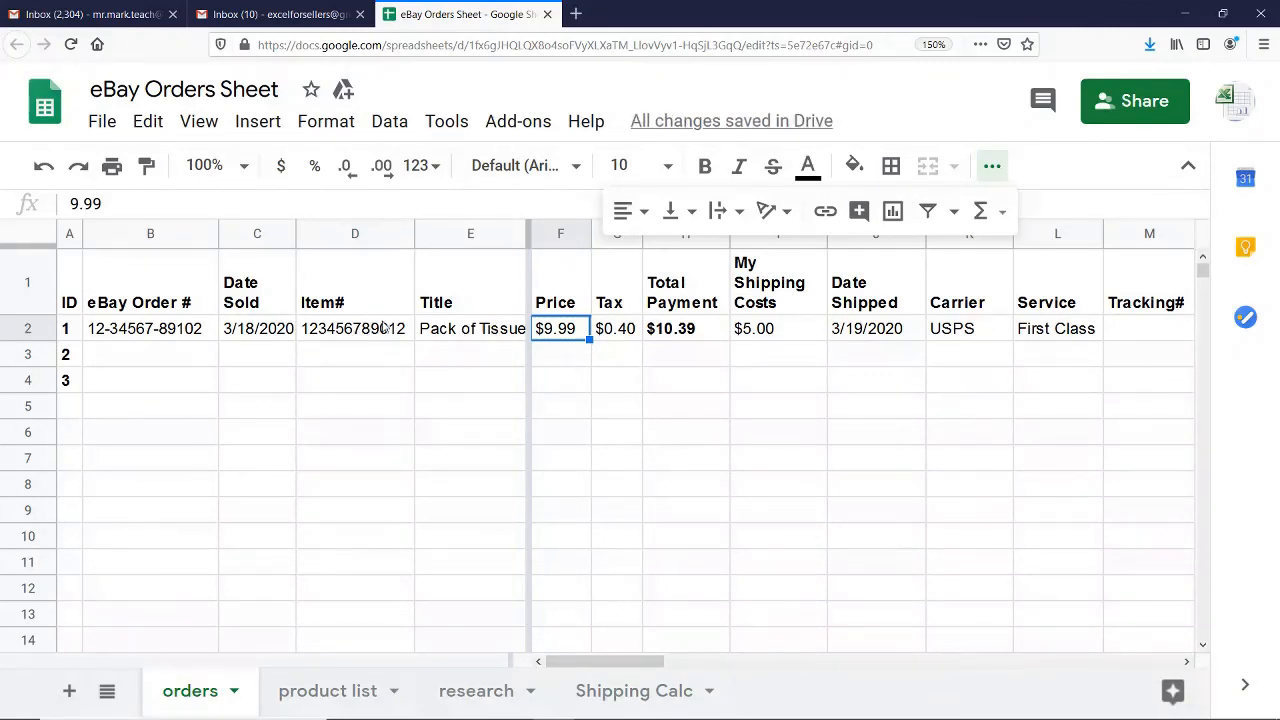
pyautogui.click(160, 355)
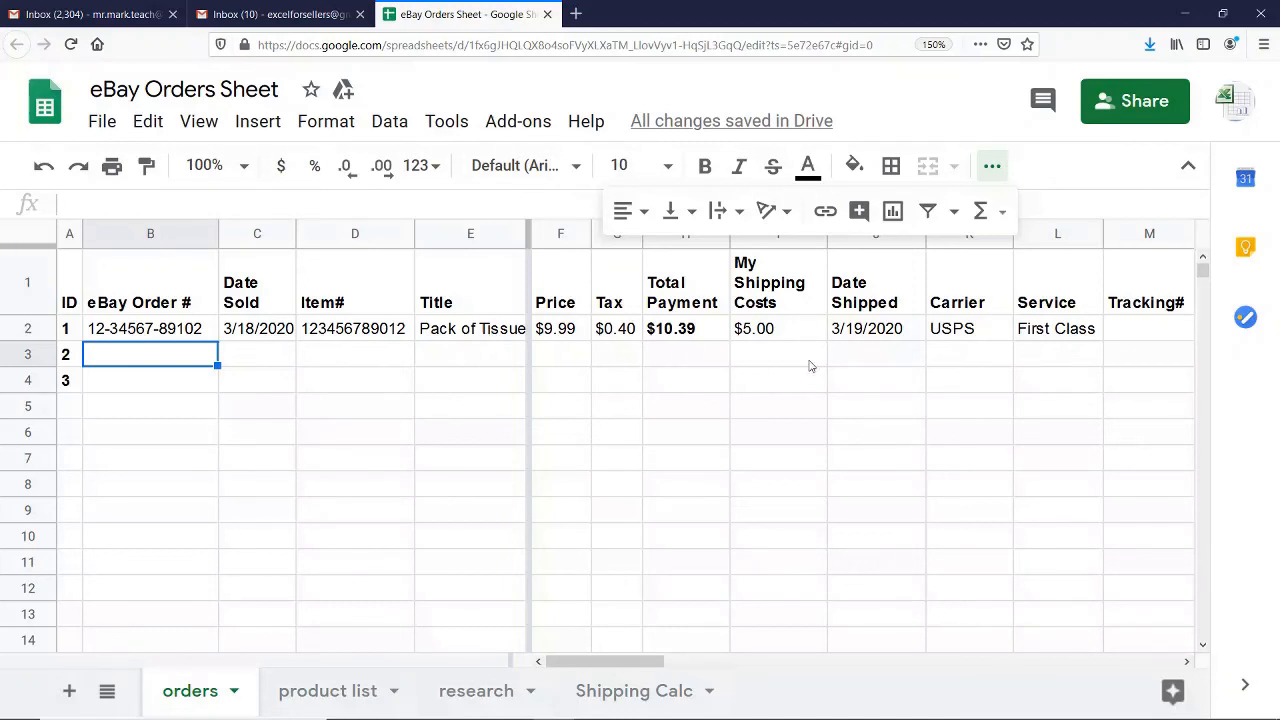
pyautogui.click(558, 331)
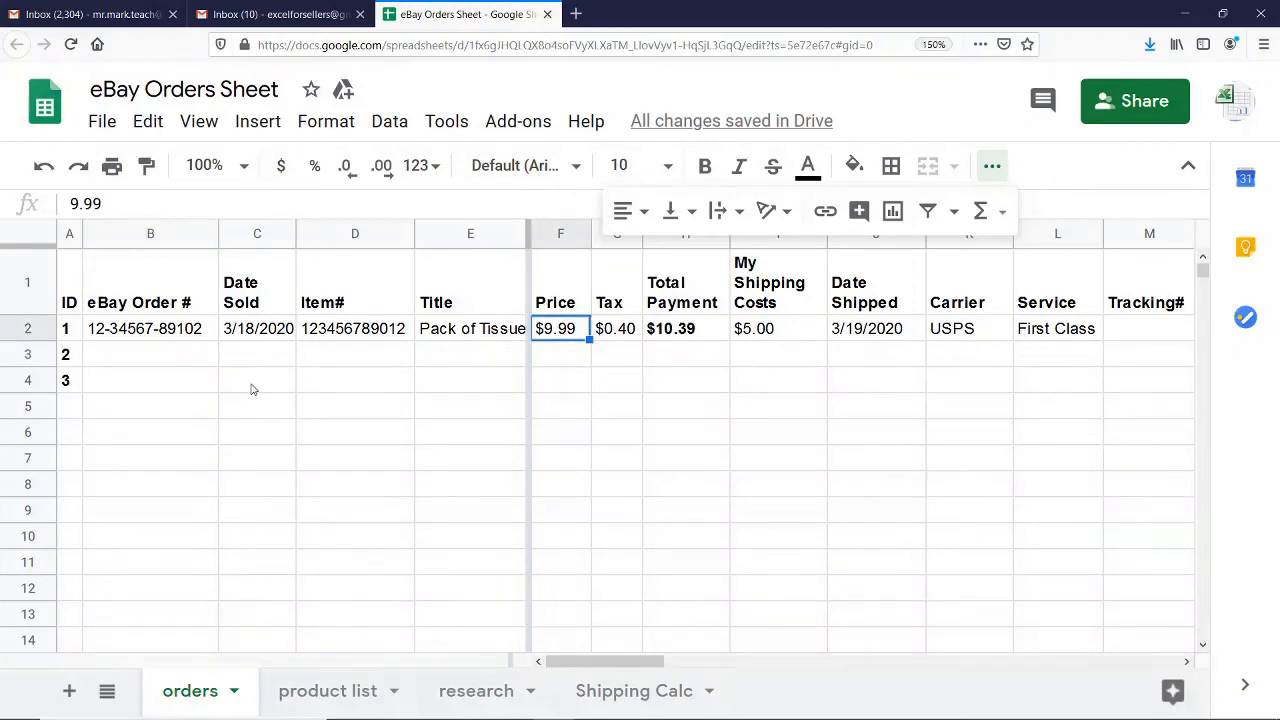
pyautogui.click(172, 363)
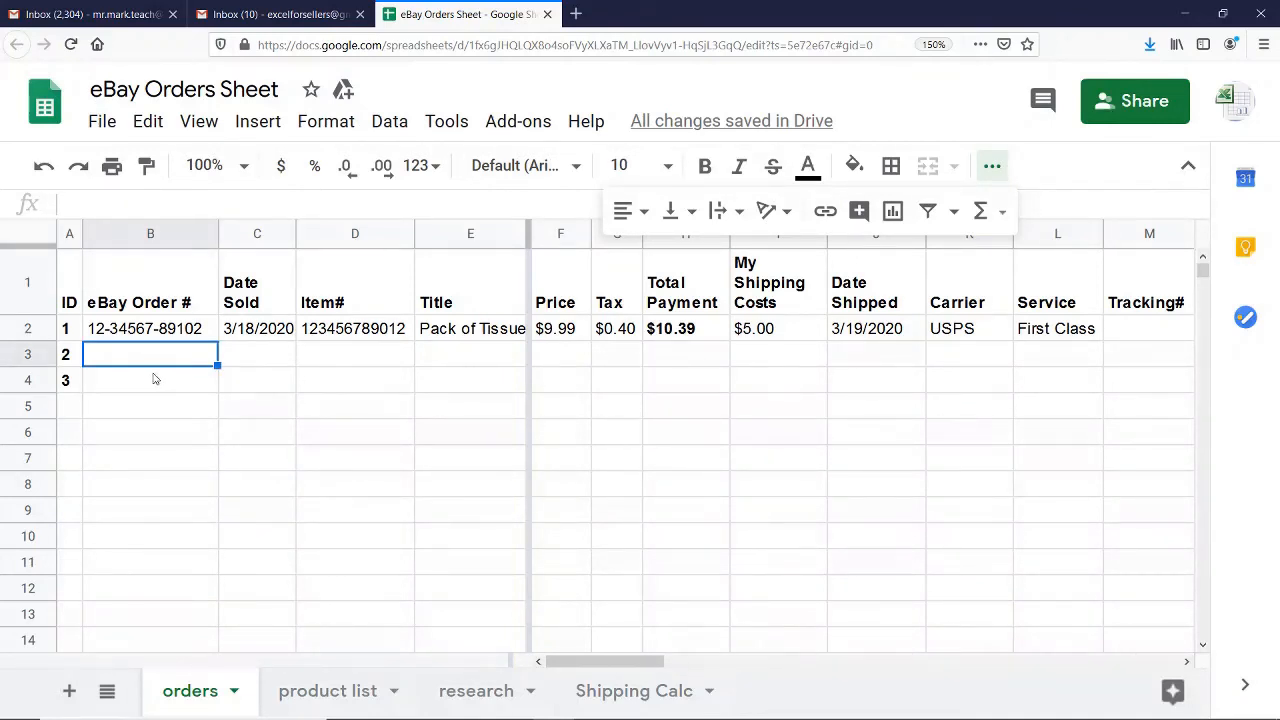
# View the file formats in which the spreadsheet can be downloaded, without downloading it
pyautogui.click(102, 122)
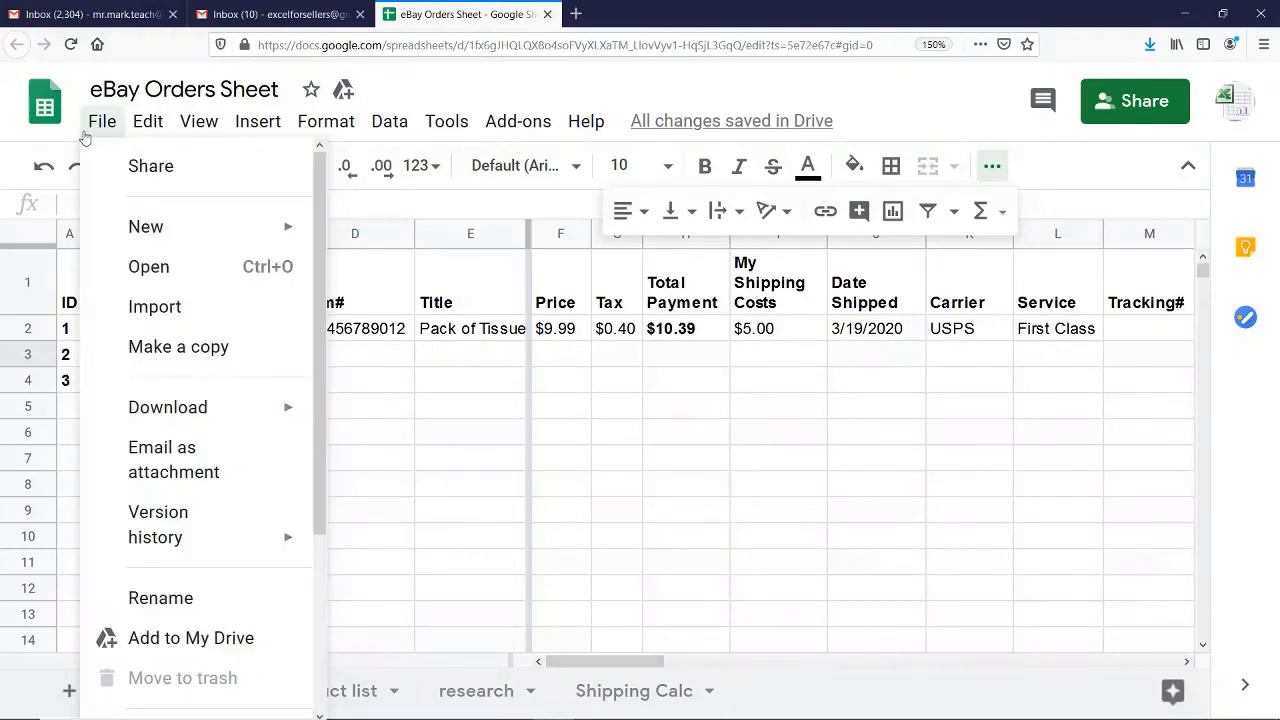
pyautogui.moveTo(223, 418)
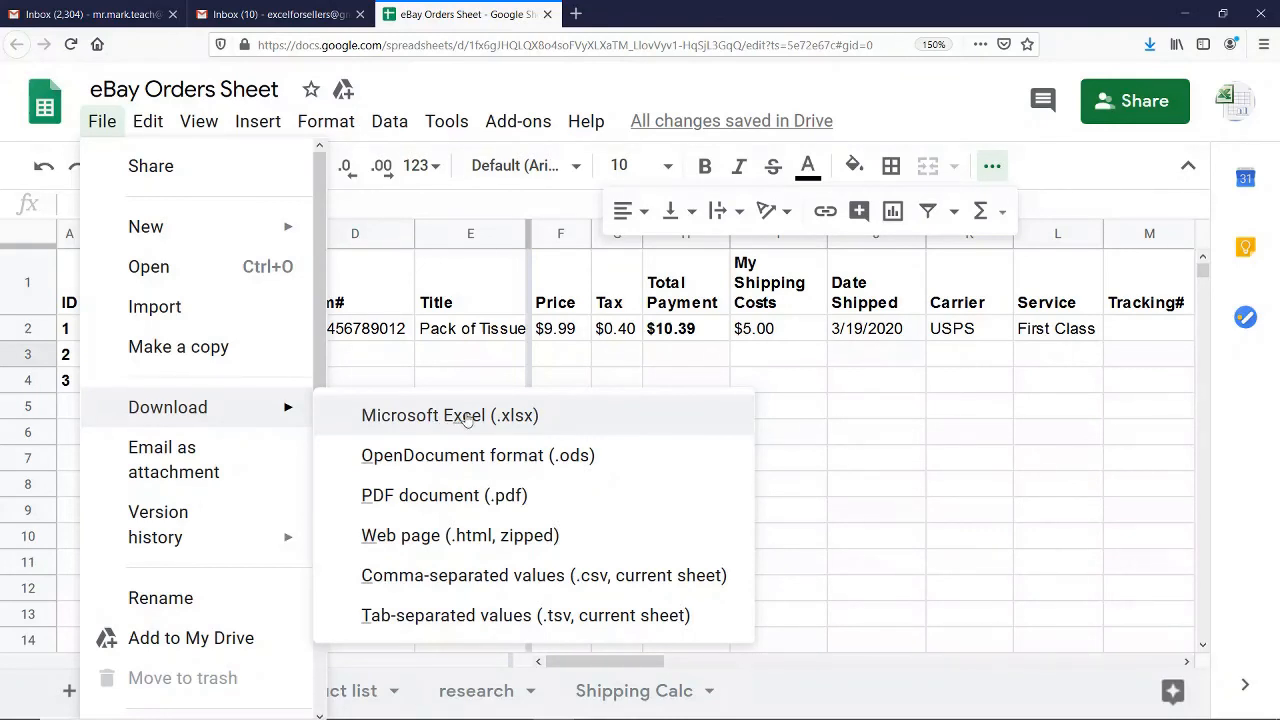
pyautogui.click(583, 360)
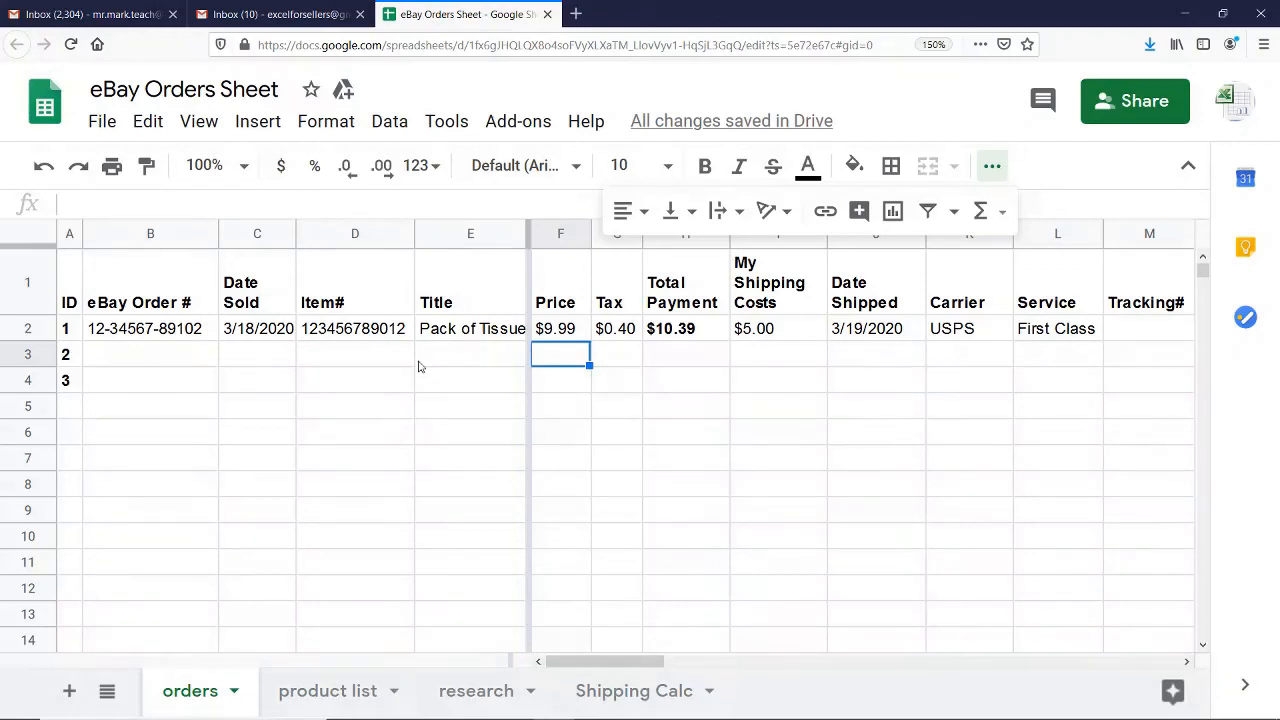
# Fill the eBay Order # series from order ID 1 down to the rows of IDs 2 and 3 (B3:B4)
pyautogui.click(188, 362)
pyautogui.click(163, 392)
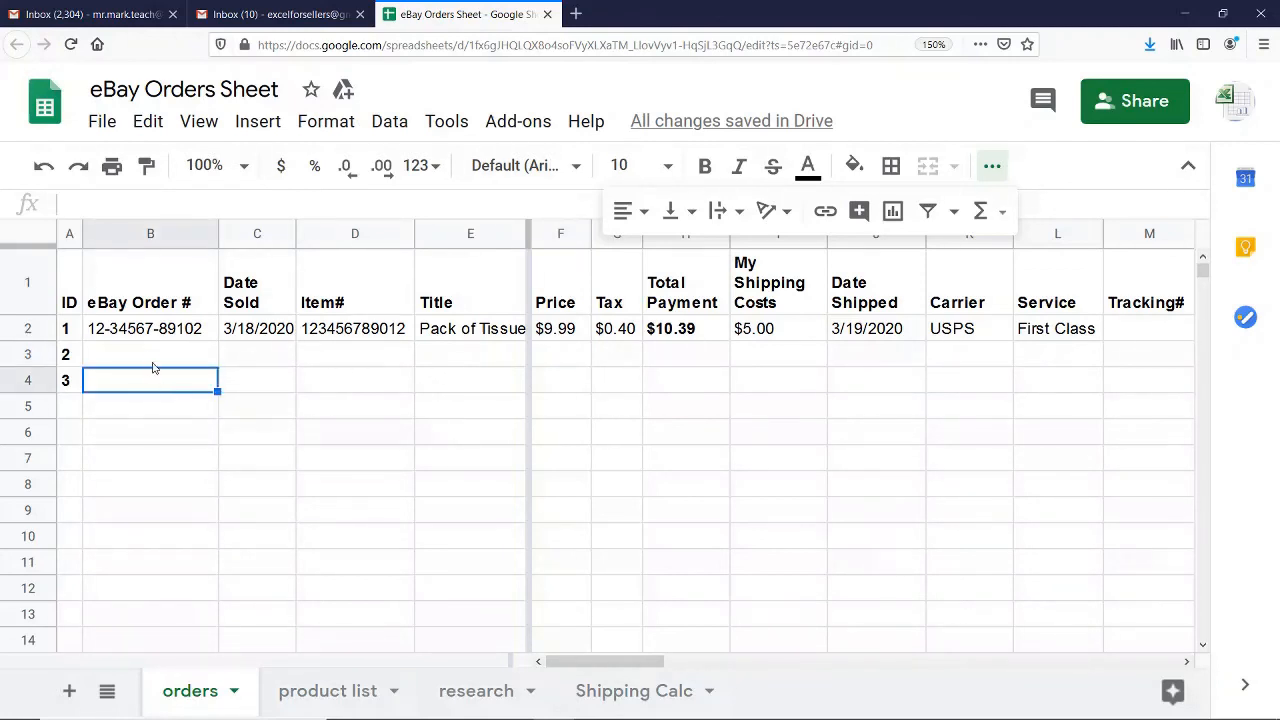
pyautogui.click(155, 356)
pyautogui.click(158, 386)
pyautogui.click(185, 336)
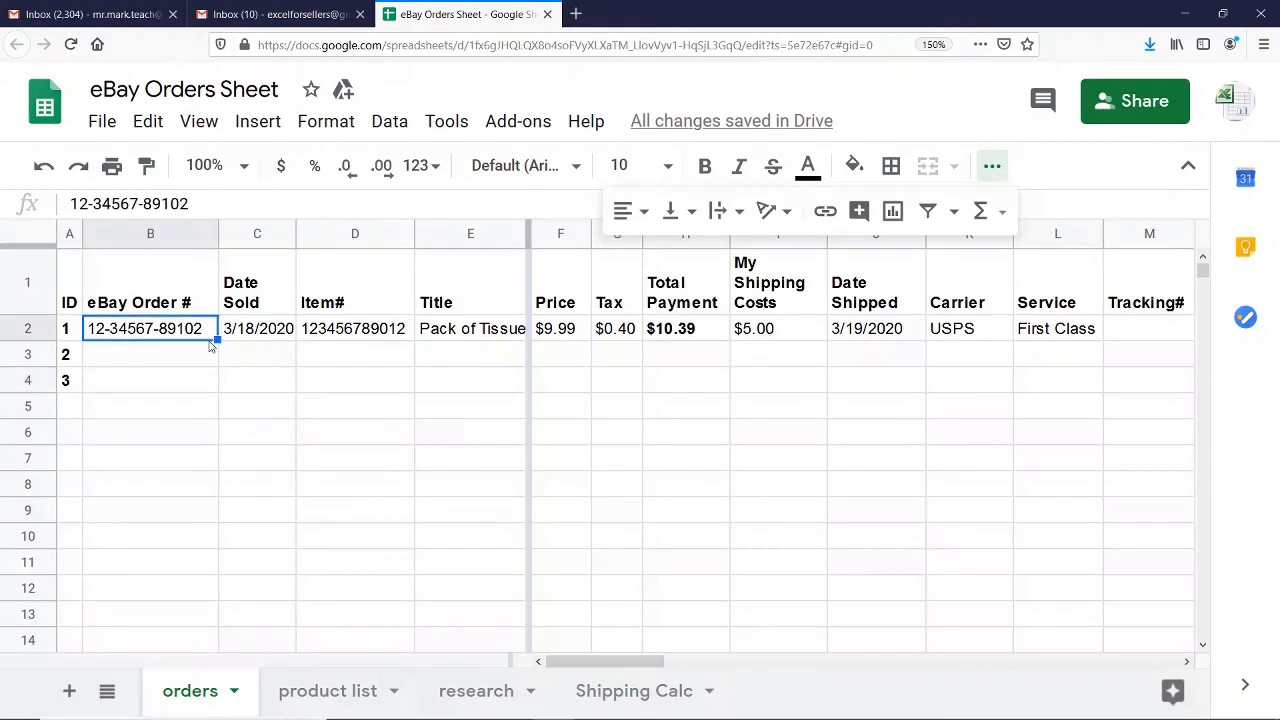
pyautogui.moveTo(214, 341); pyautogui.dragTo(200, 388)
pyautogui.click(182, 356)
pyautogui.click(182, 388)
pyautogui.click(186, 362)
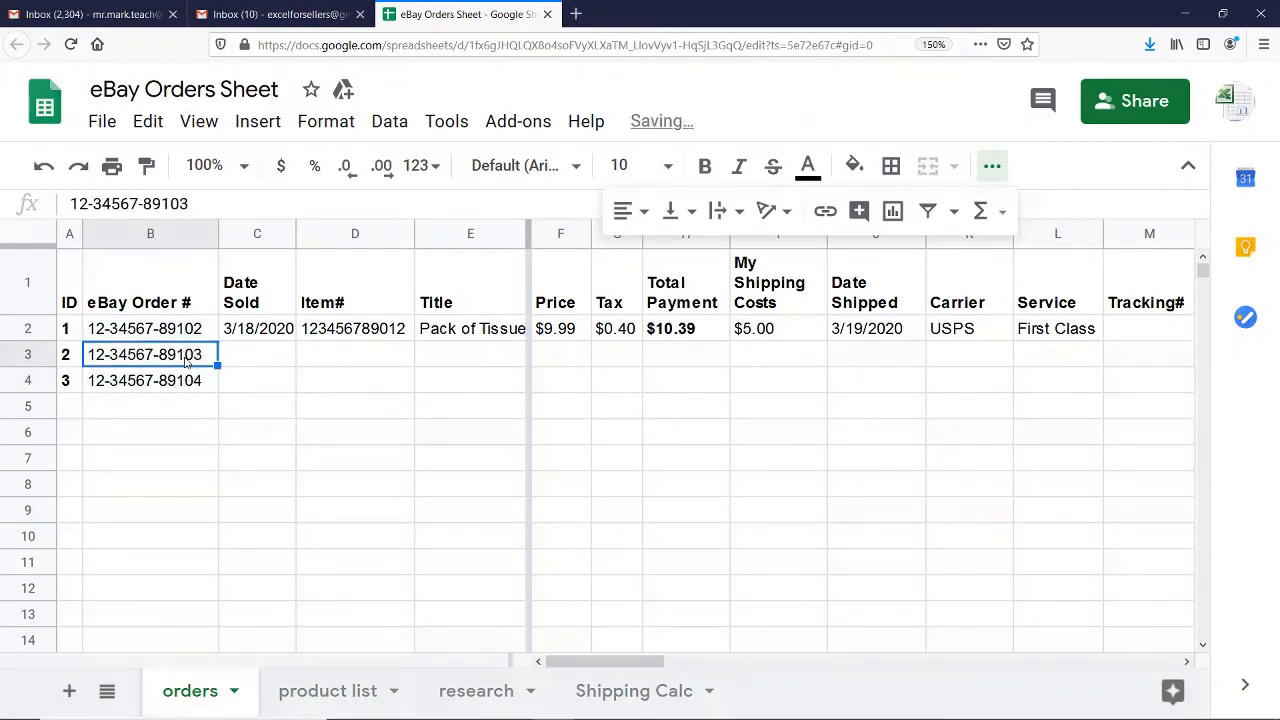
# Copy order ID 1's Total Payment formula down to the rows of IDs 2 and 3 (H3:H4)
pyautogui.click(578, 338)
pyautogui.click(692, 338)
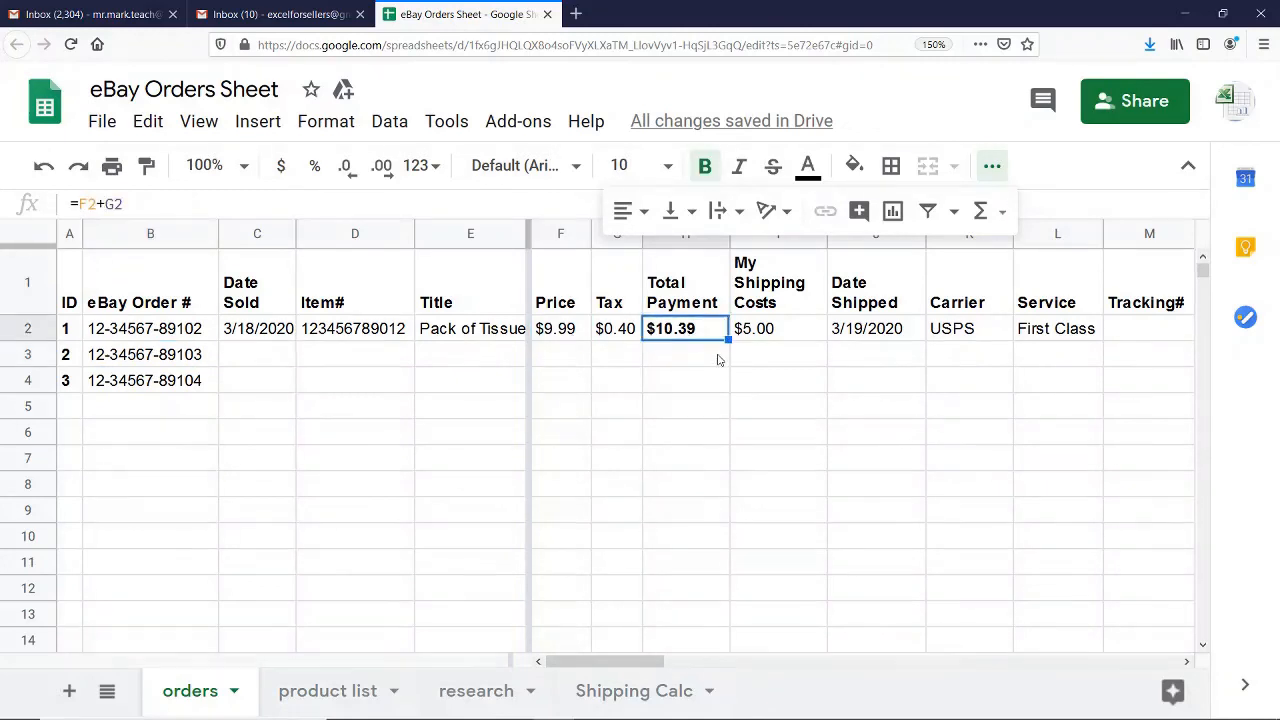
pyautogui.moveTo(728, 340); pyautogui.dragTo(712, 380)
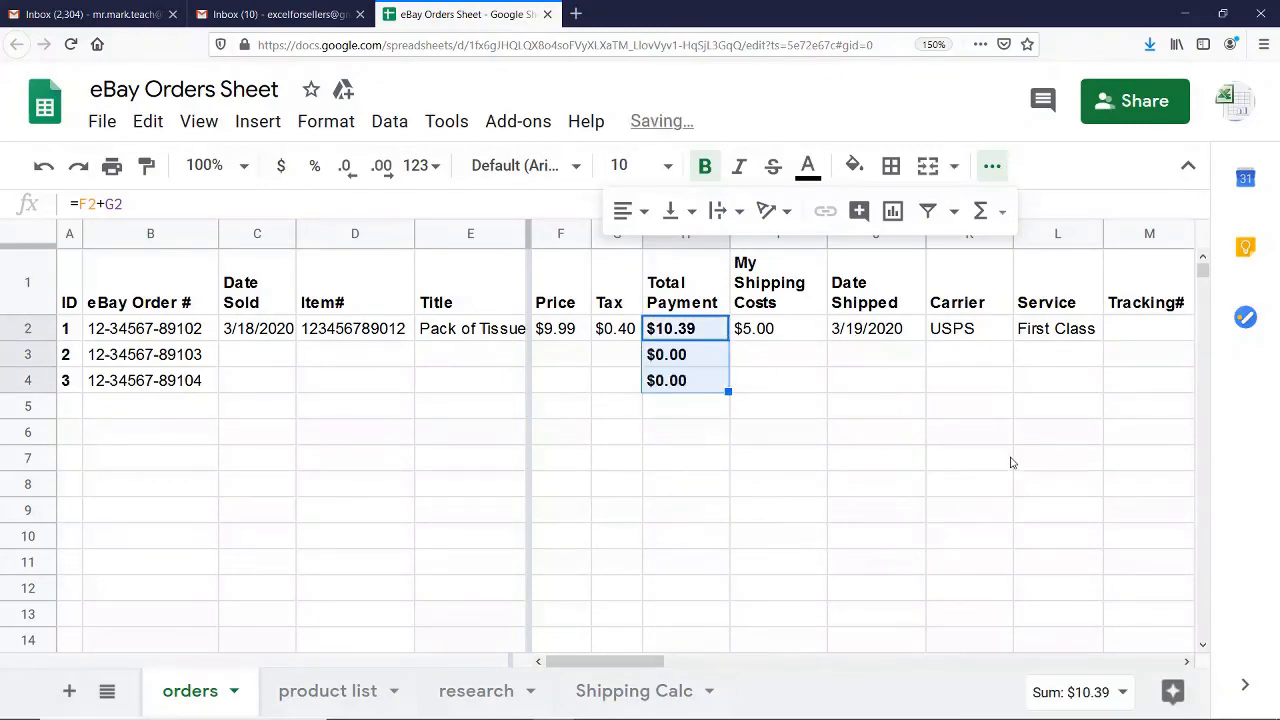
# Copy order ID 1's eBay Fee %, eBay Fee and PayPal Fees cells down to the rows of IDs 2 and 3
pyautogui.click(1187, 661)
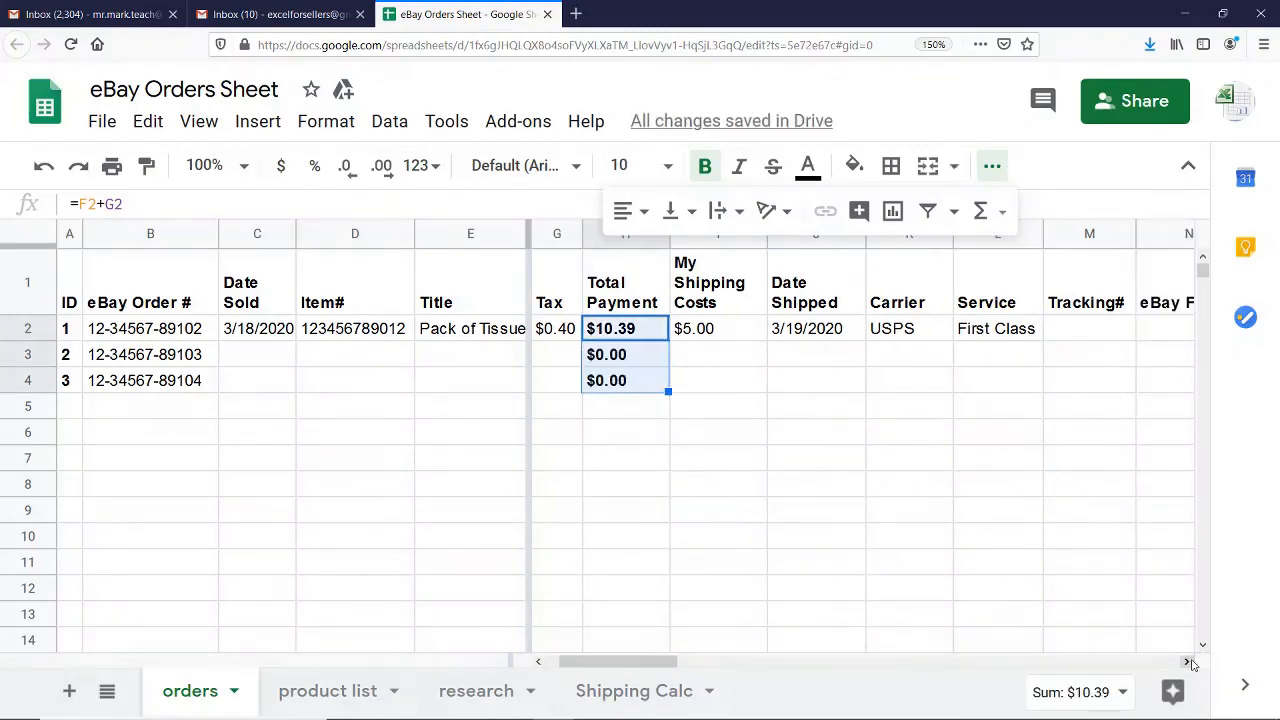
pyautogui.click(1187, 661)
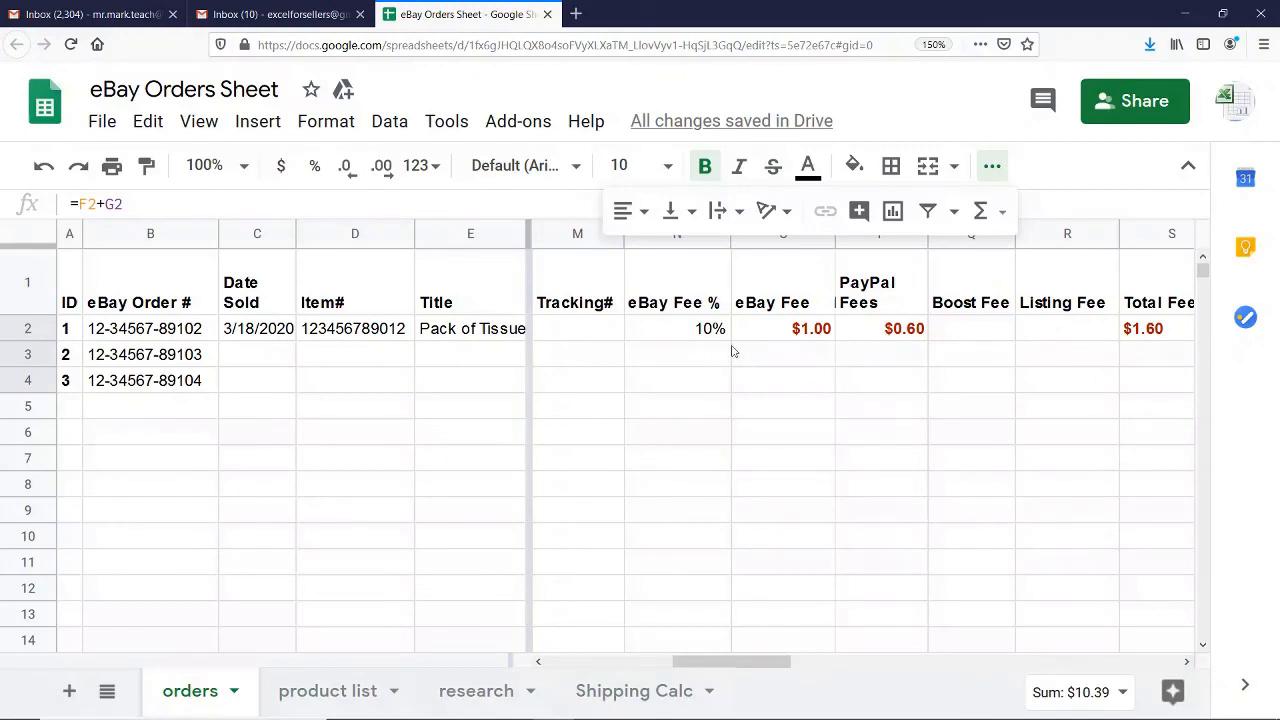
pyautogui.moveTo(695, 342); pyautogui.dragTo(910, 386)
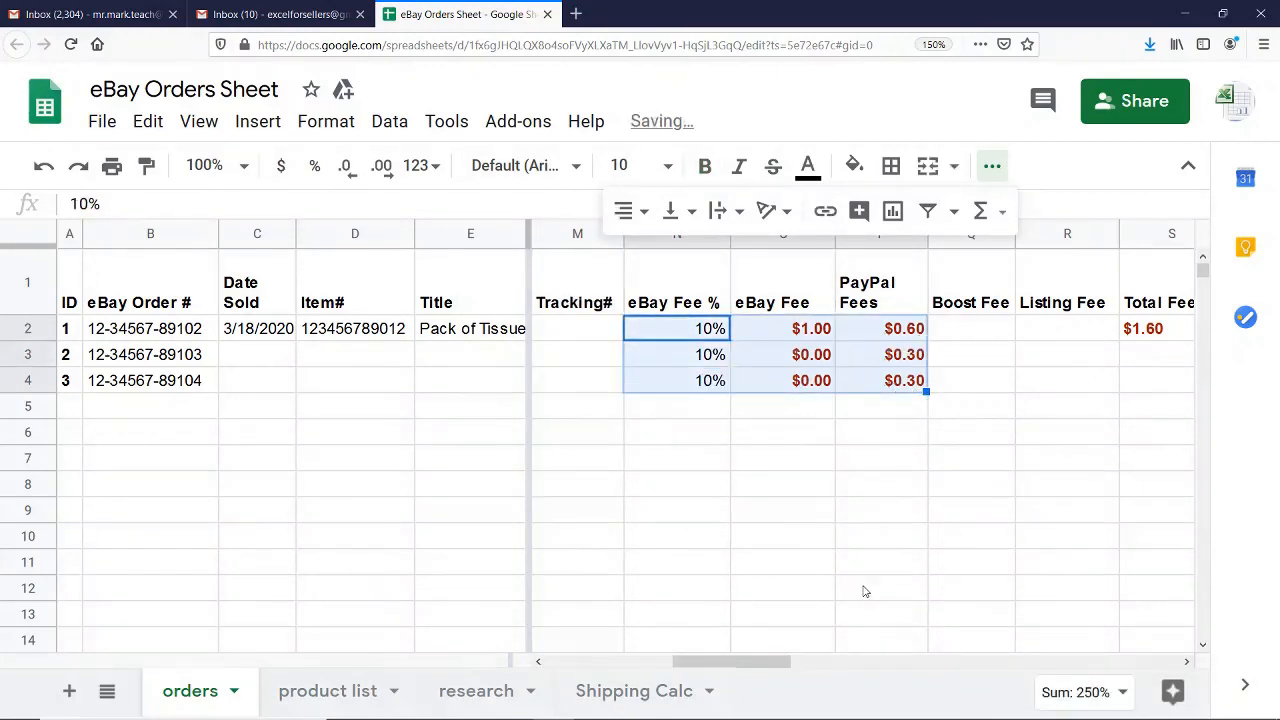
# Copy order ID 1's Total Fees, Net Gain, Original Cost and Profit cells down to the rows of IDs 2 and 3
pyautogui.moveTo(745, 662); pyautogui.dragTo(833, 664)
pyautogui.click(780, 331)
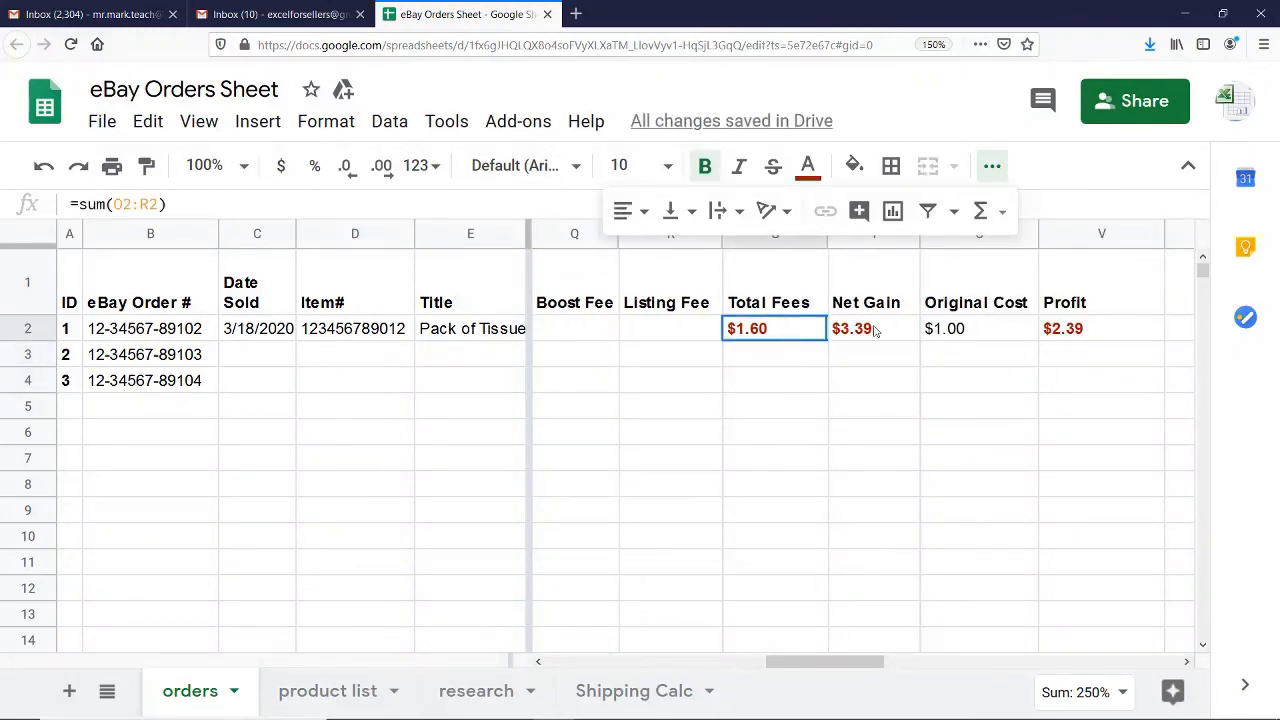
pyautogui.moveTo(874, 331); pyautogui.dragTo(1143, 381)
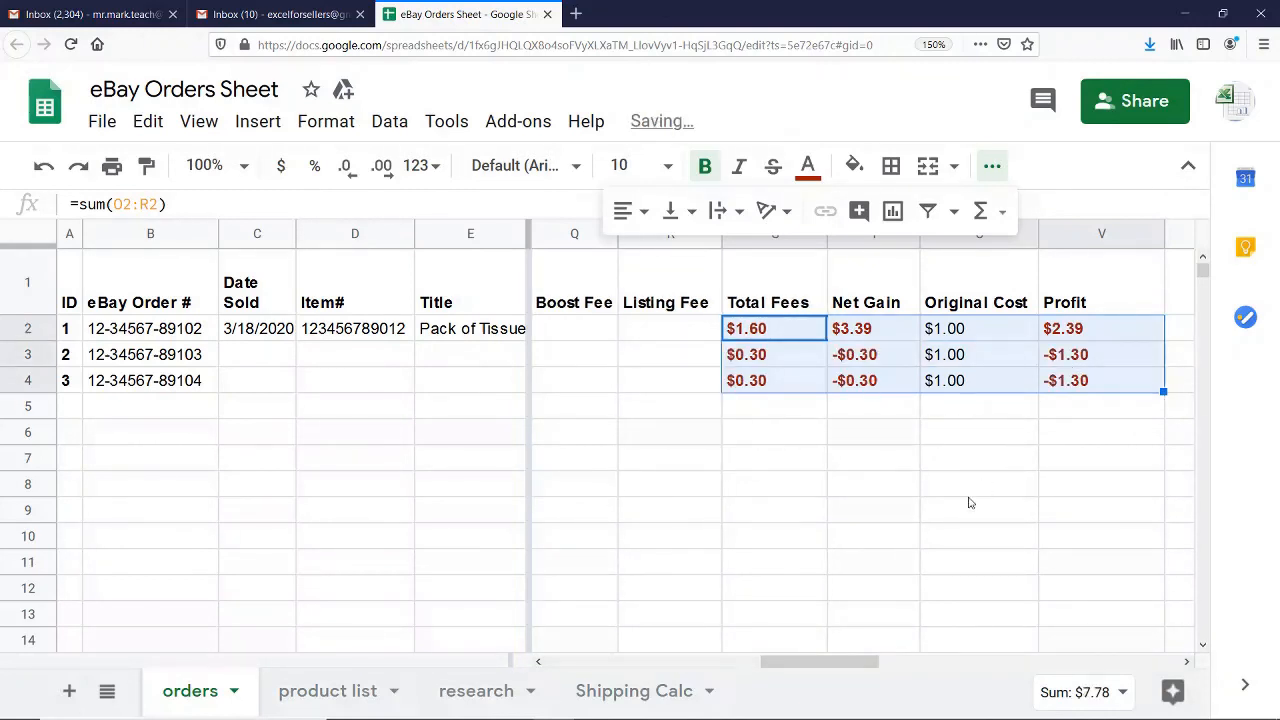
# Clear the copied Original Cost amounts for order IDs 2 and 3 (U3:U4)
pyautogui.moveTo(801, 664); pyautogui.dragTo(836, 664)
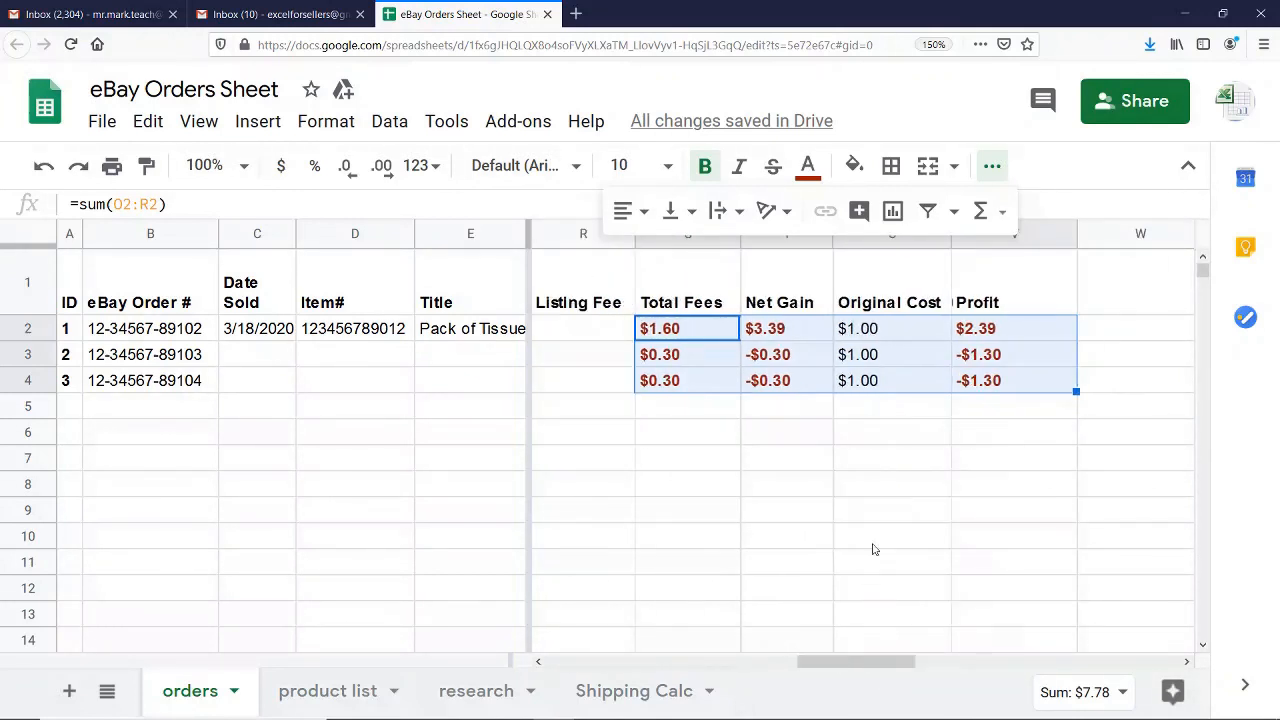
pyautogui.moveTo(879, 356); pyautogui.dragTo(881, 391)
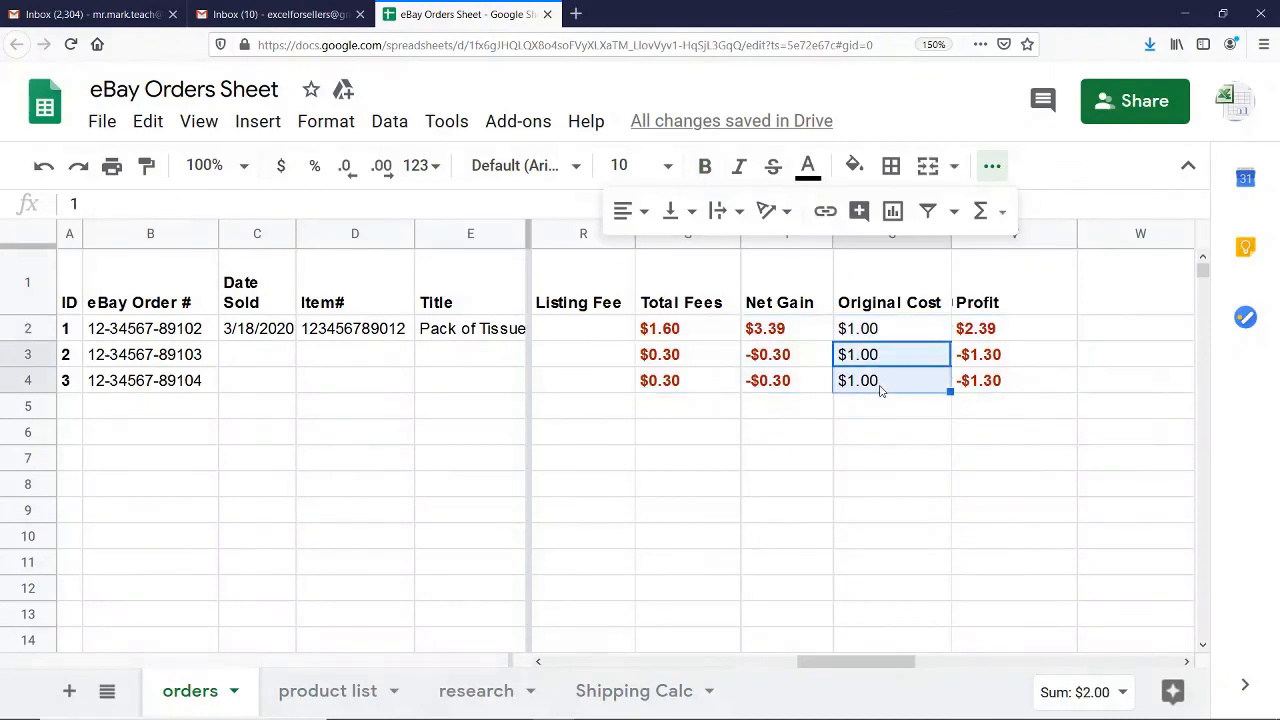
pyautogui.press('Delete')
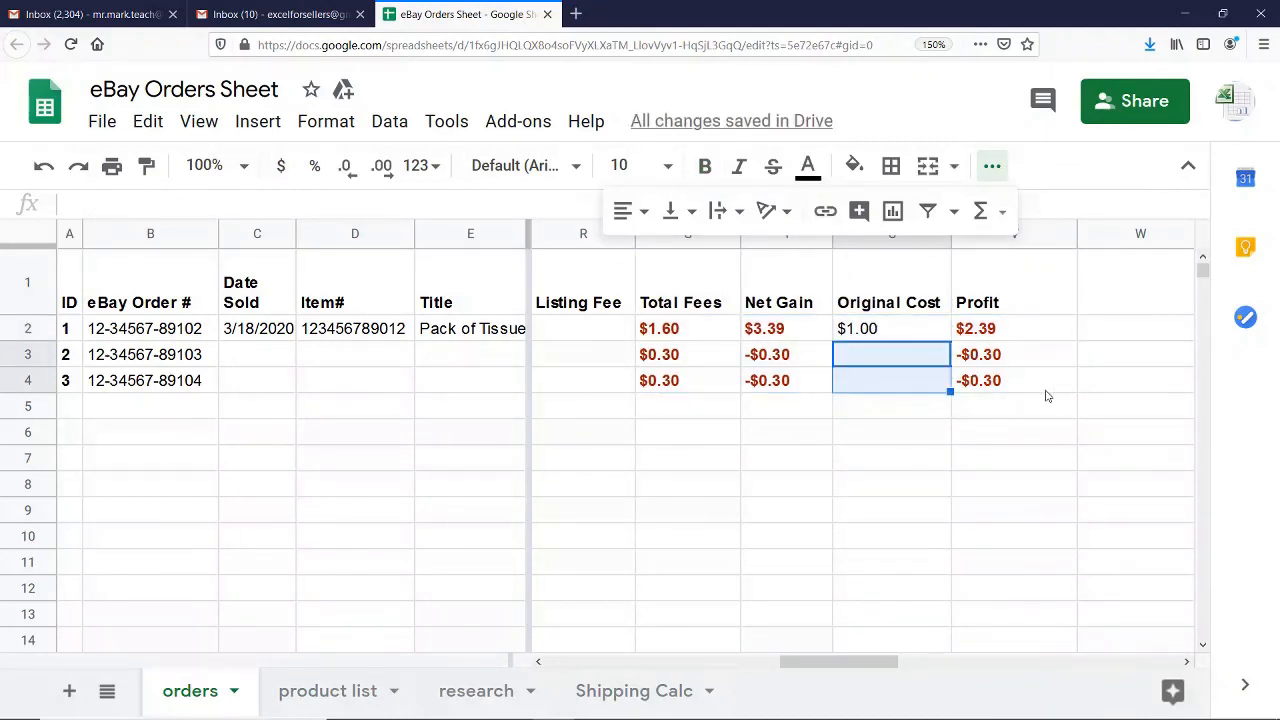
# Extend the Profit formula from order ID 3 down to rows 5 and 6, and clear those two extra cells again
pyautogui.click(1004, 380)
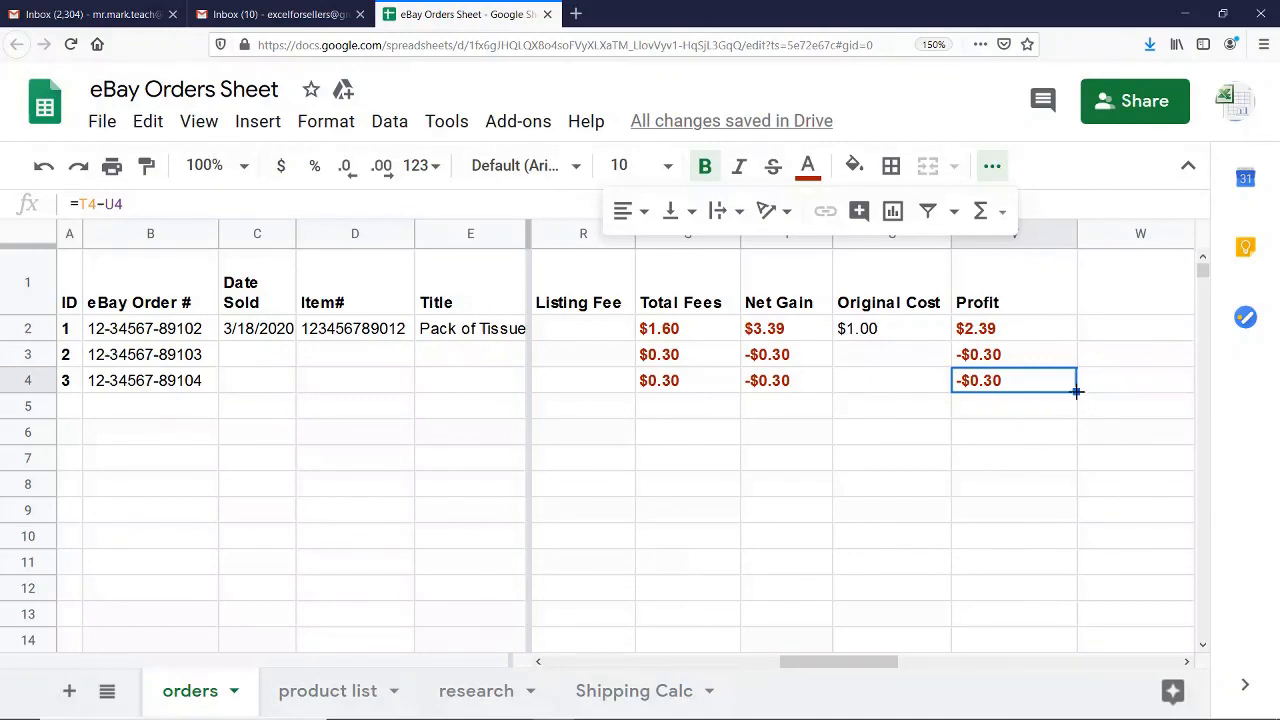
pyautogui.moveTo(1077, 392); pyautogui.dragTo(1074, 443)
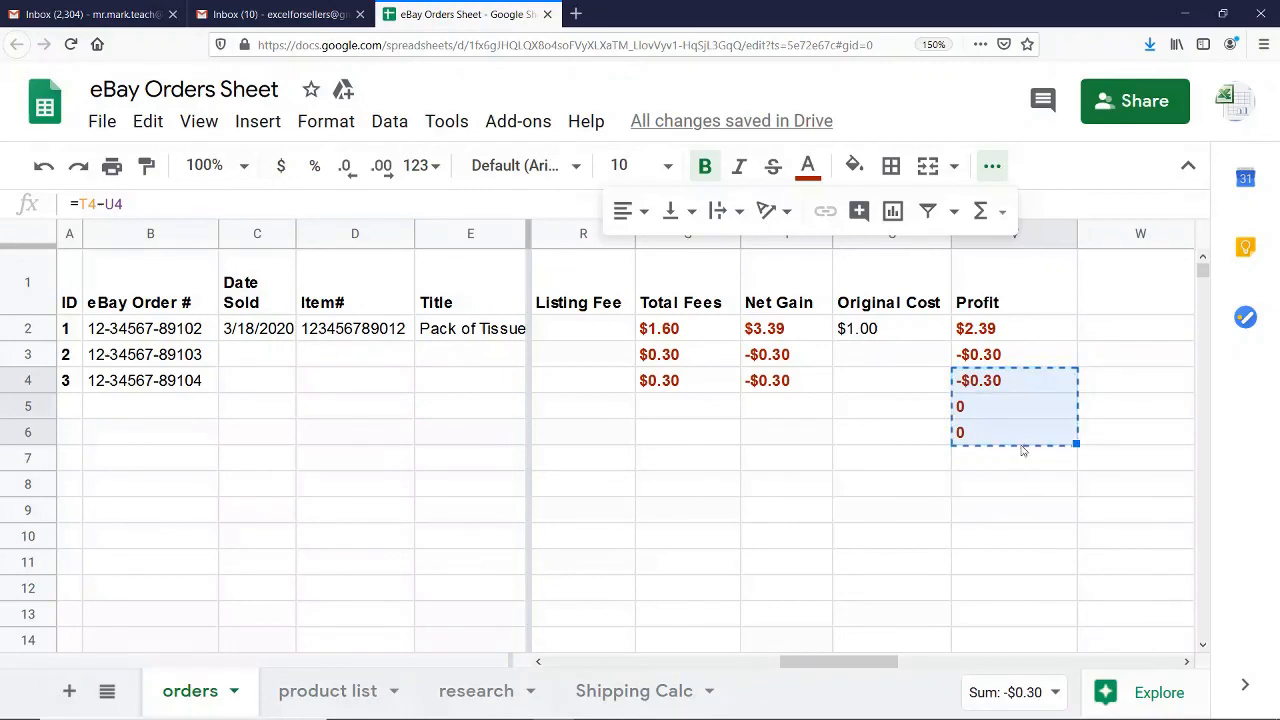
pyautogui.click(992, 416)
pyautogui.press('Delete')
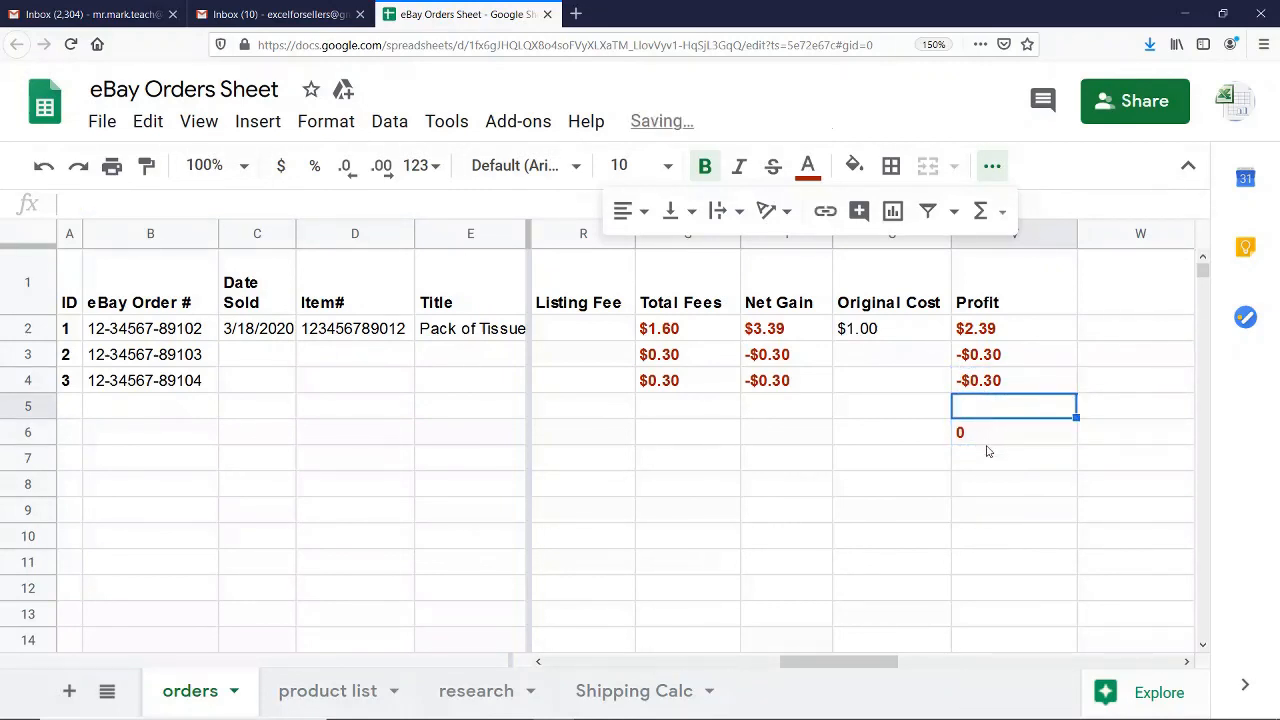
pyautogui.click(992, 428)
pyautogui.press('Delete')
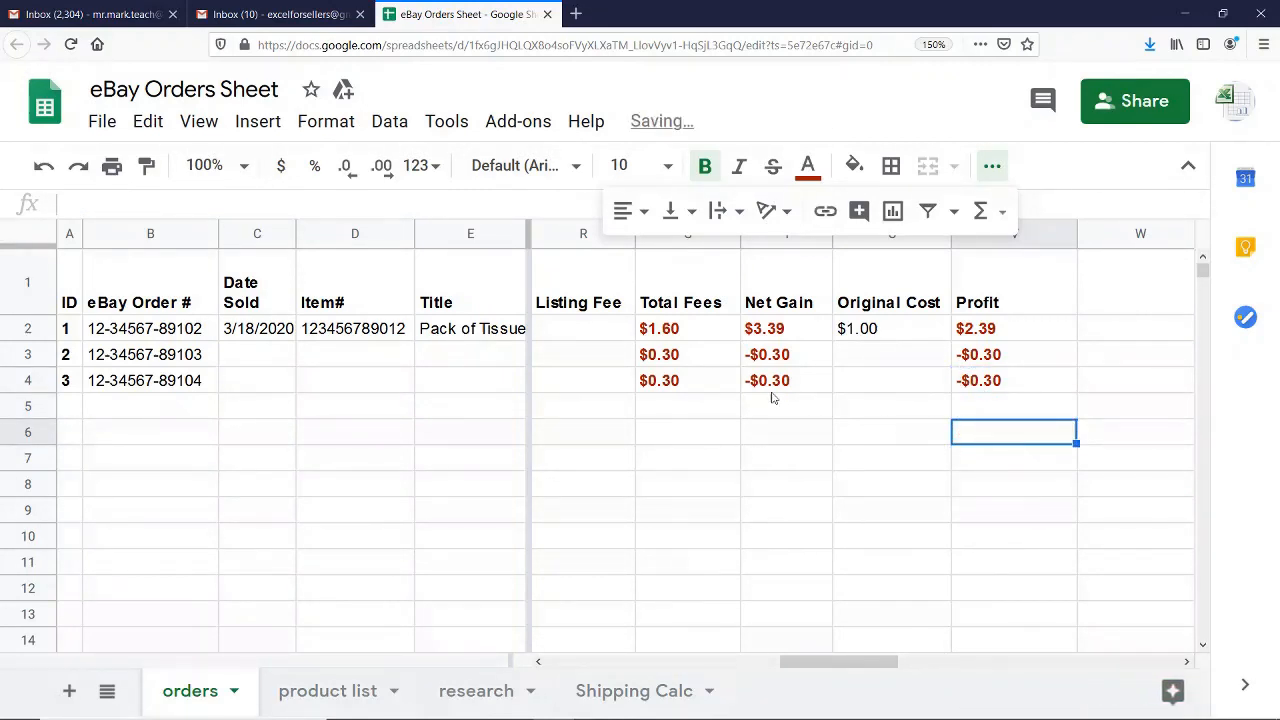
# Review order ID 3's row from the Listing Fee column back to the ID column, checking the copied formulas
pyautogui.click(574, 393)
pyautogui.press('Left')
pyautogui.press('Left')
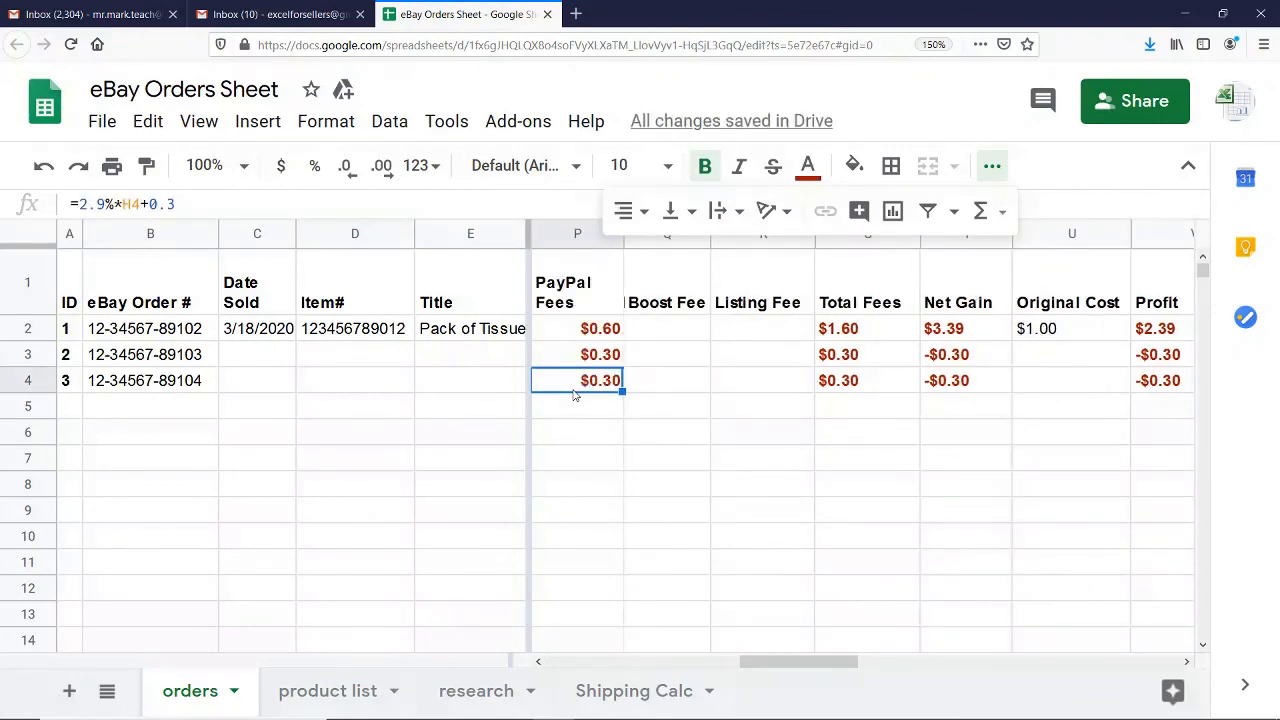
pyautogui.press('Right')
pyautogui.press('Left')
pyautogui.press('Left')
pyautogui.press('Left')
pyautogui.press('Left')
pyautogui.press('Left')
pyautogui.press('Left')
pyautogui.press('Left')
pyautogui.press('Left')
pyautogui.press('Left')
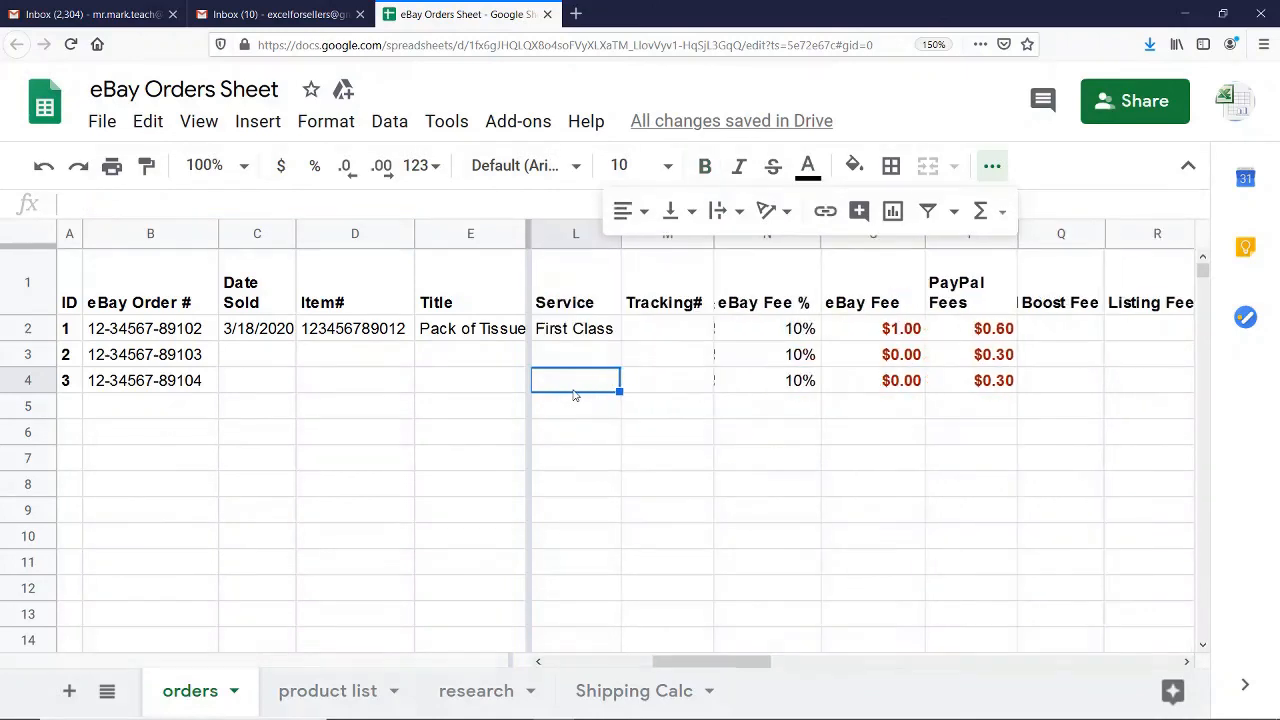
pyautogui.press('Left')
pyautogui.press('Left')
pyautogui.press('Left')
pyautogui.press('Left')
pyautogui.press('Left')
pyautogui.press('Left')
pyautogui.press('Left')
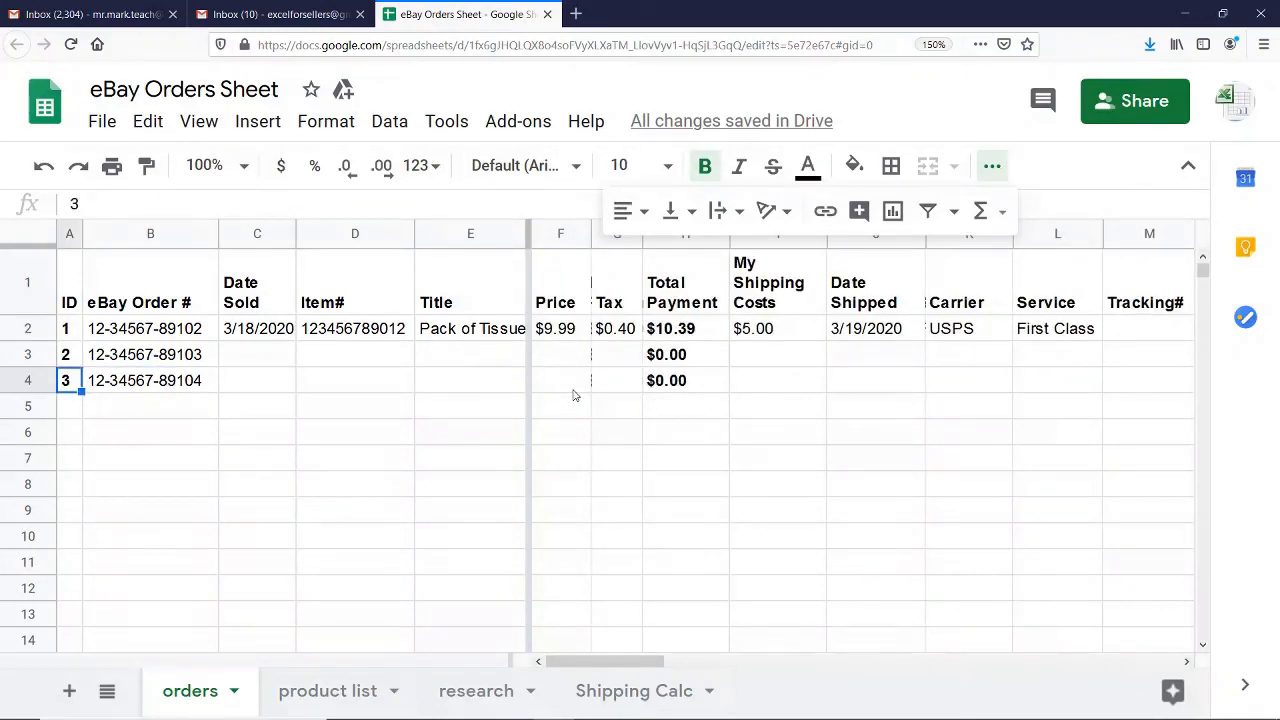
# Look through order ID 3's row from the eBay Order # column to Date Shipped and back, checking which cells need entries
pyautogui.press('Right')
pyautogui.press('Right')
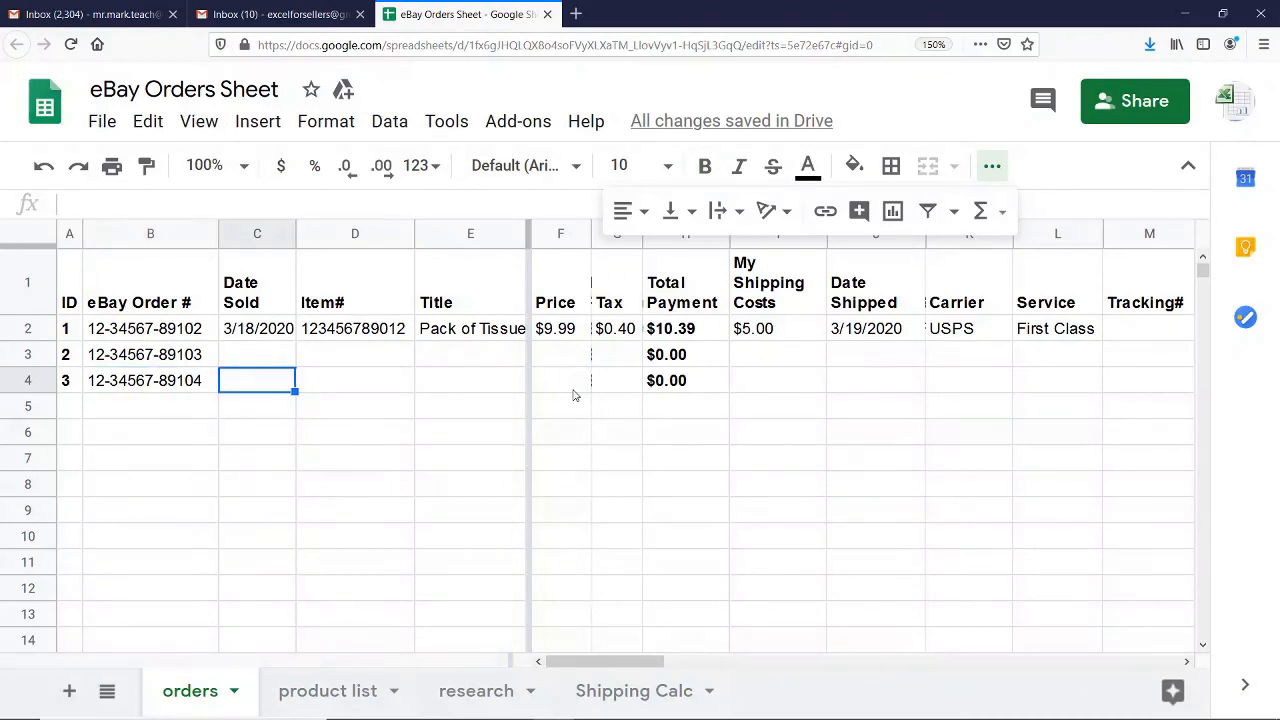
pyautogui.press('Right')
pyautogui.press('Right')
pyautogui.press('Right')
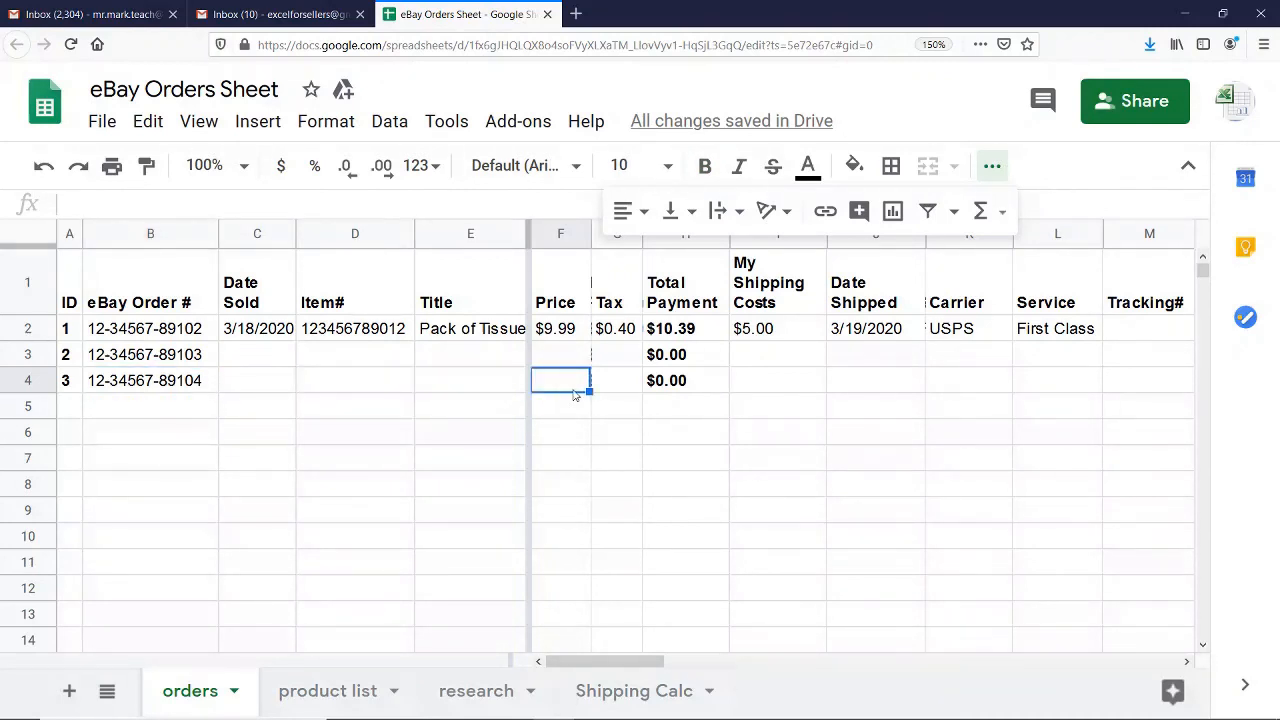
pyautogui.press('Right')
pyautogui.press('Right')
pyautogui.press('Right')
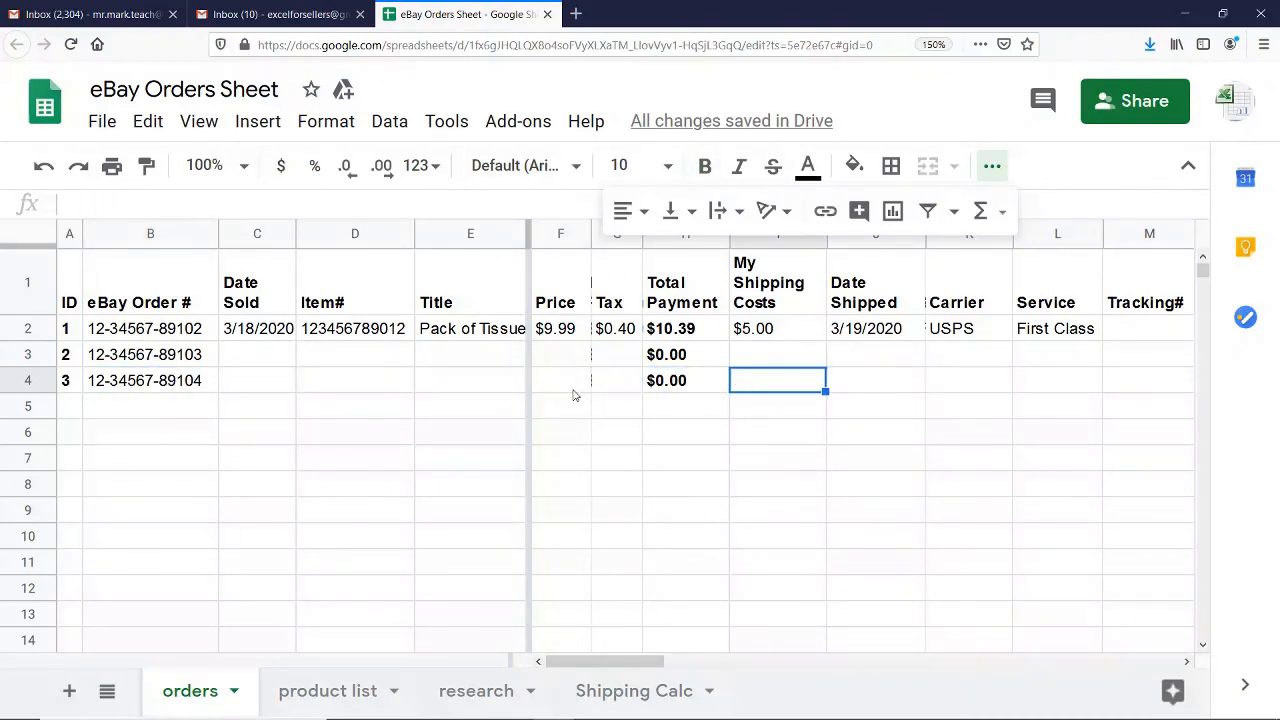
pyautogui.press('Right')
pyautogui.press('Left')
pyautogui.press('Left')
pyautogui.press('Left')
pyautogui.press('Left')
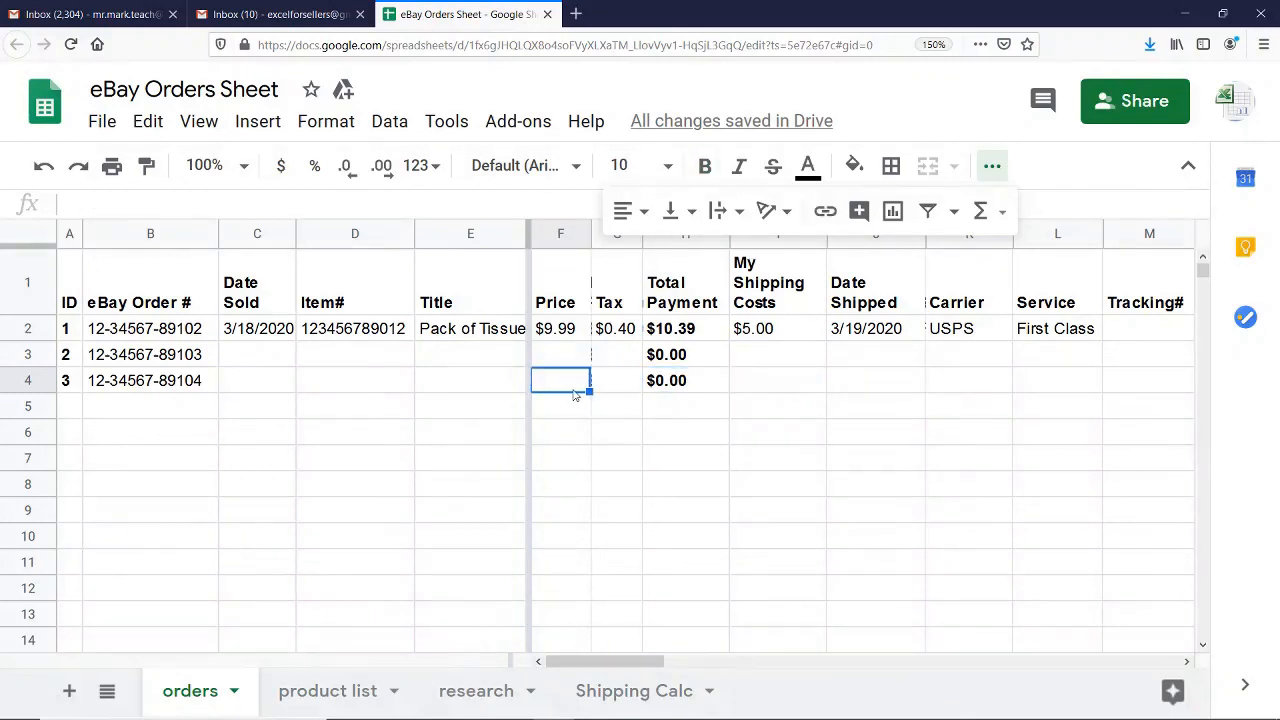
pyautogui.press('Left')
pyautogui.press('Left')
pyautogui.press('Left')
pyautogui.press('Left')
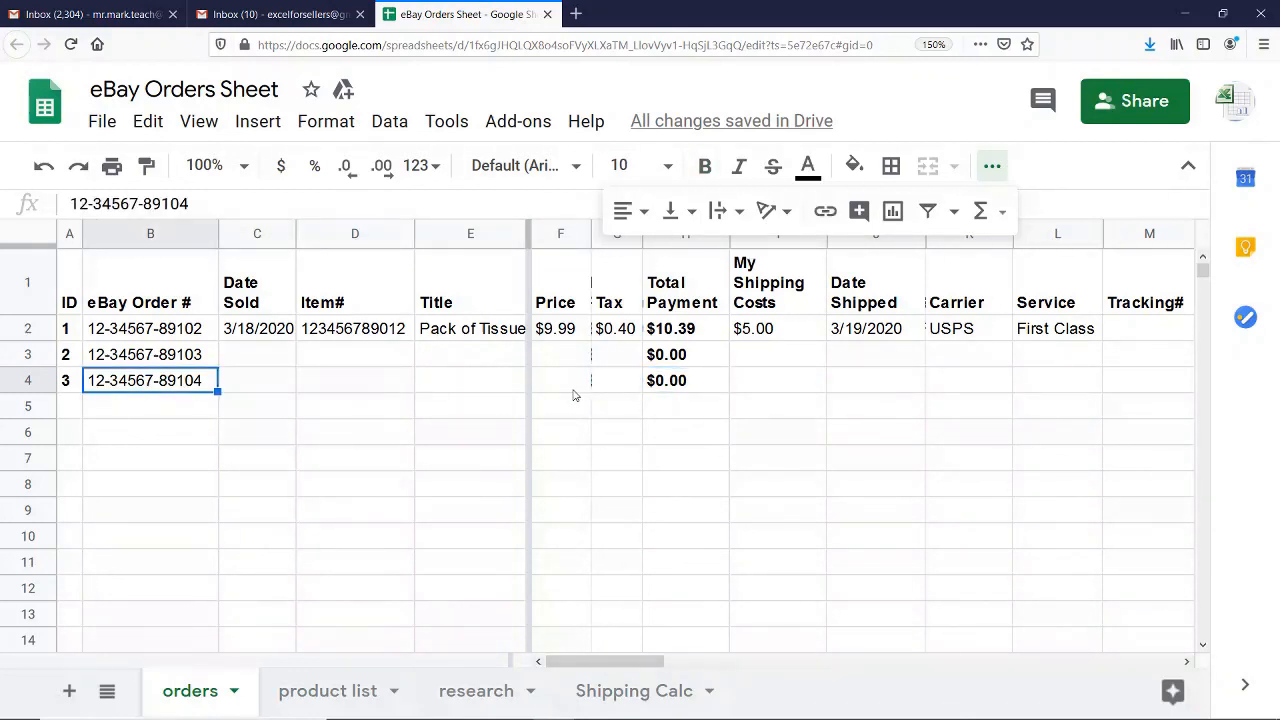
pyautogui.press('Left')
# Look through order ID 2's row from the ID column to My Shipping Costs, checking which cells need entries
pyautogui.press('Up')
pyautogui.press('Right')
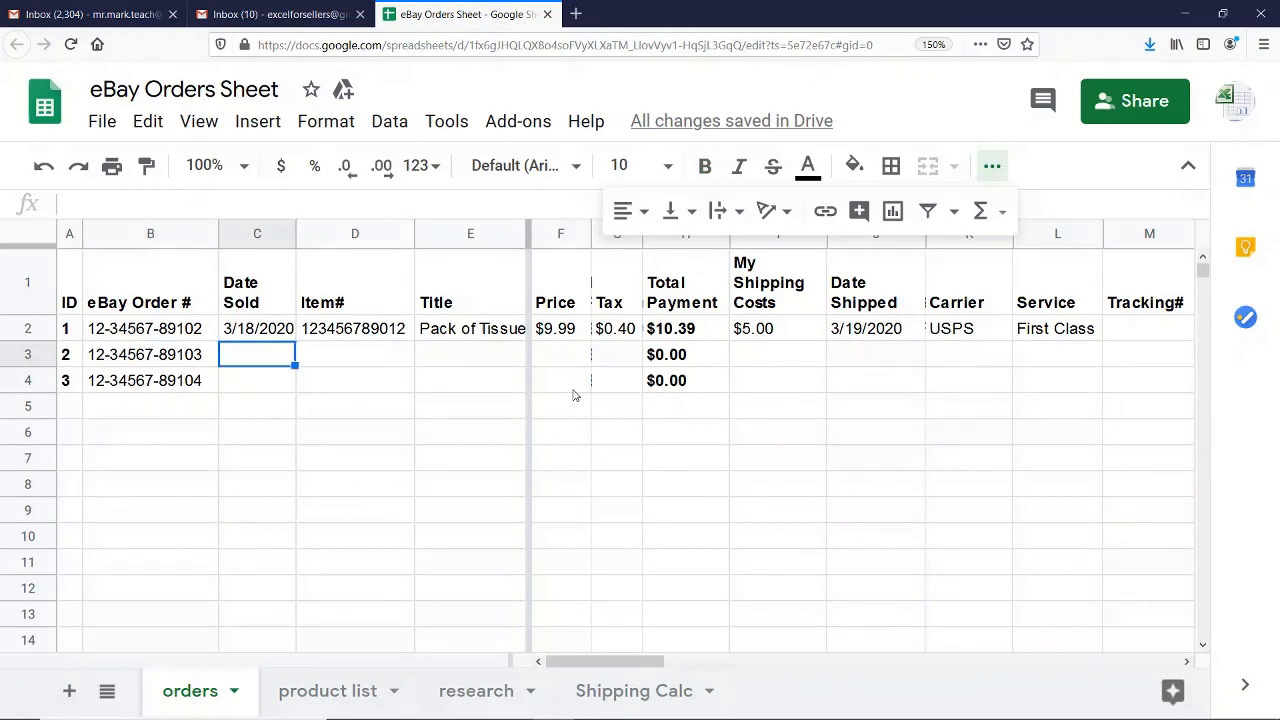
pyautogui.press('Right')
pyautogui.press('Right')
pyautogui.press('Right')
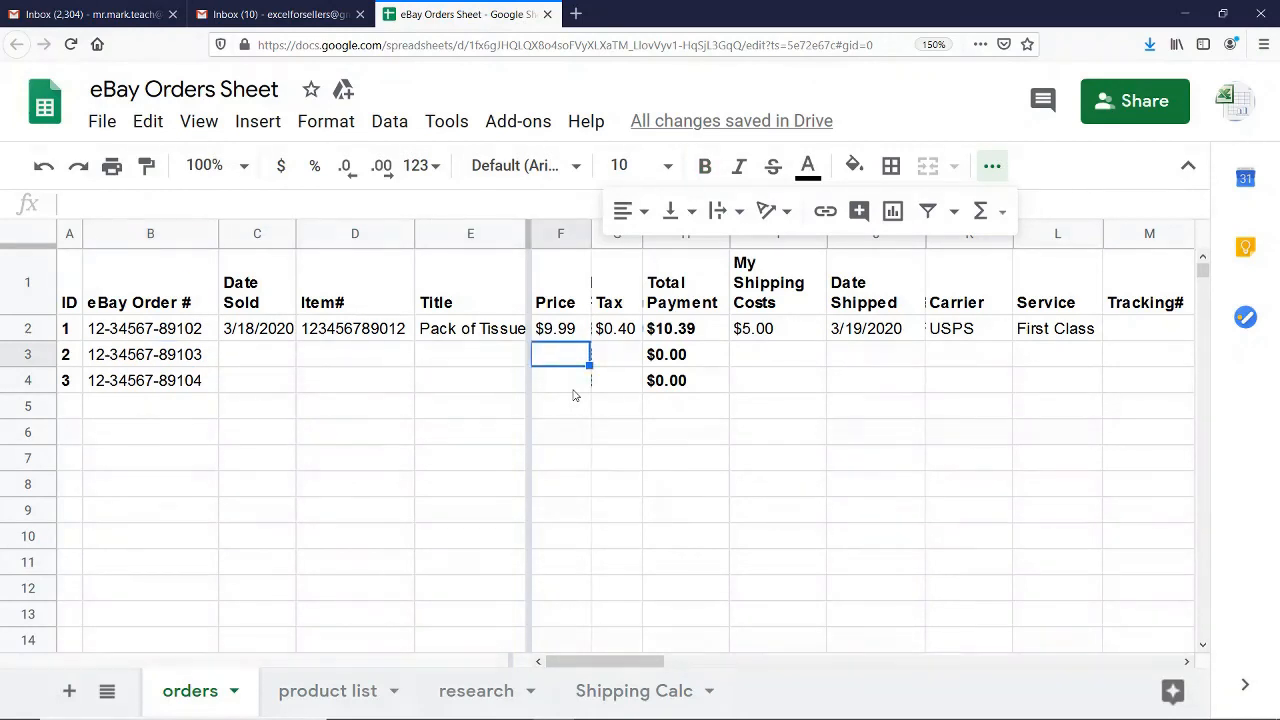
pyautogui.press('Right')
pyautogui.press('Right')
pyautogui.press('Right')
pyautogui.press('Down')
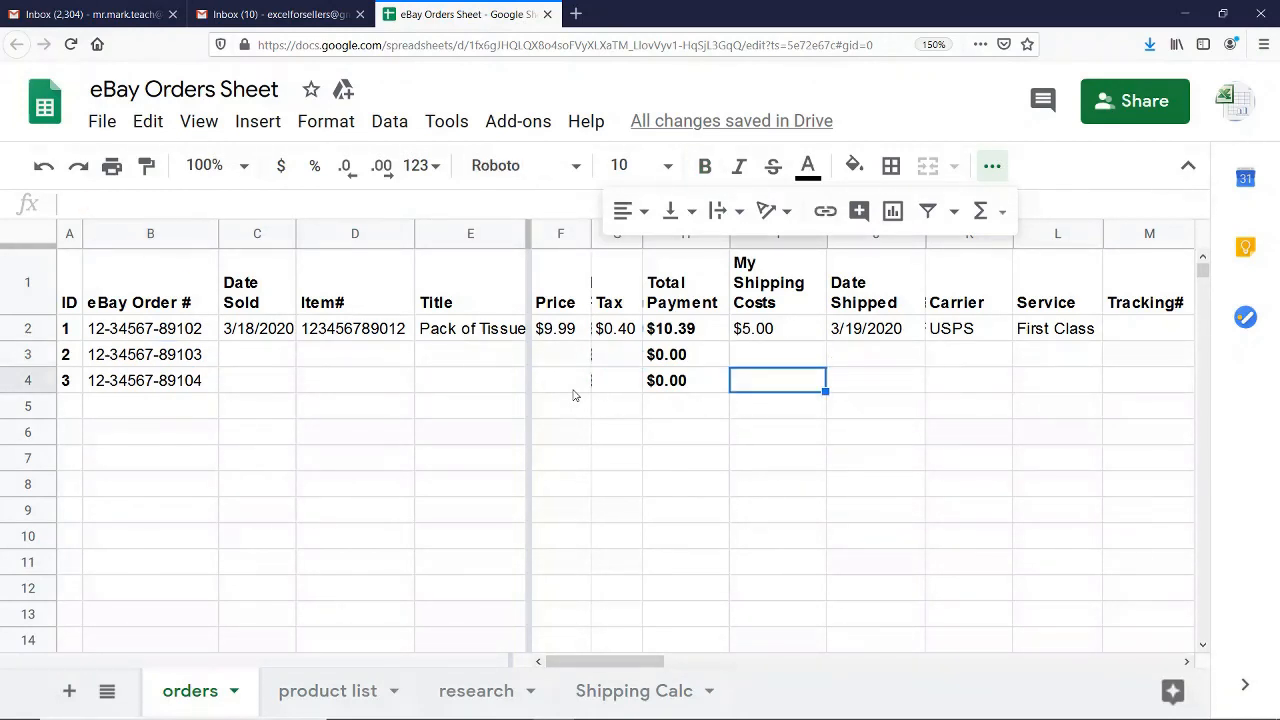
# Recheck order ID 3's row between the ID and My Shipping Costs columns, including its Total Payment formula
pyautogui.press('Left')
pyautogui.press('Left')
pyautogui.press('Left')
pyautogui.press('Left')
pyautogui.press('Left')
pyautogui.press('Left')
pyautogui.press('Left')
pyautogui.press('Left')
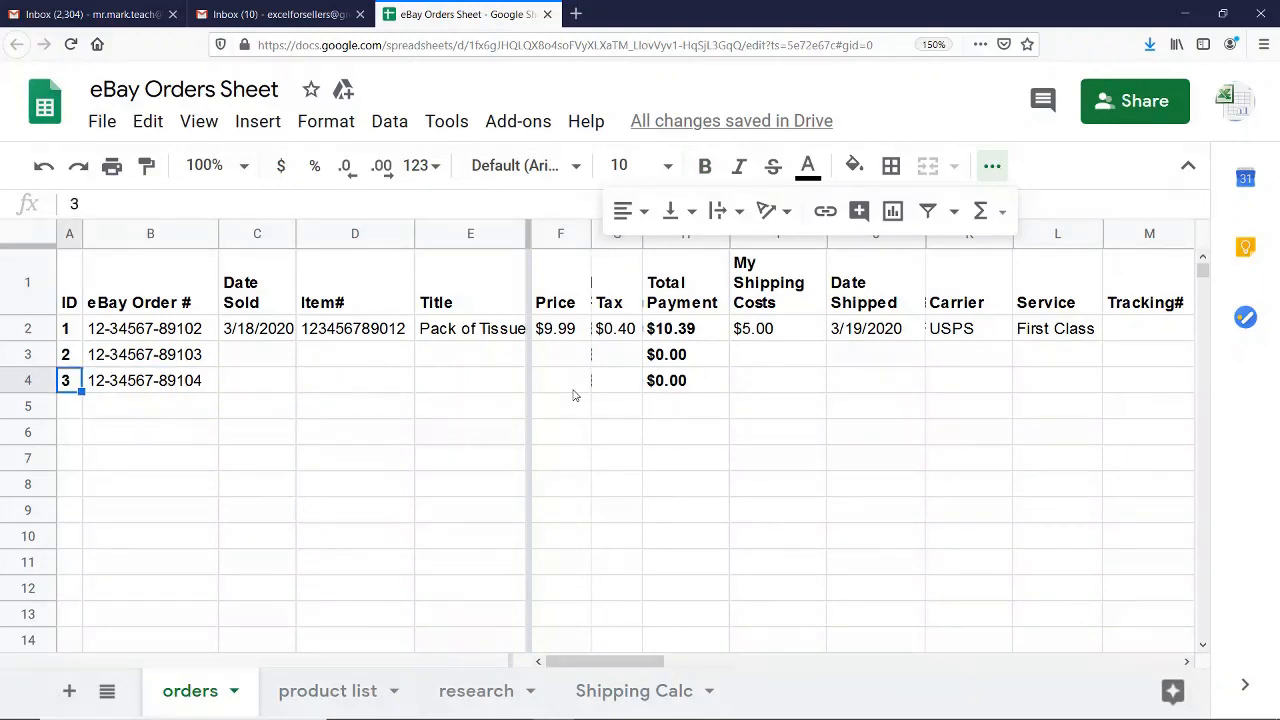
pyautogui.press('Right')
pyautogui.press('Right')
pyautogui.press('Right')
pyautogui.press('Right')
pyautogui.press('Right')
pyautogui.press('Right')
pyautogui.press('Right')
pyautogui.press('Right')
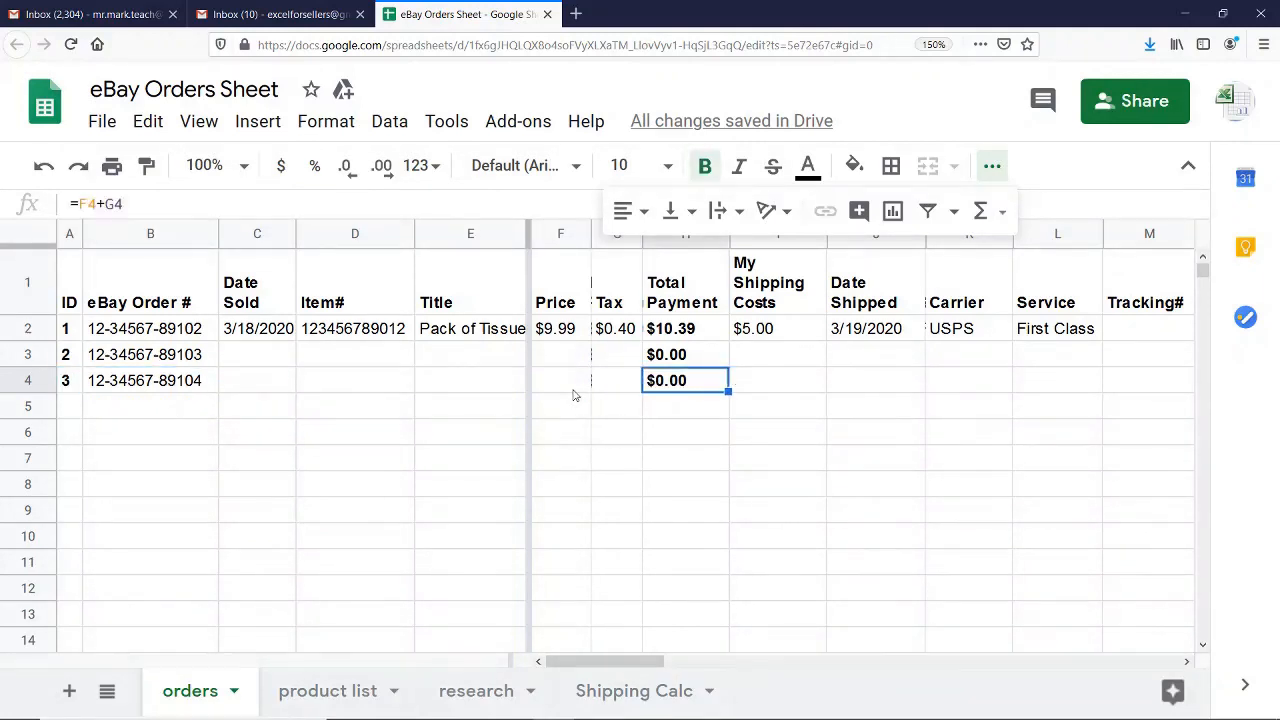